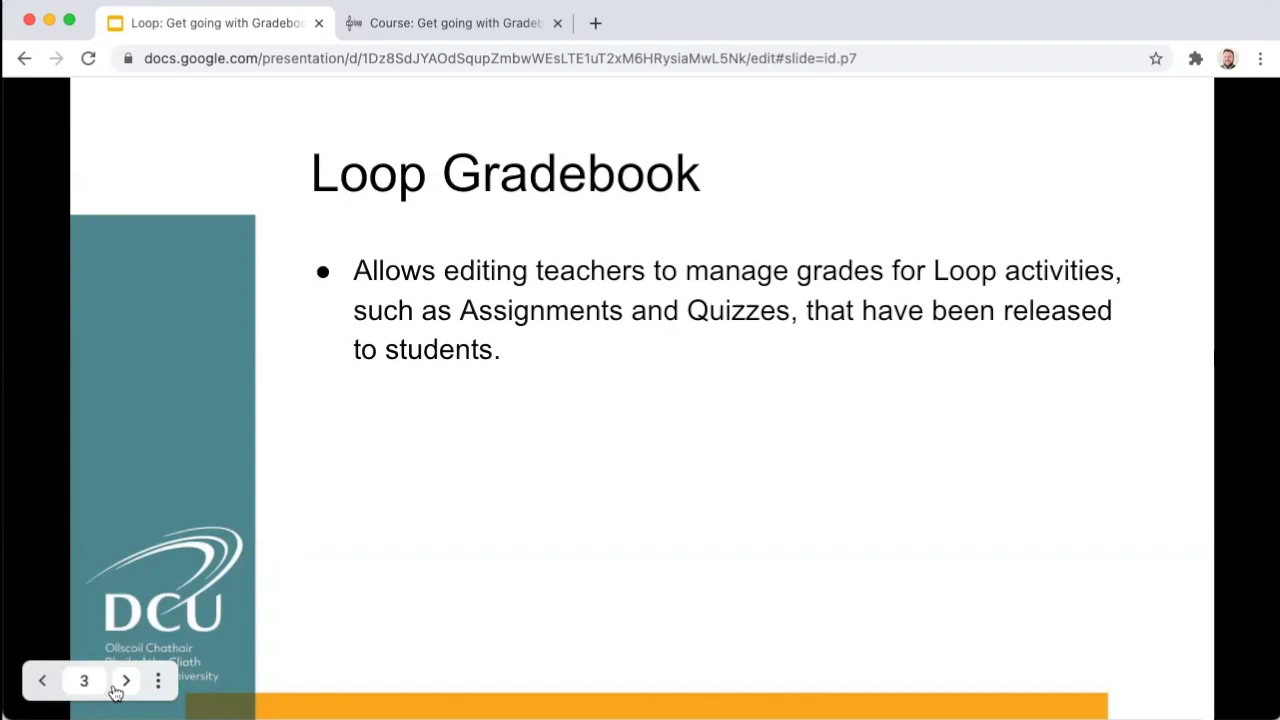
Advance through the Loop Gradebook overview slides, revealing every bullet on both slides.
left_click(116, 690)
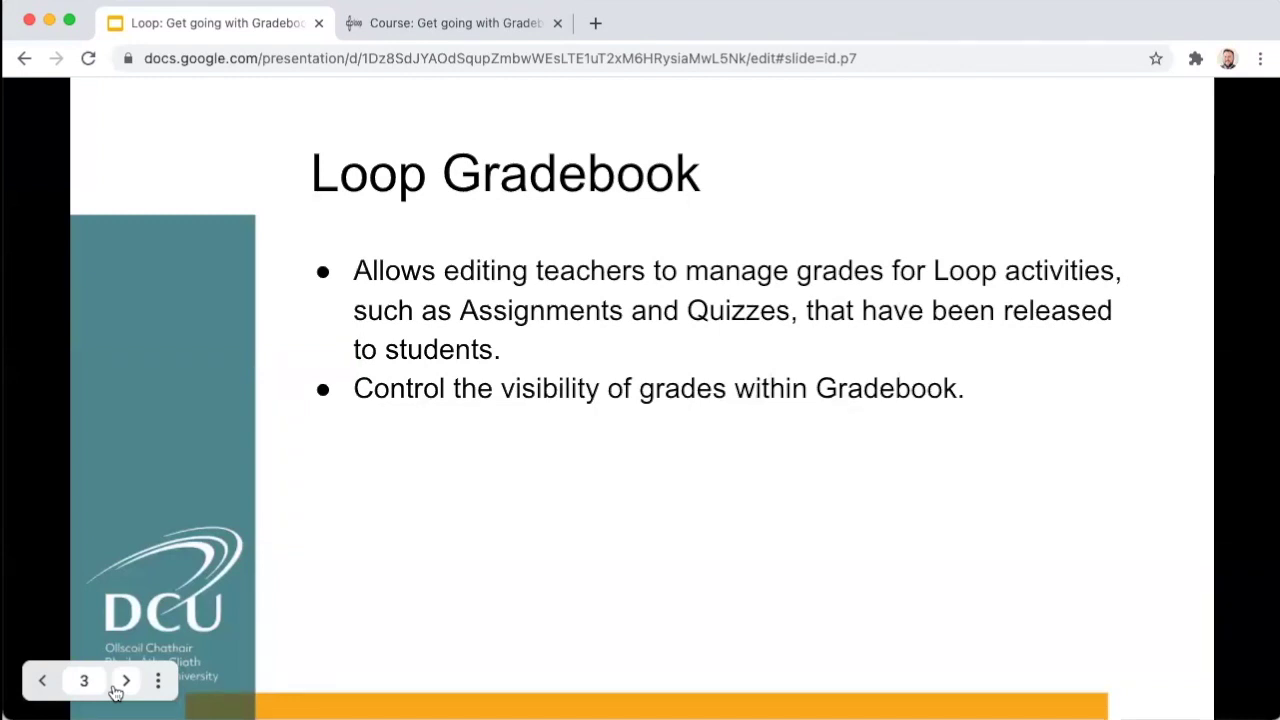
left_click(118, 688)
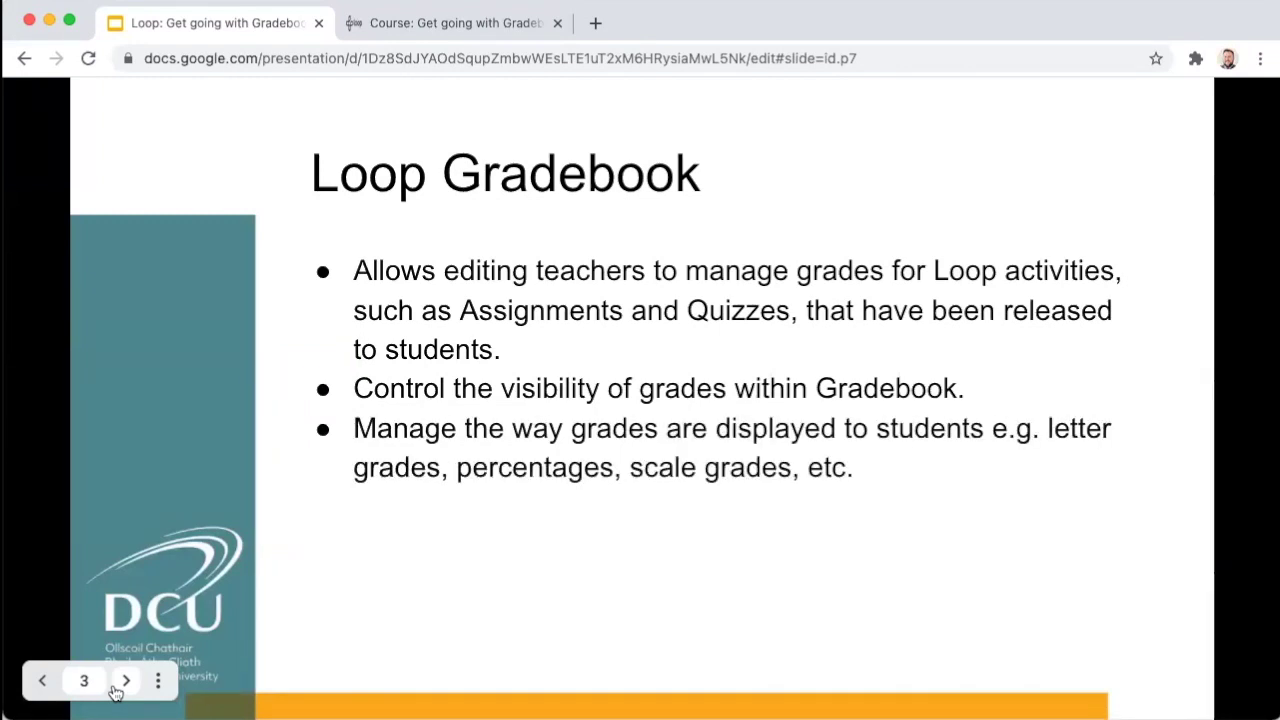
left_click(118, 686)
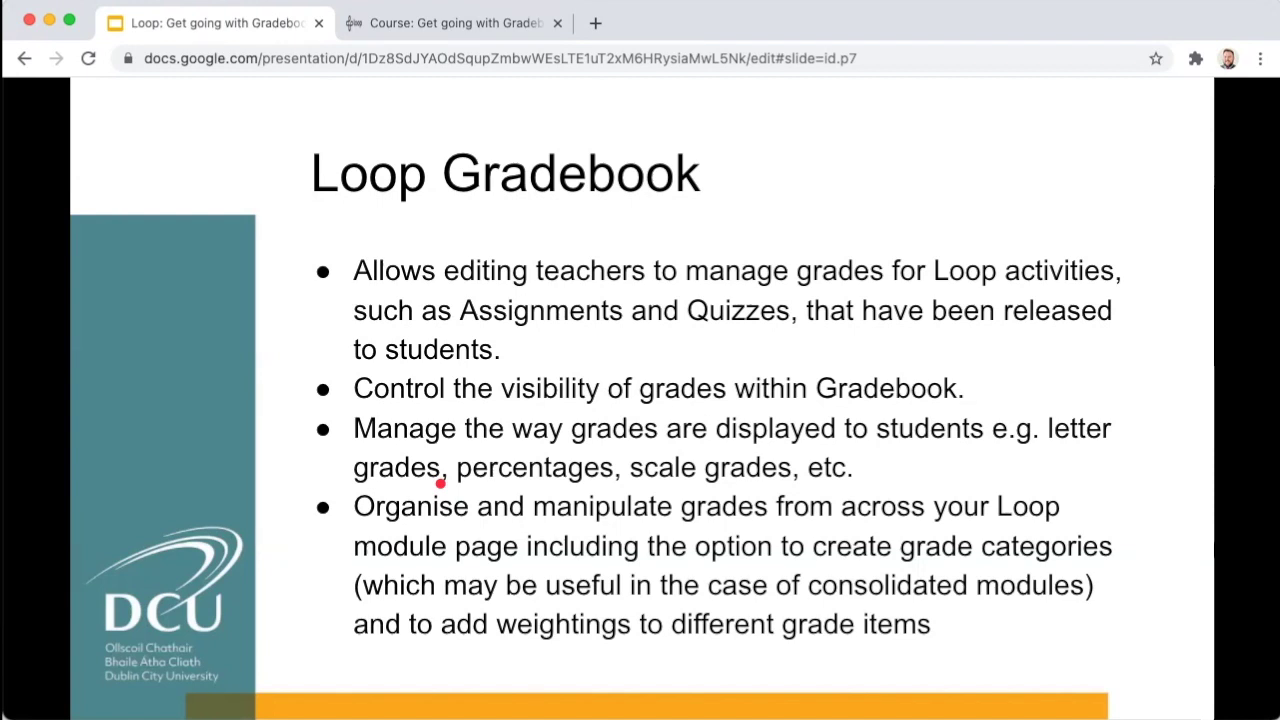
key("Right")
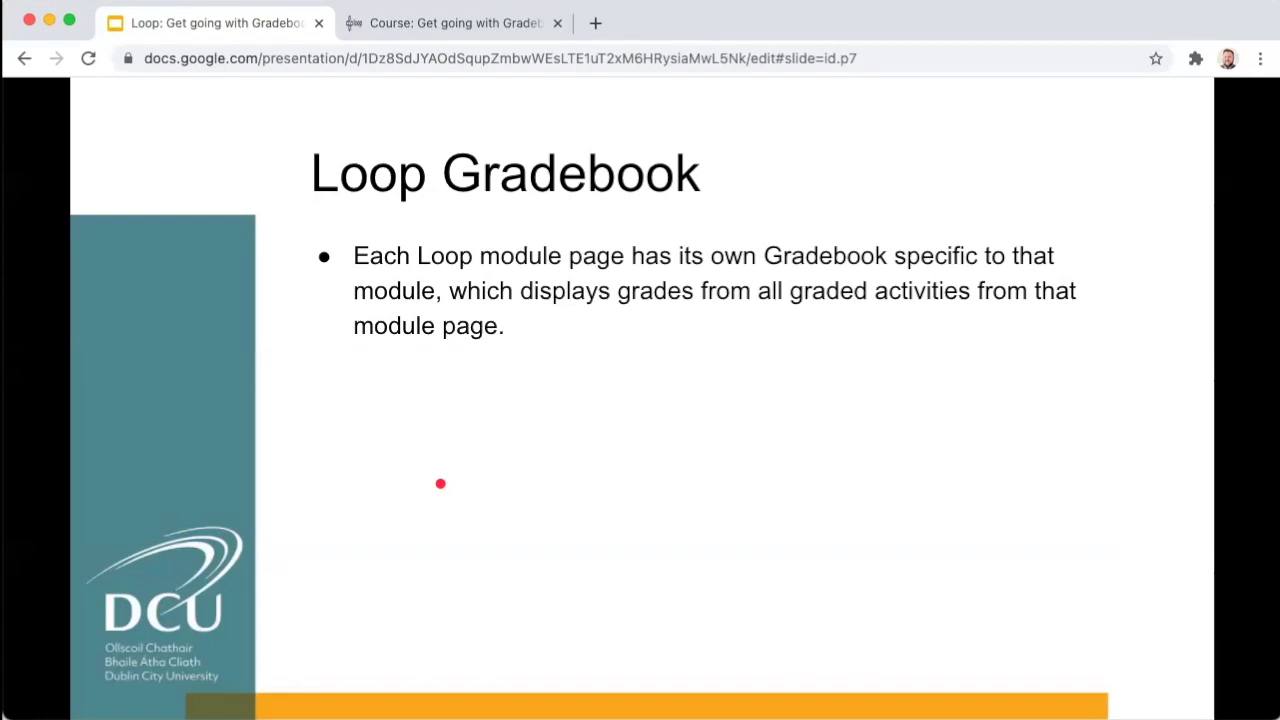
key("Right")
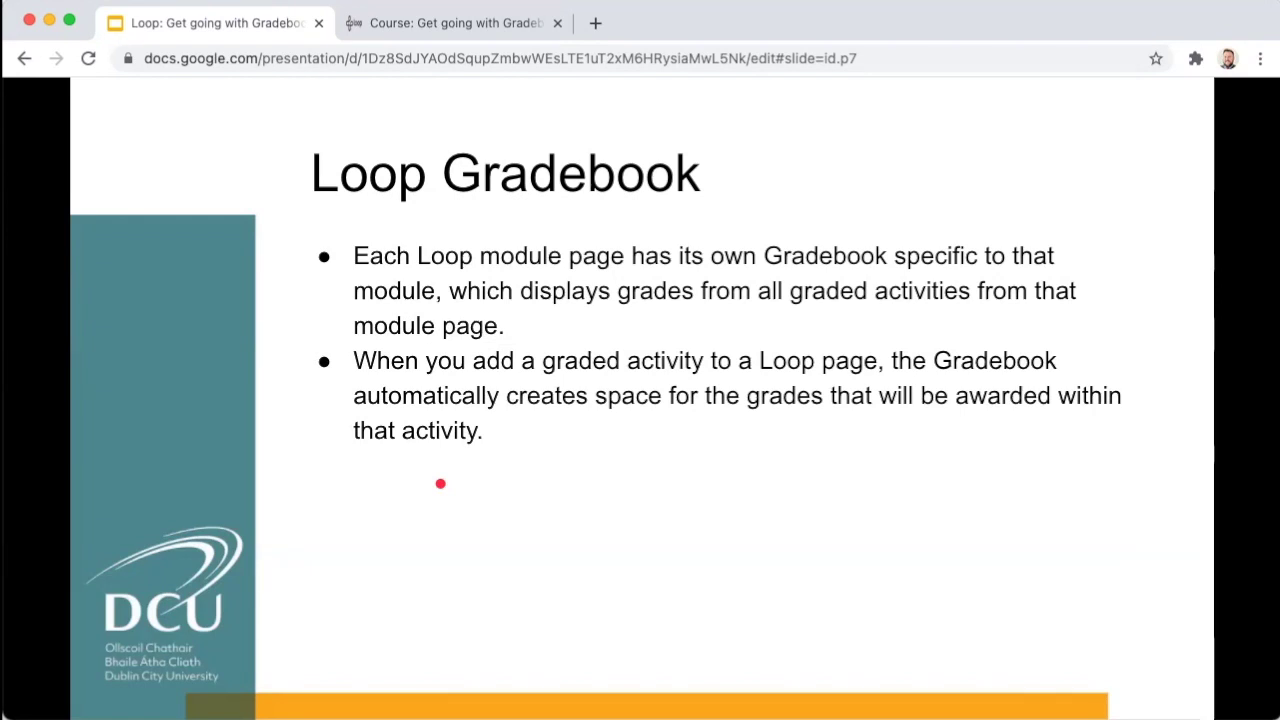
key("Right")
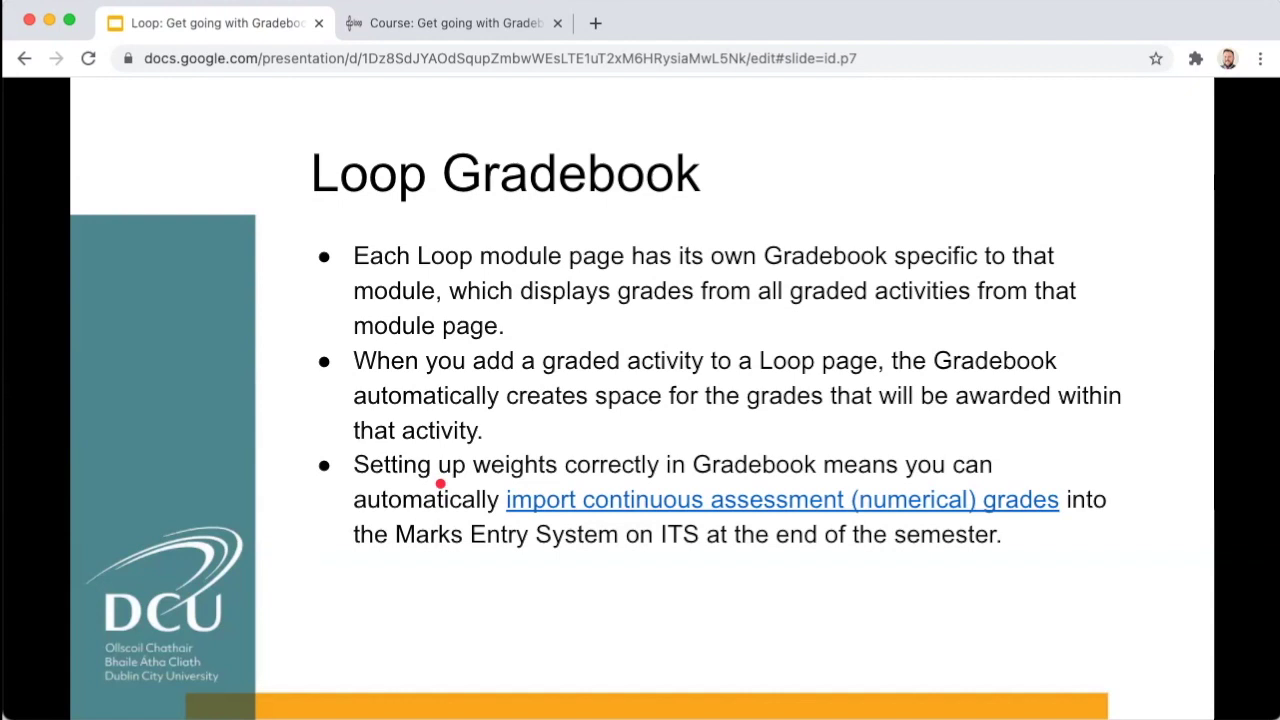
key("Right")
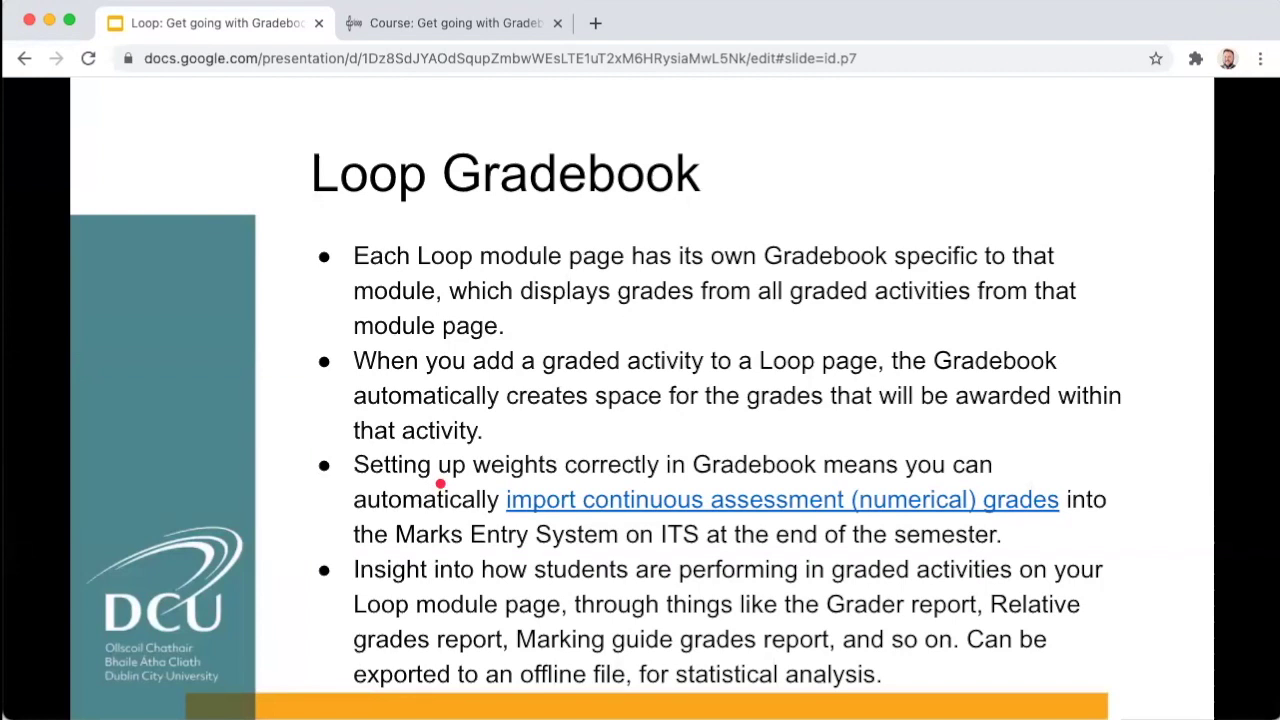
Continue the presentation through the Double entry and Keep the Gradebook Simple slides to the Gradebook good practice slide.
key("Right")
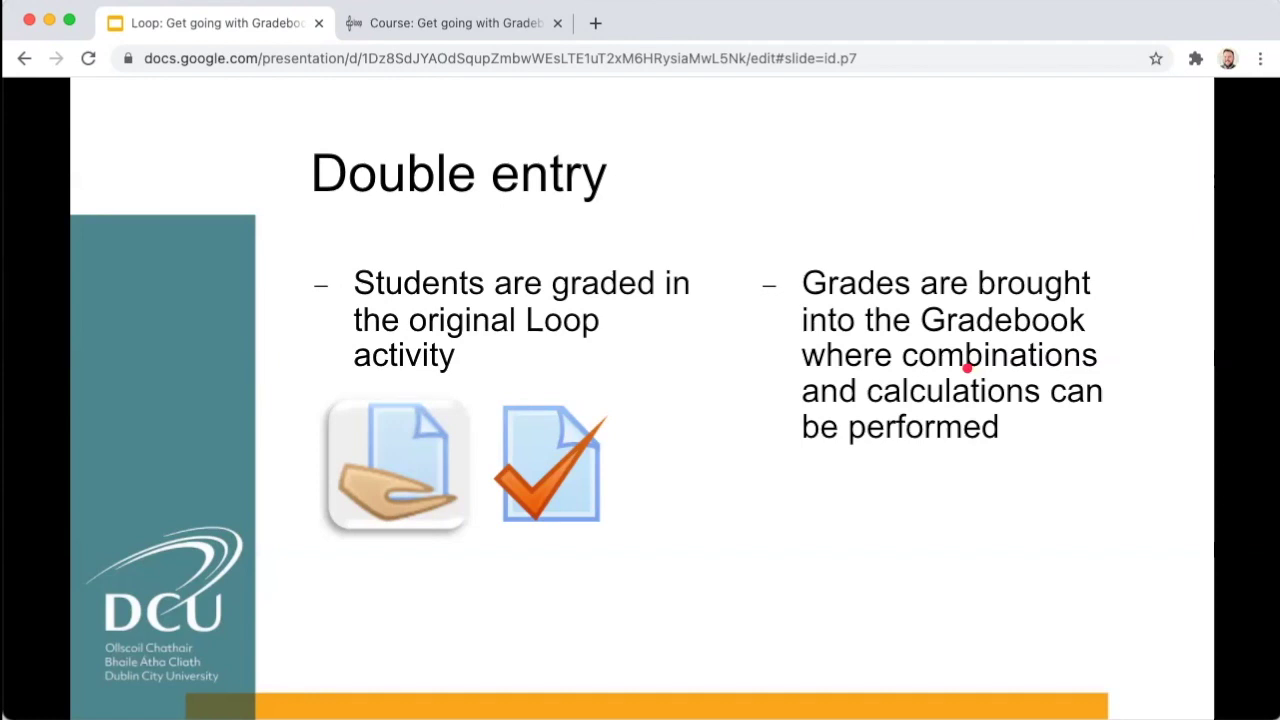
key("Right")
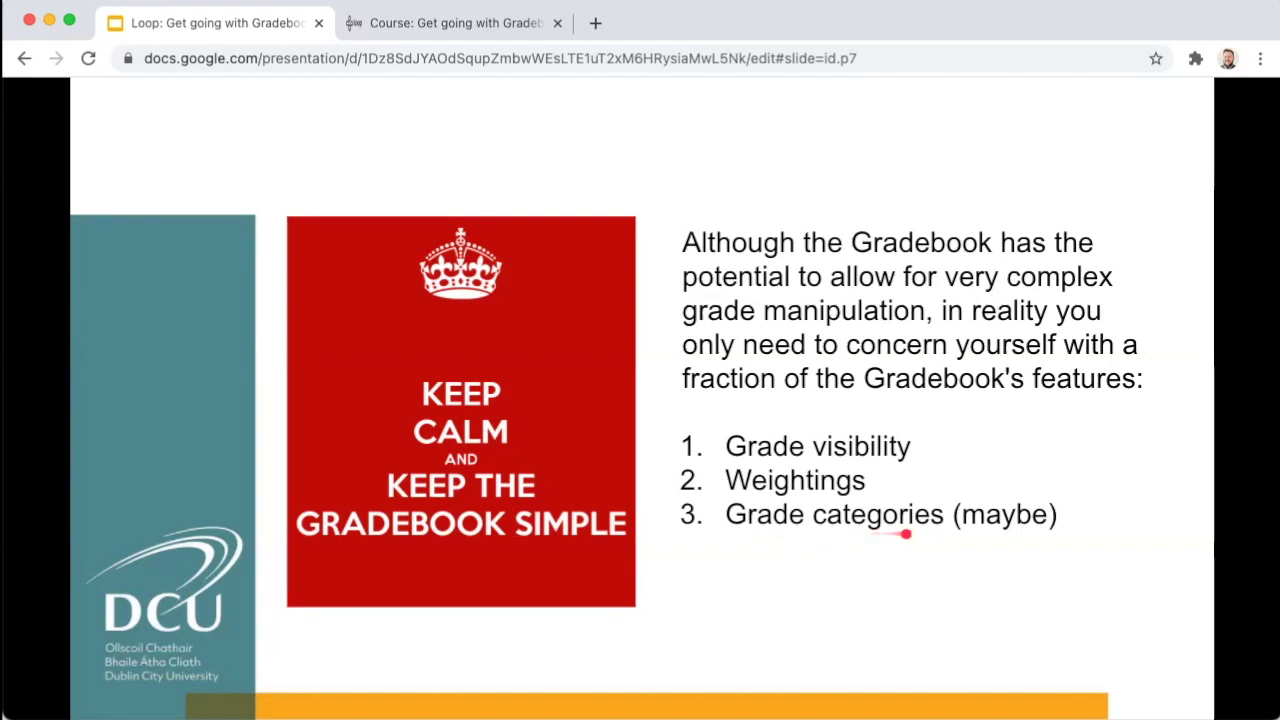
key("Right")
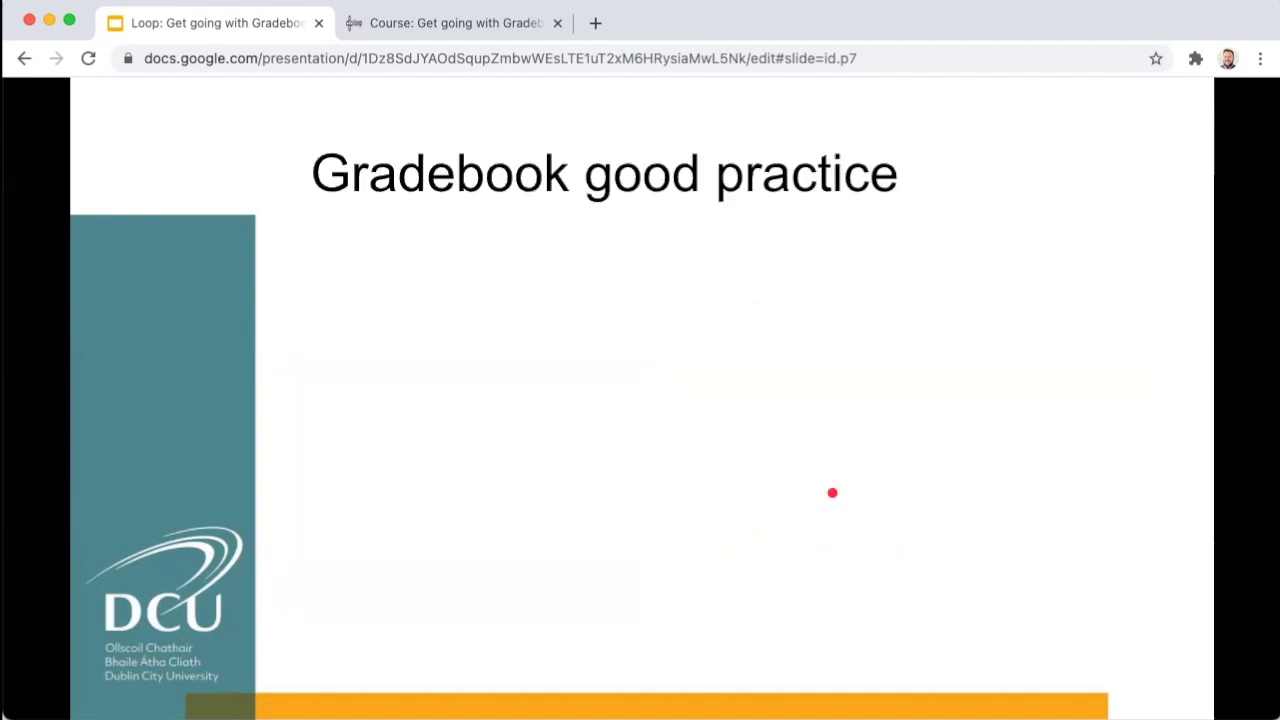
Reveal all points on the two Gradebook good practice slides and advance to the Demo time slide.
key("Right")
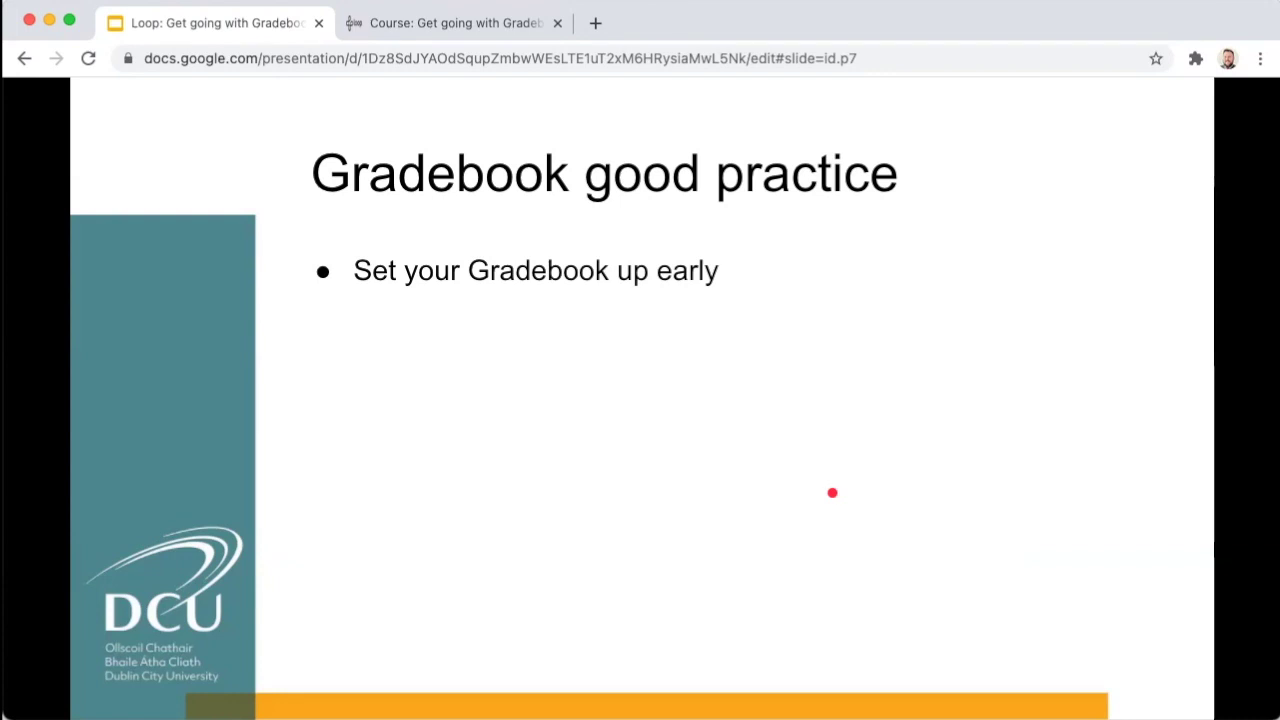
key("Right")
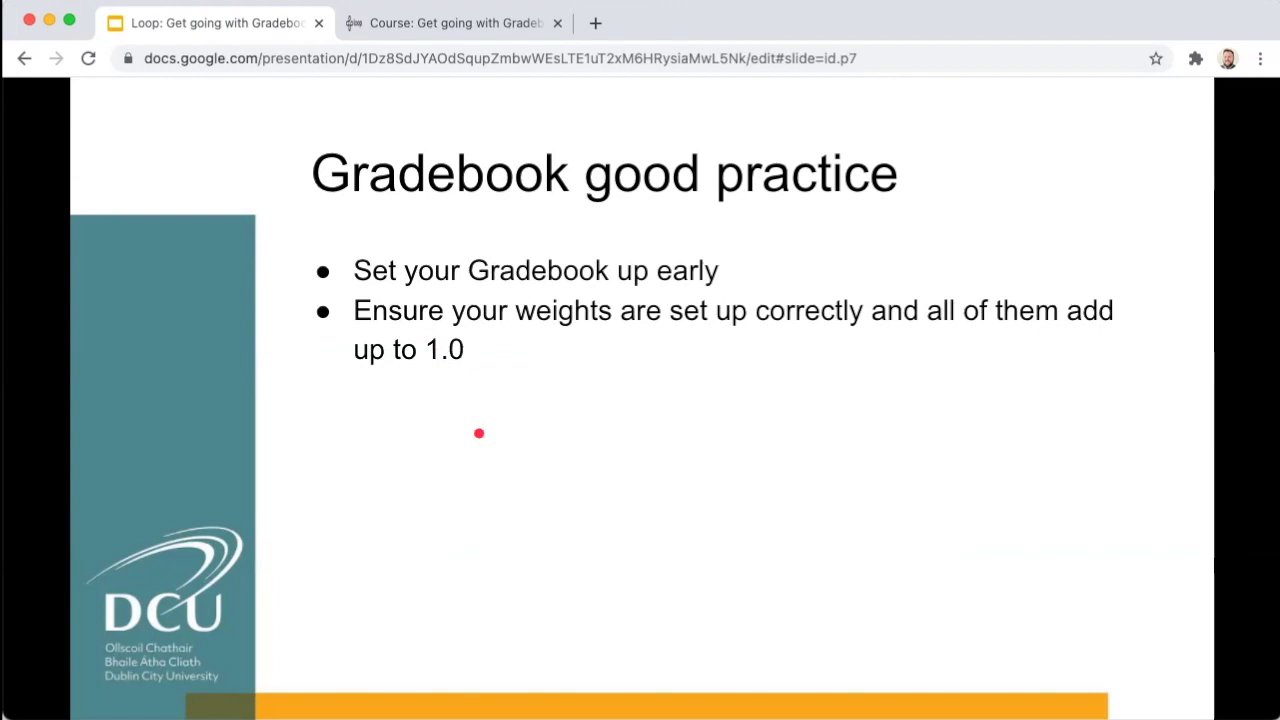
key("Right")
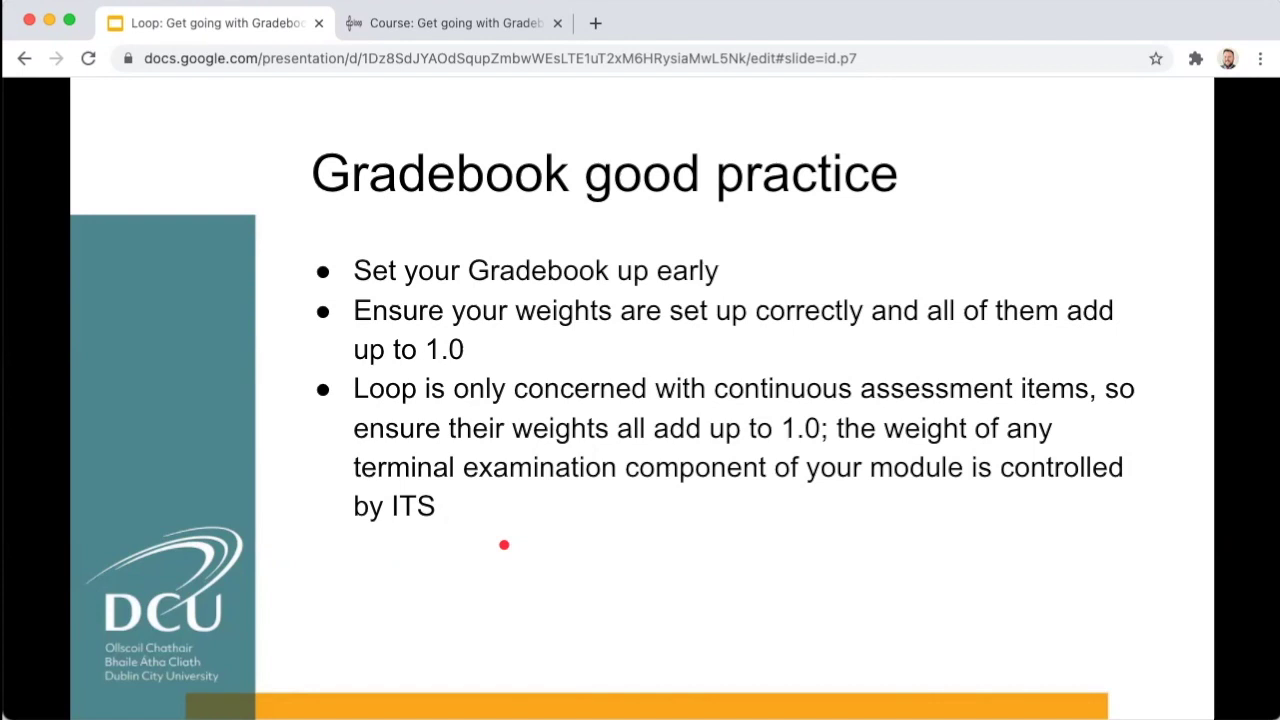
key("Right")
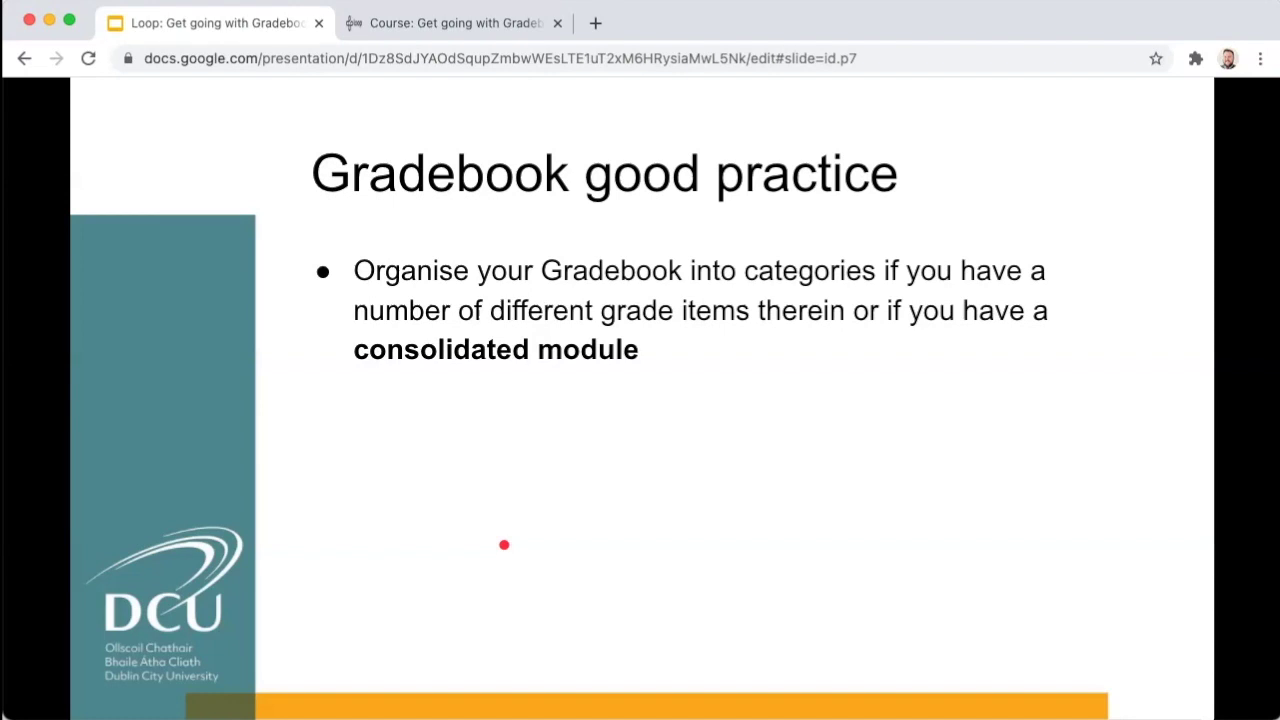
key("Right")
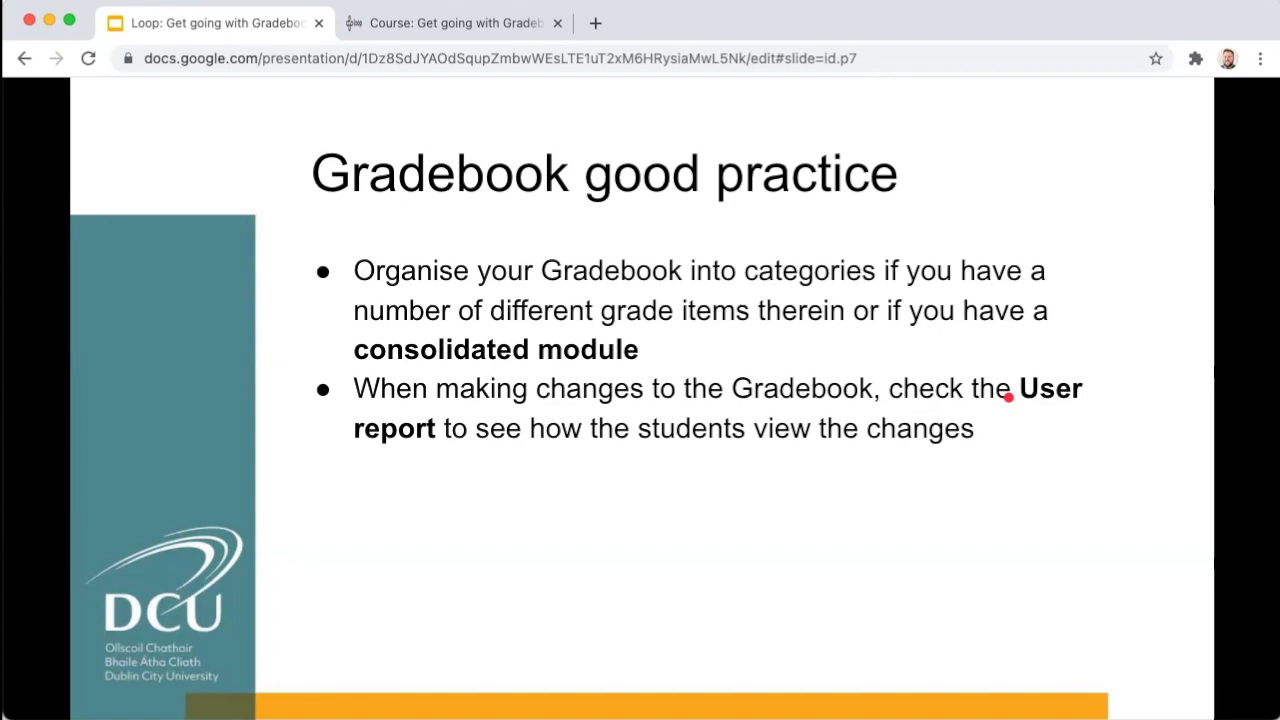
key("Right")
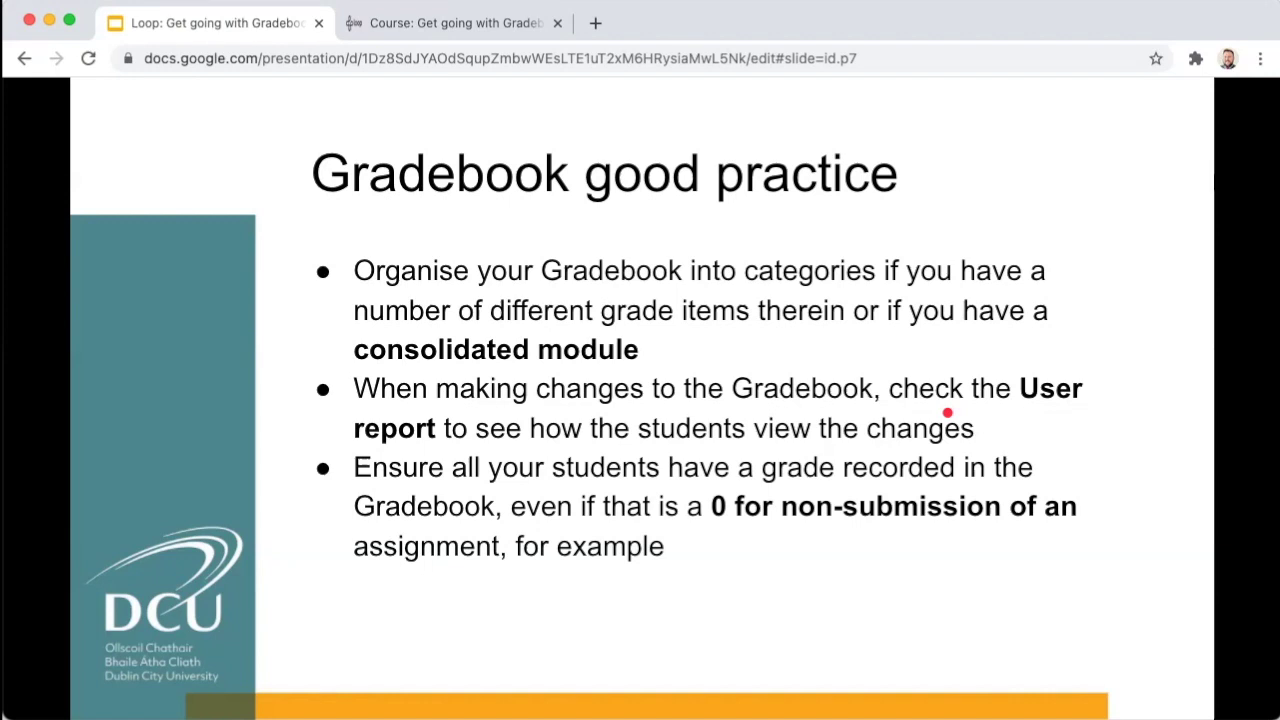
key("Right")
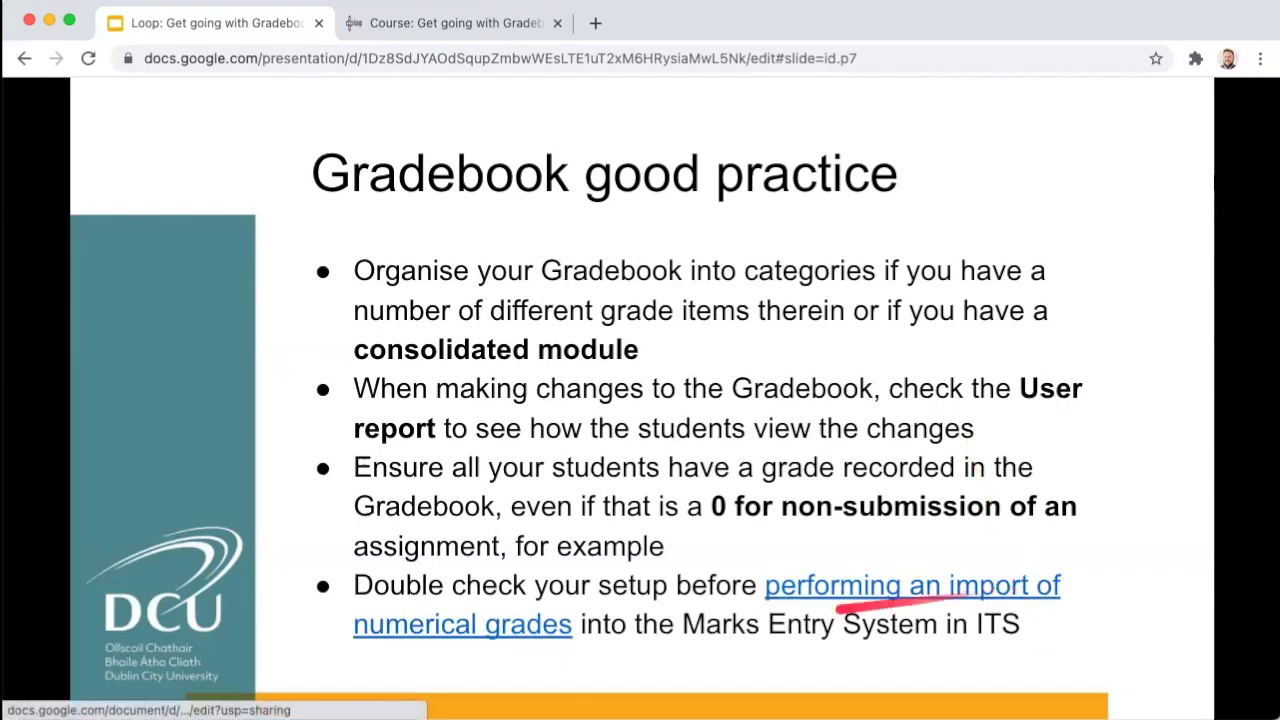
key("Right")
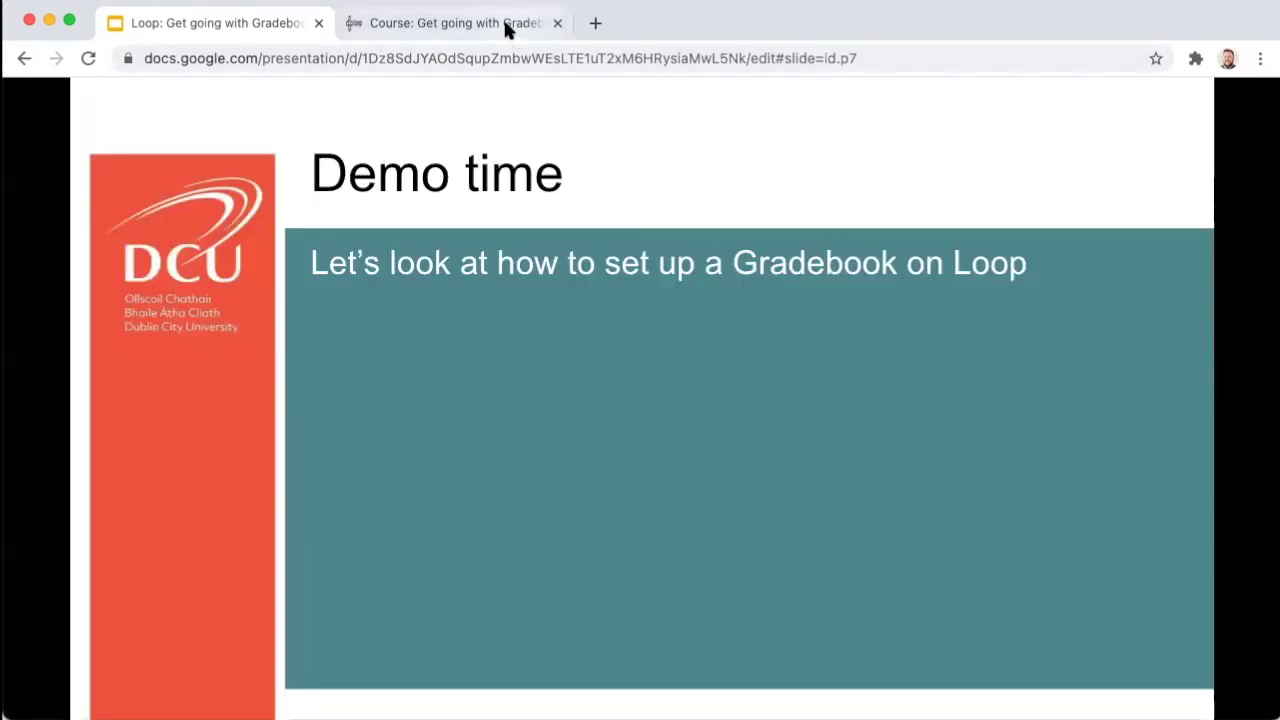
Switch to the Get going with Gradebook course page in Loop and expand Module Topic 1 to view its activities.
left_click(502, 23)
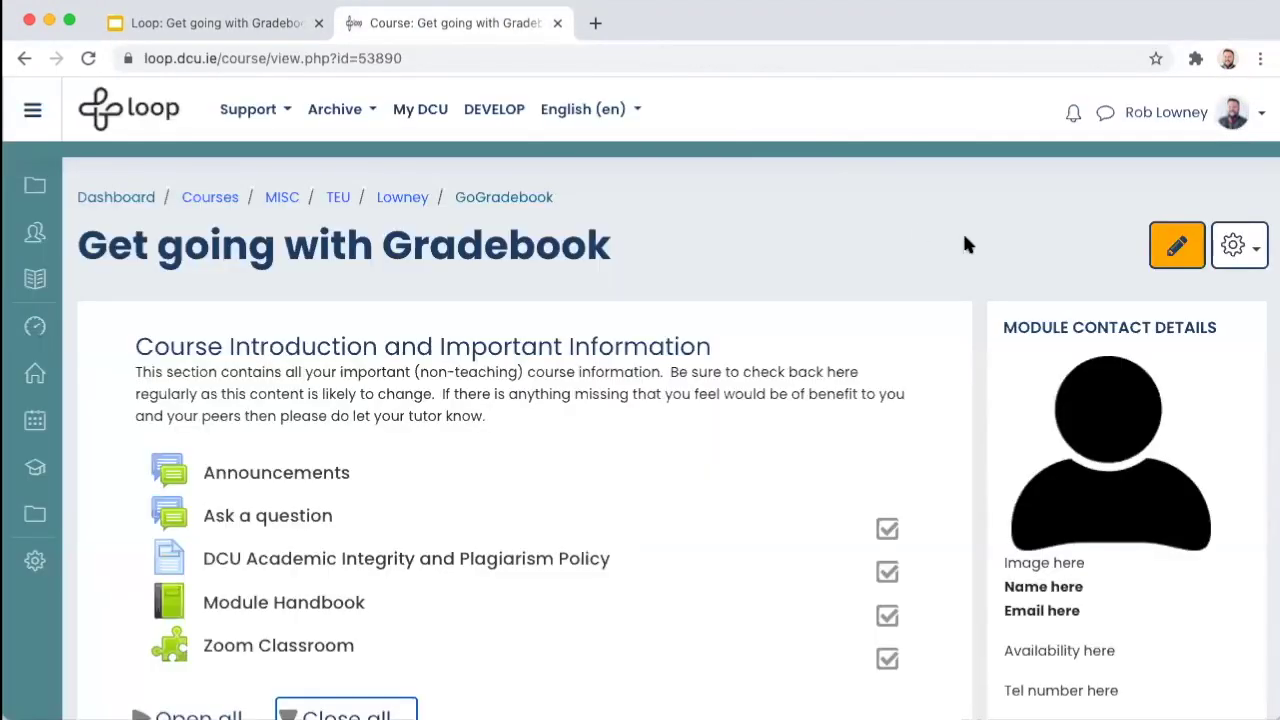
scroll(965, 245, "down", 5)
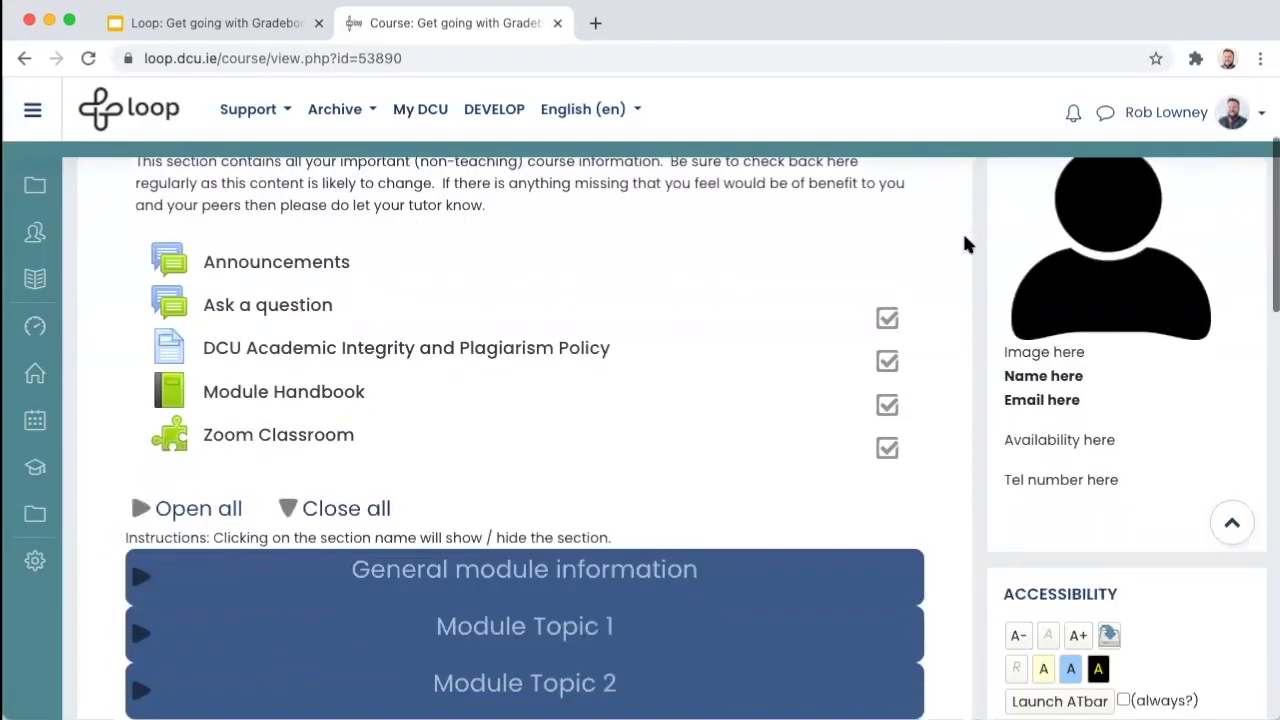
scroll(965, 245, "down", 4)
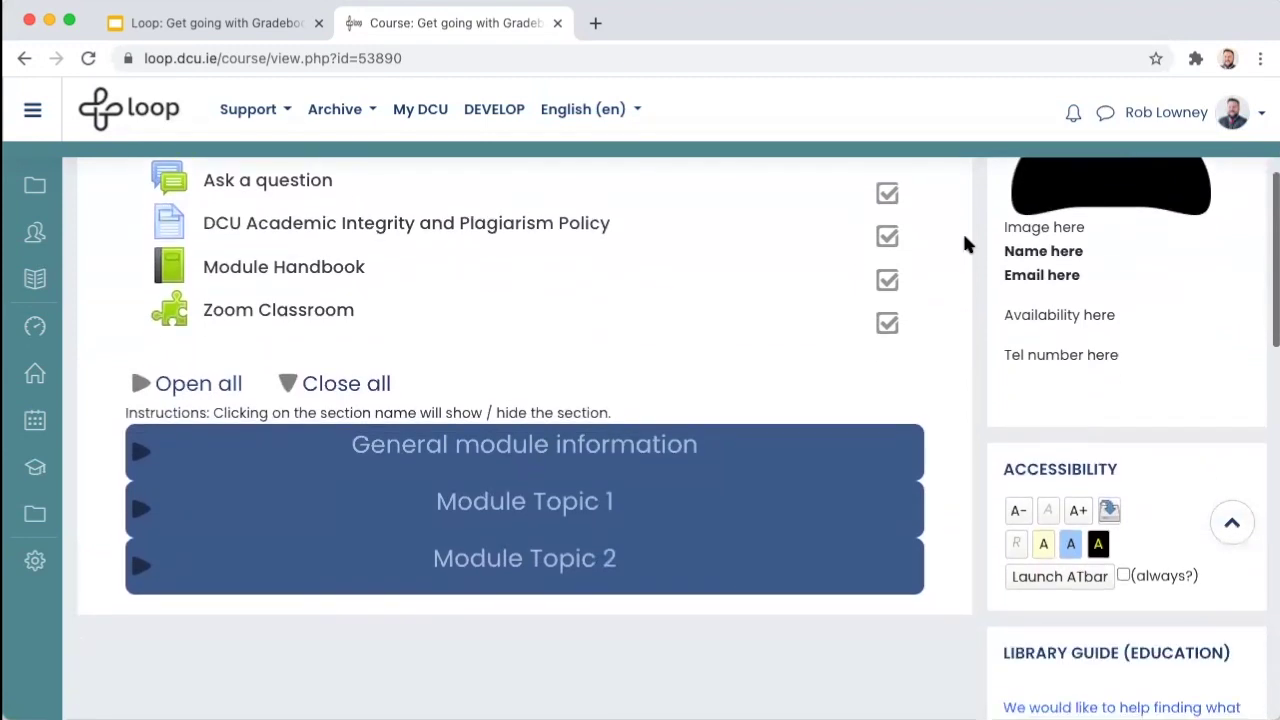
scroll(965, 245, "down", 1)
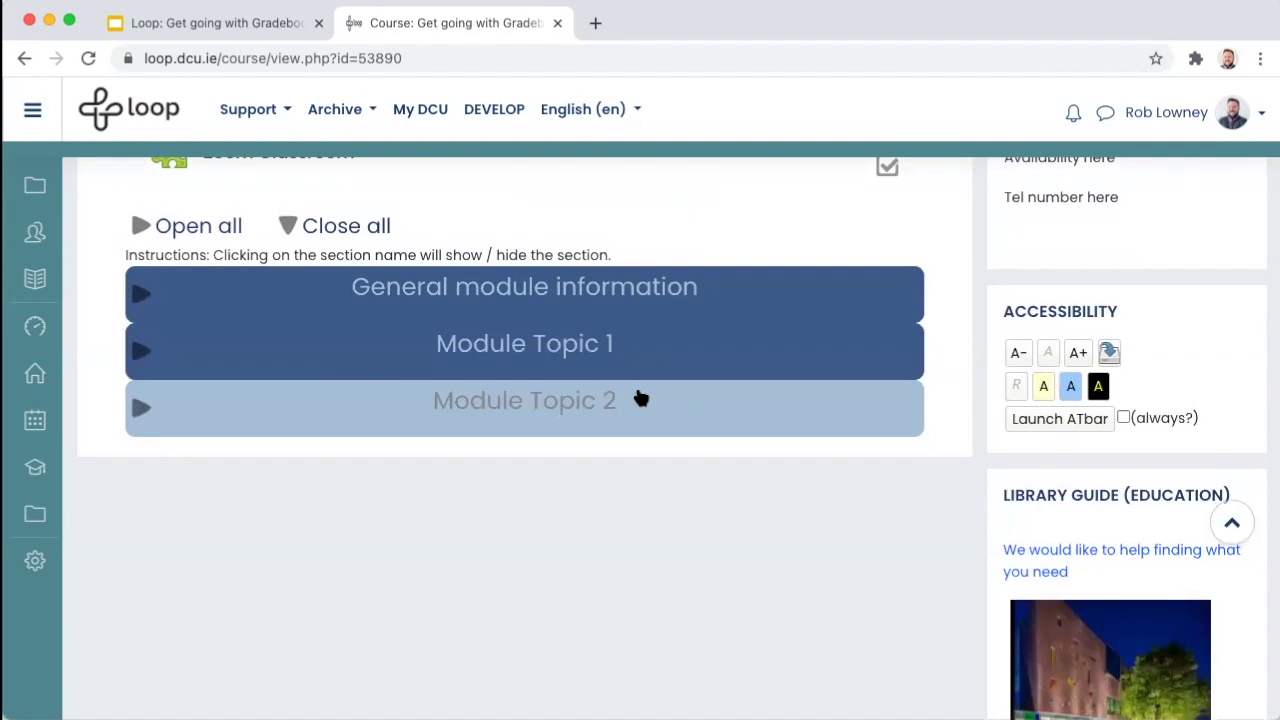
left_click(138, 363)
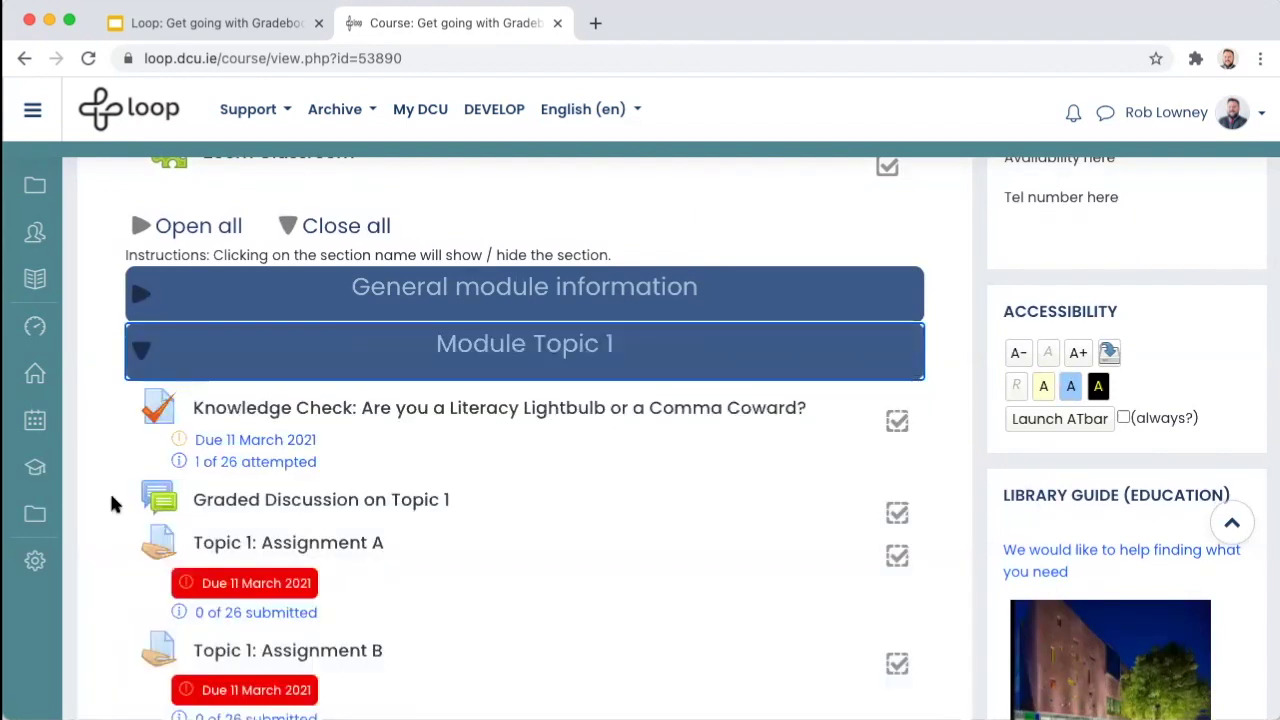
scroll(110, 495, "down", 2)
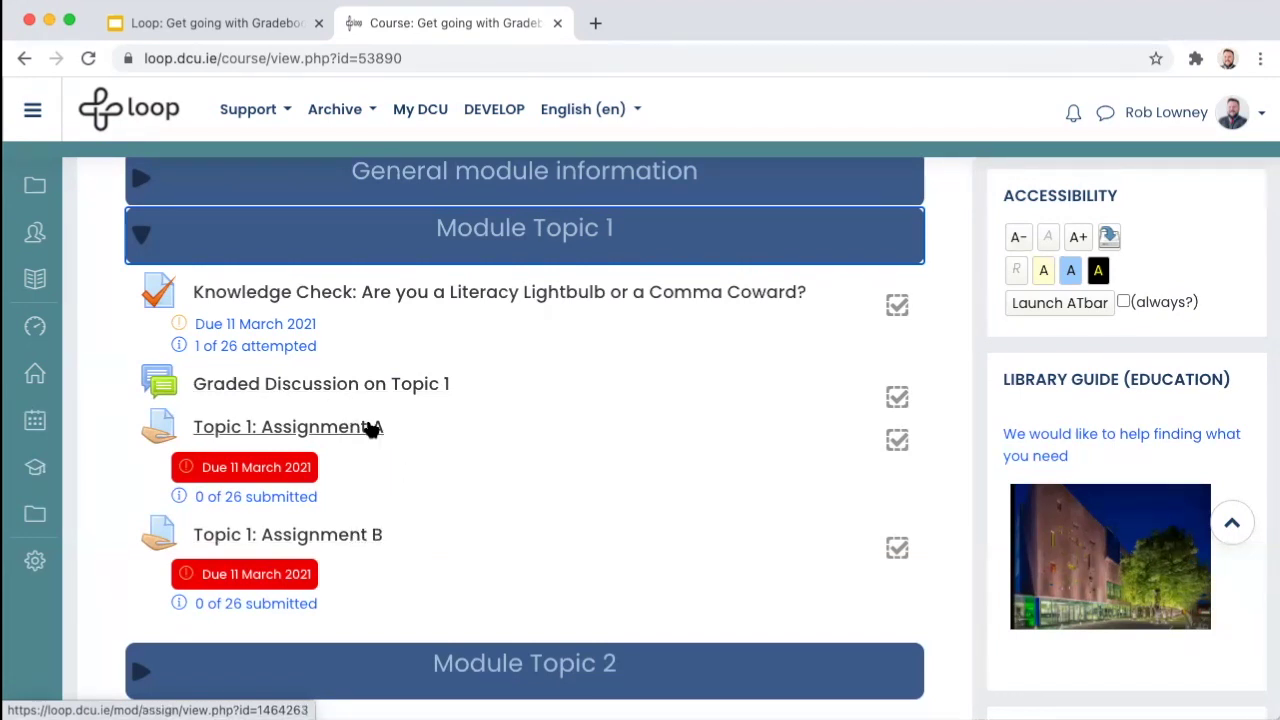
Expand Module Topic 2 and review the graded and formative activities in both module topics.
left_click(505, 232)
left_click(180, 286)
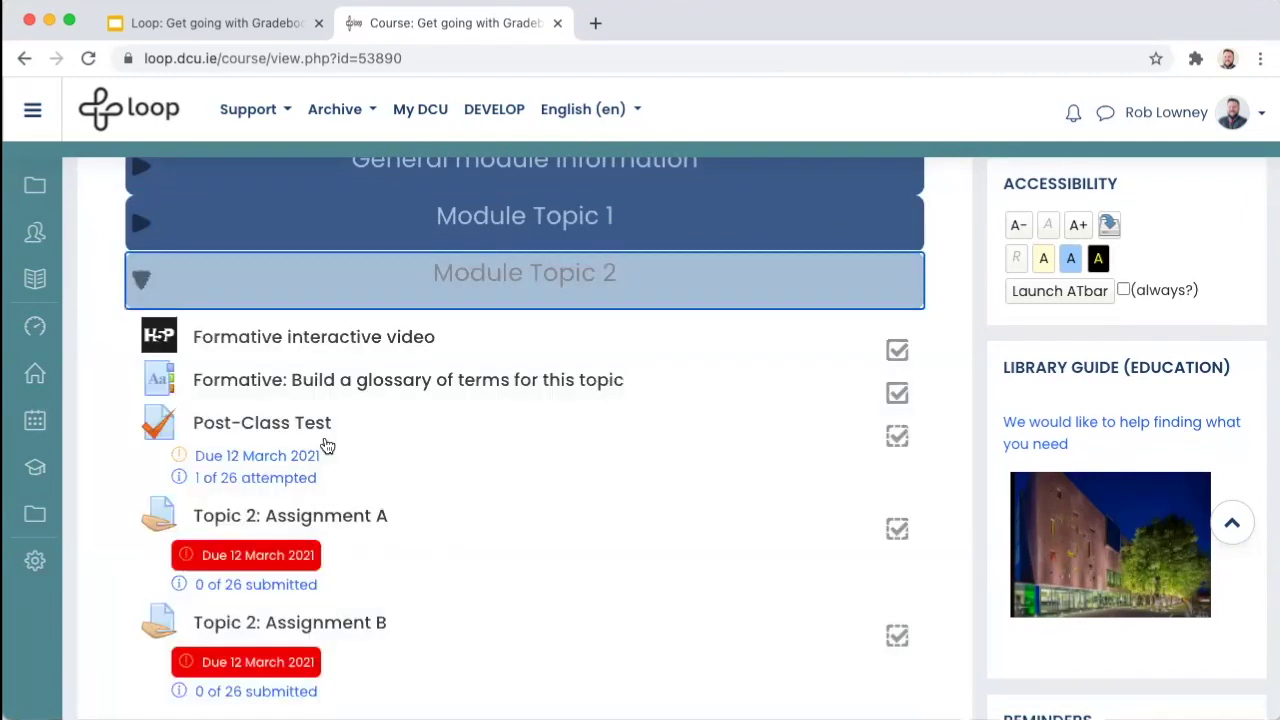
scroll(327, 445, "down", 2)
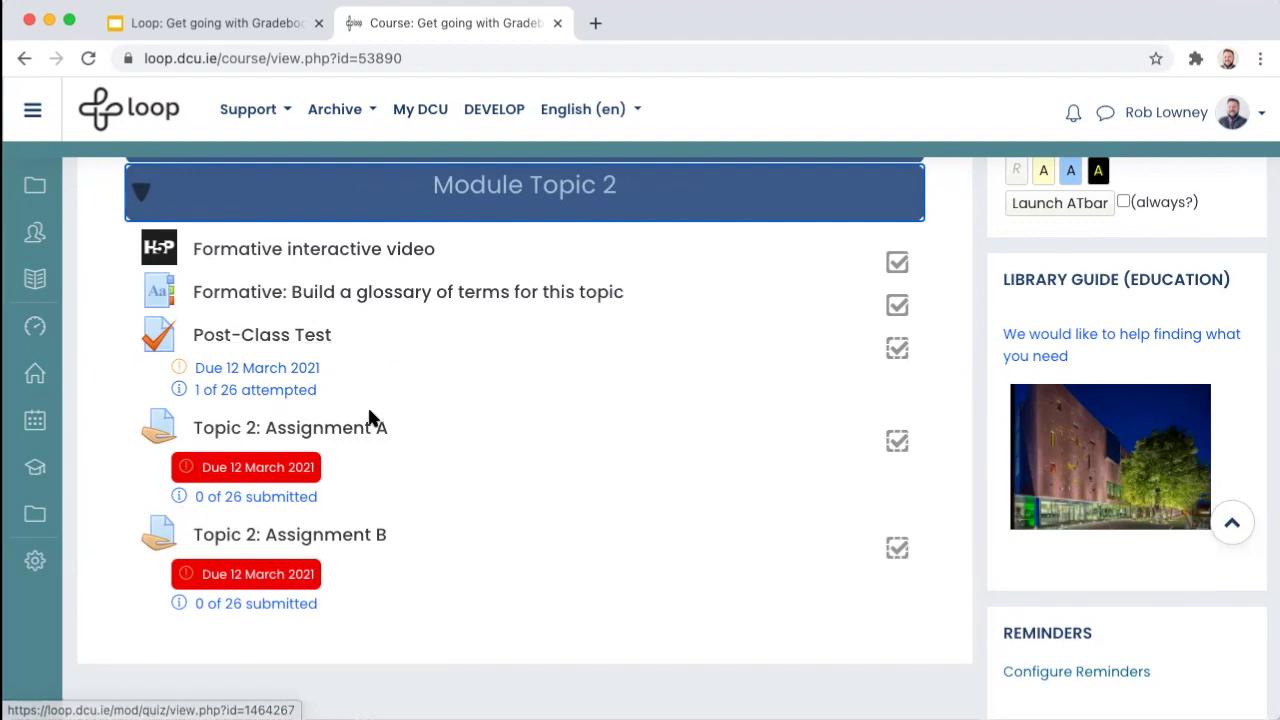
scroll(375, 430, "up", 5)
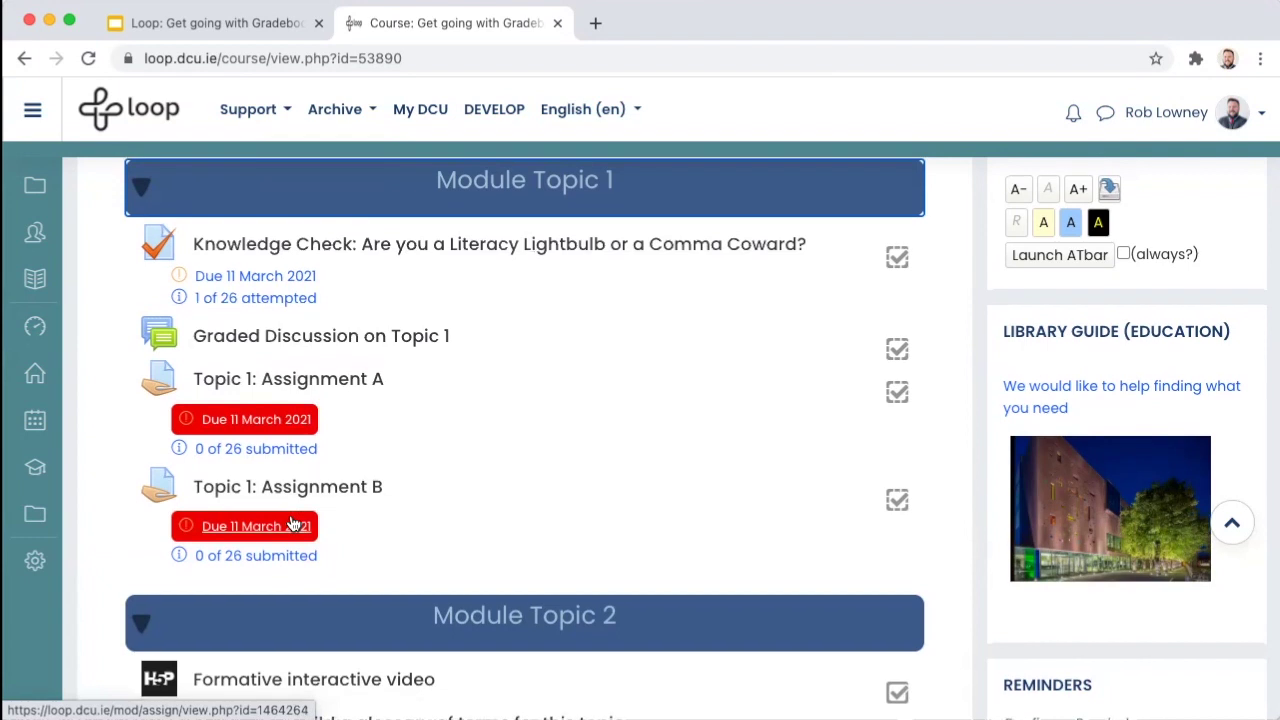
scroll(285, 540, "down", 3)
scroll(335, 585, "down", 3)
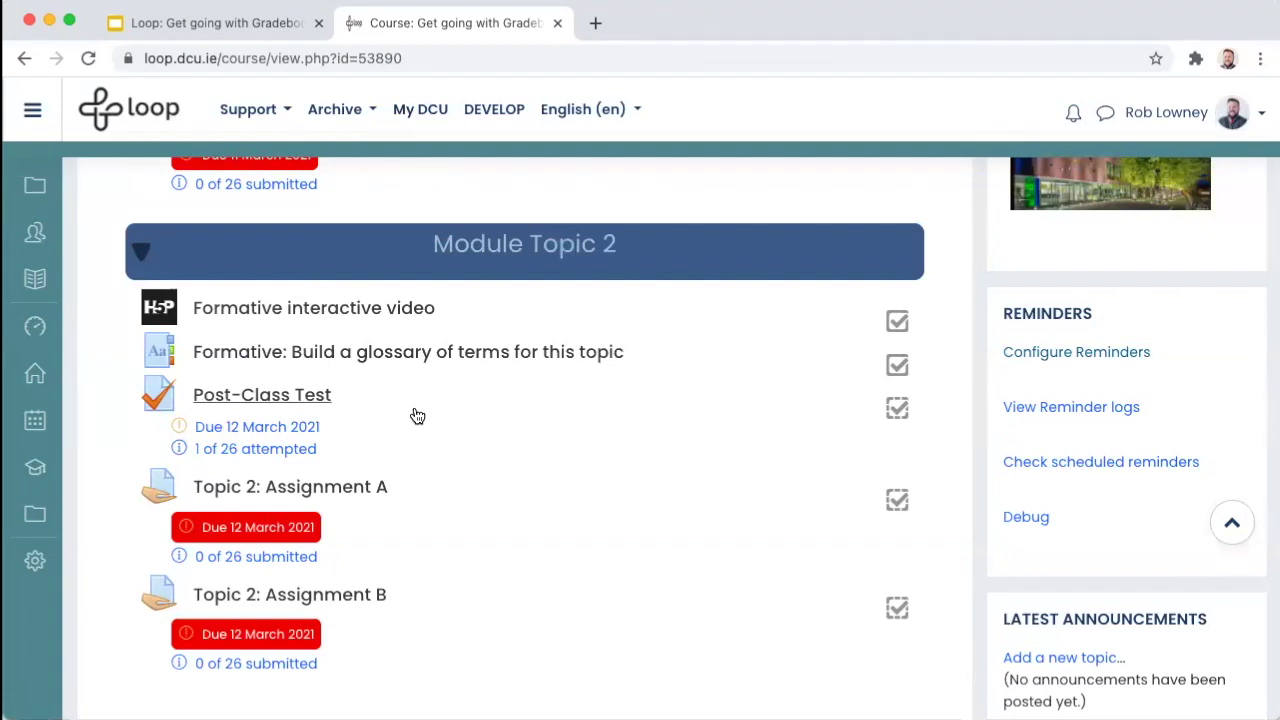
scroll(417, 416, "up", 6)
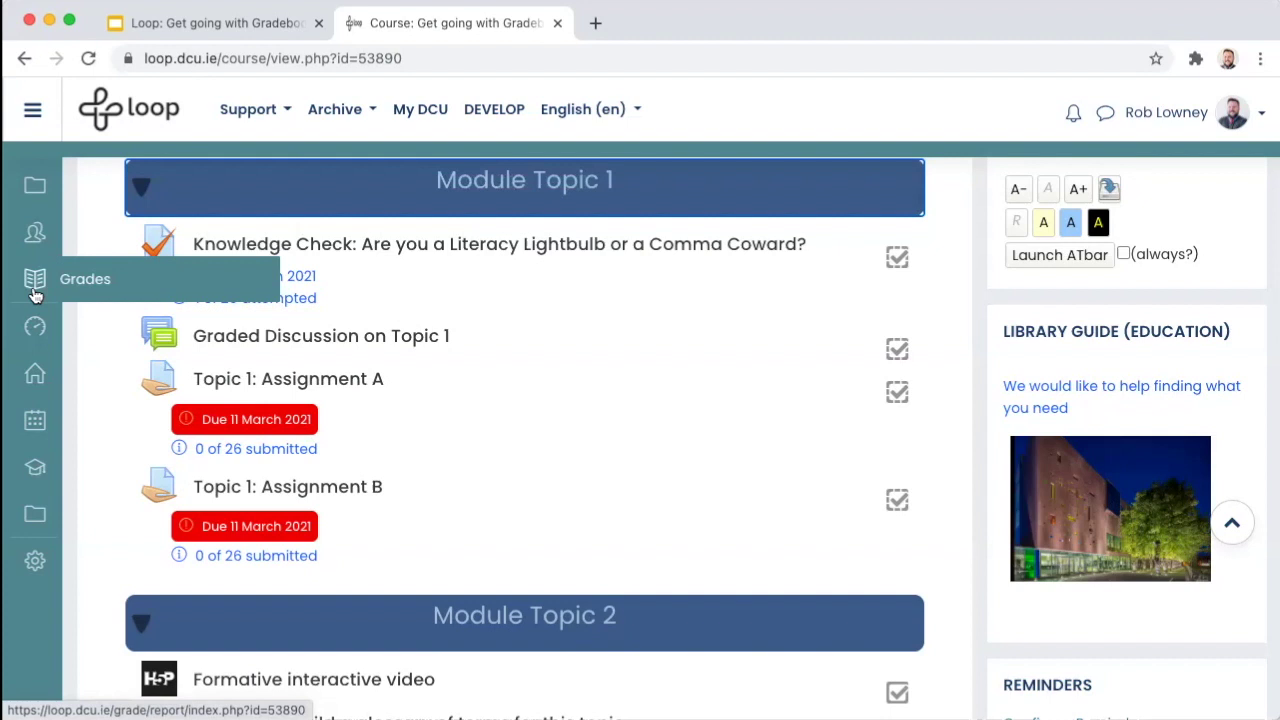
Open the course's Gradebook setup and look through the grade items with their weights and maximum grades.
left_click(35, 283)
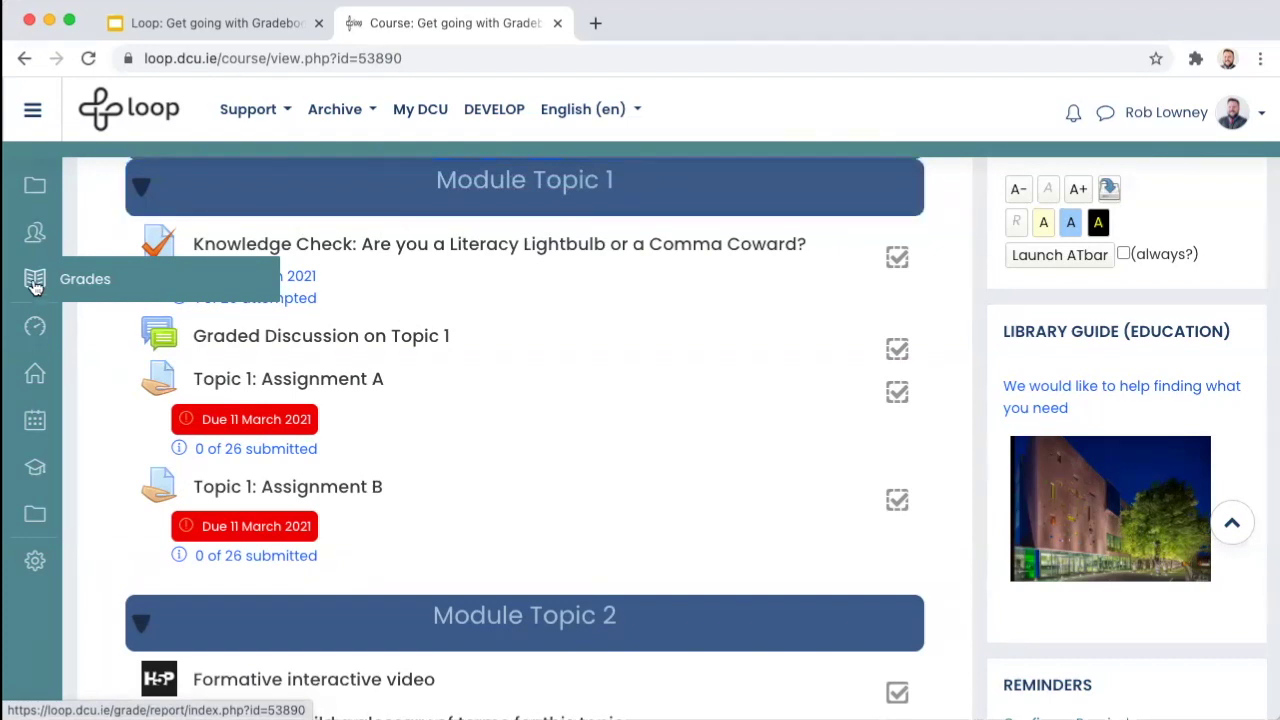
left_click(201, 470)
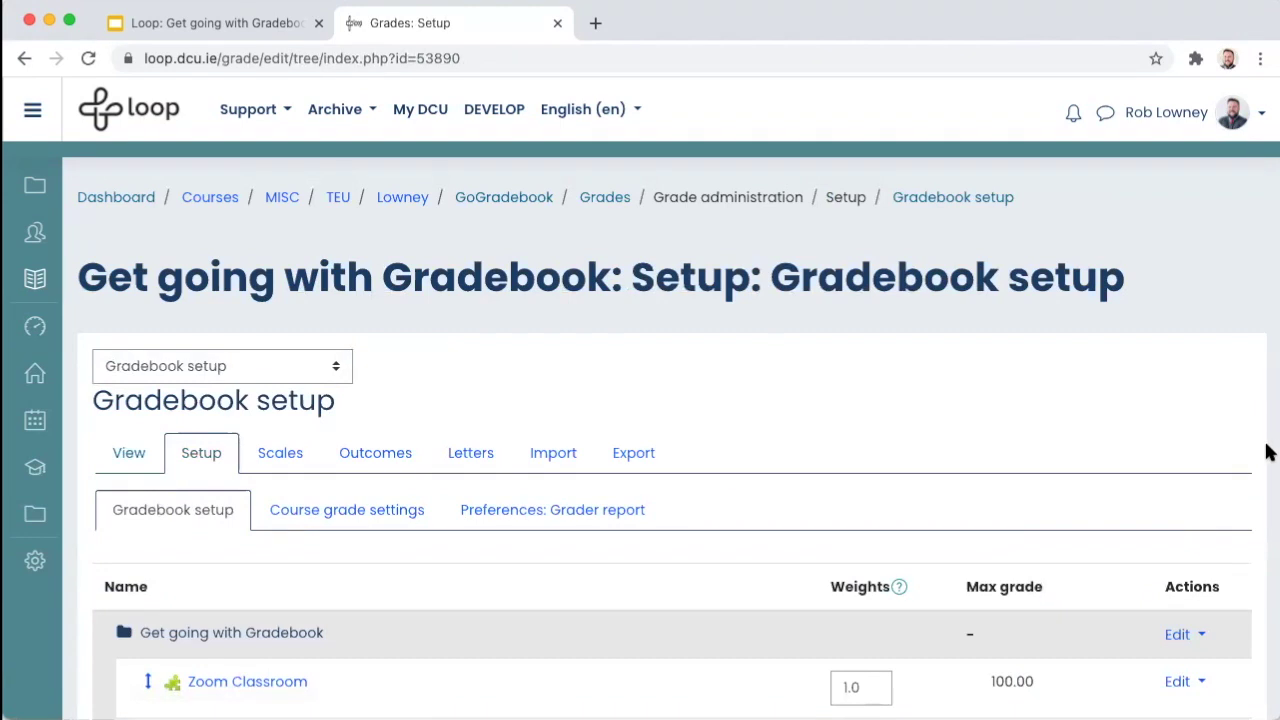
scroll(1266, 453, "down", 3)
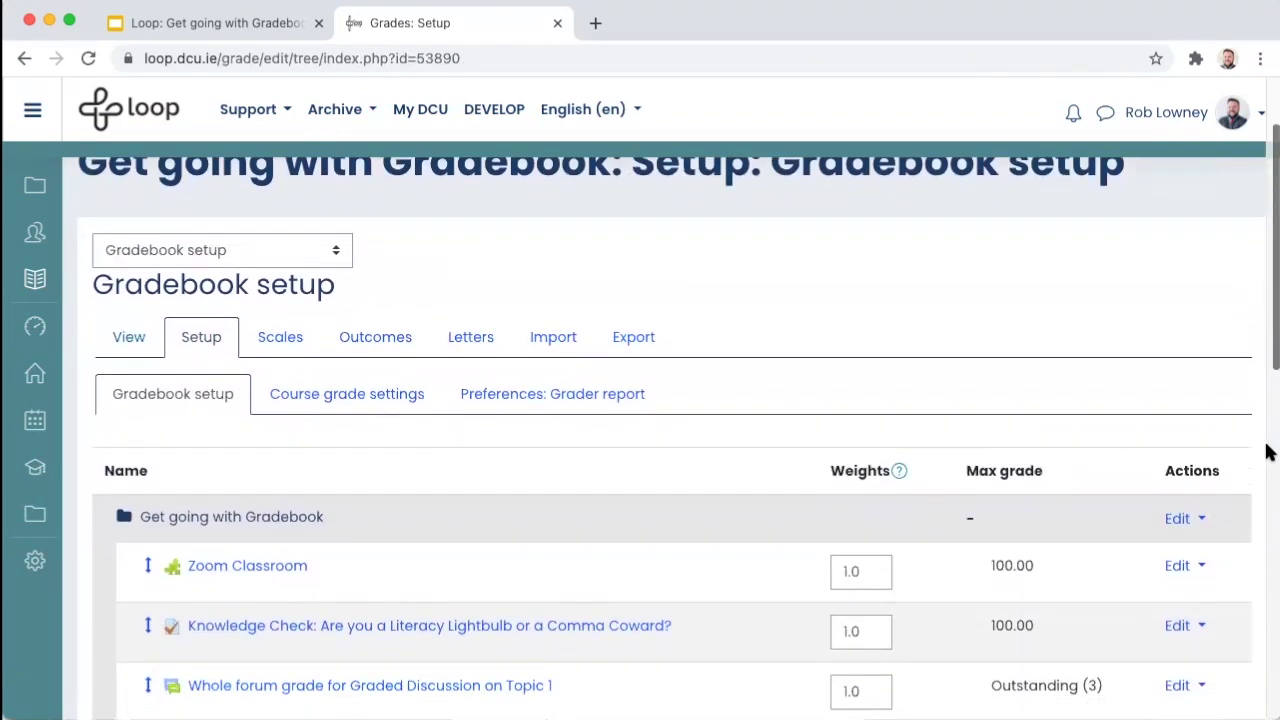
scroll(1266, 453, "down", 5)
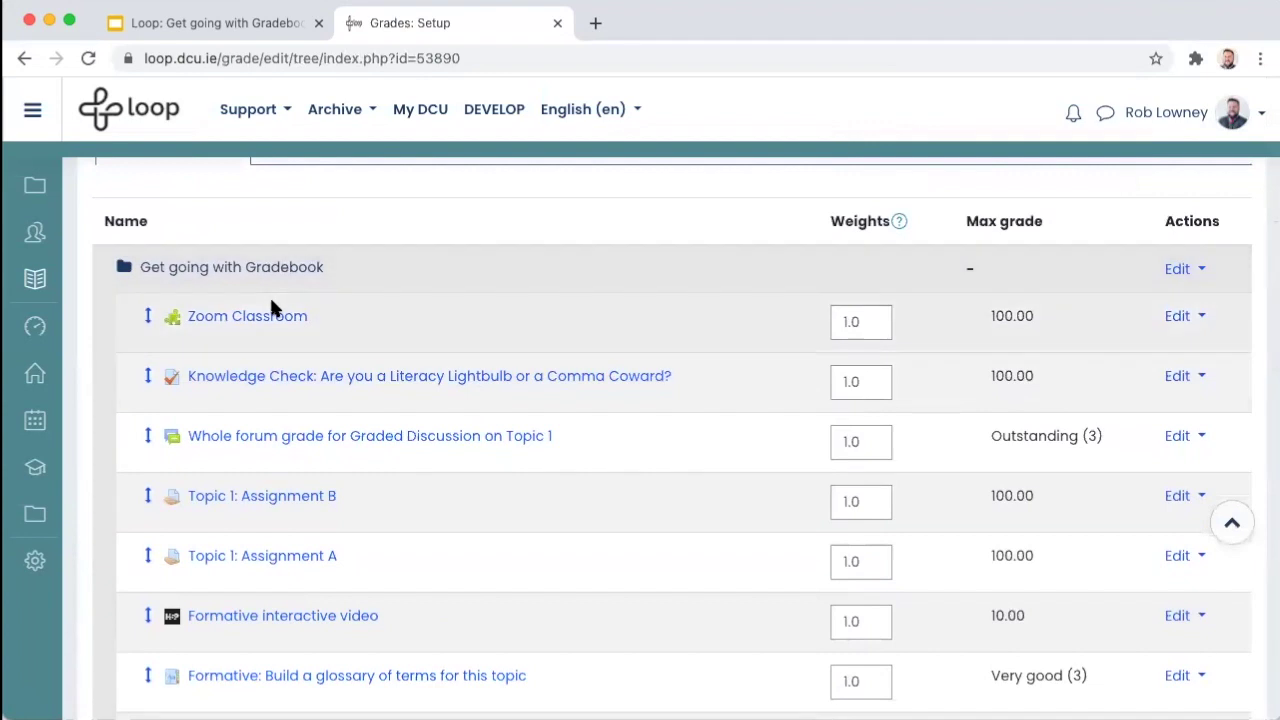
scroll(271, 363, "down", 3)
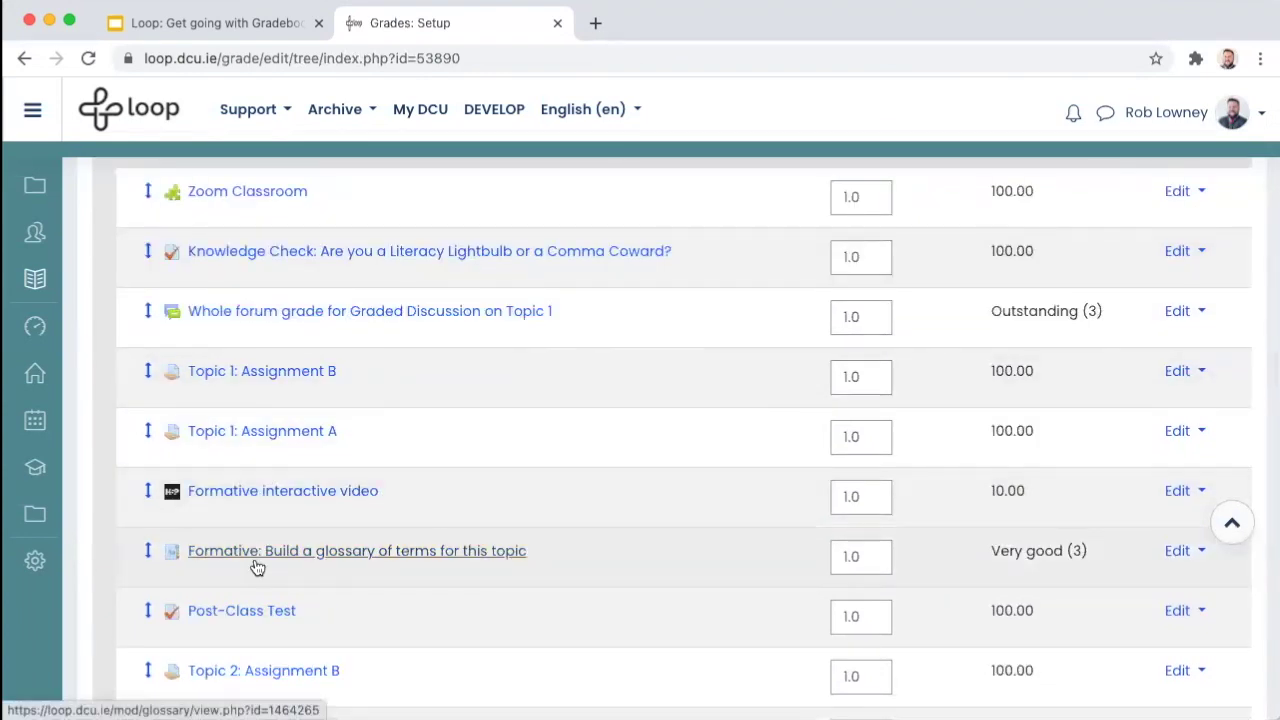
scroll(253, 560, "down", 2)
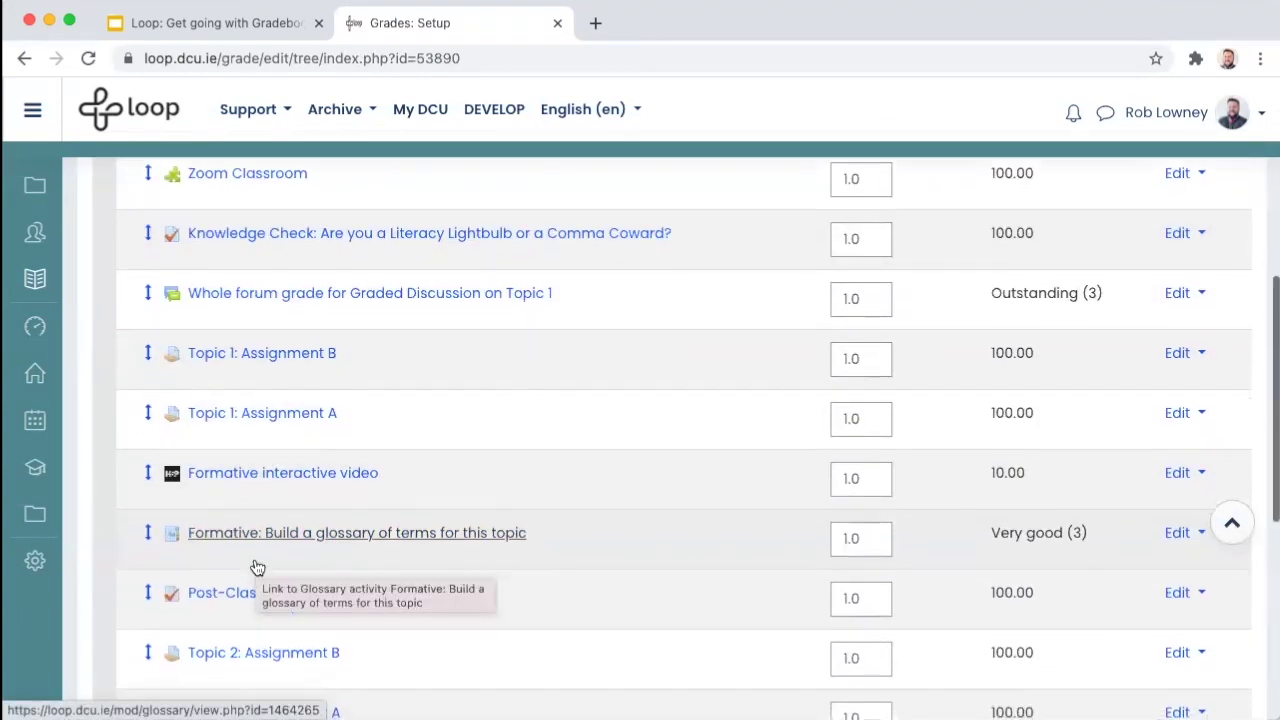
Look through the grade items from Zoom Classroom down to the Course total and highlight its Weighted mean of grades aggregation.
scroll(259, 545, "up", 1)
scroll(258, 545, "up", 3)
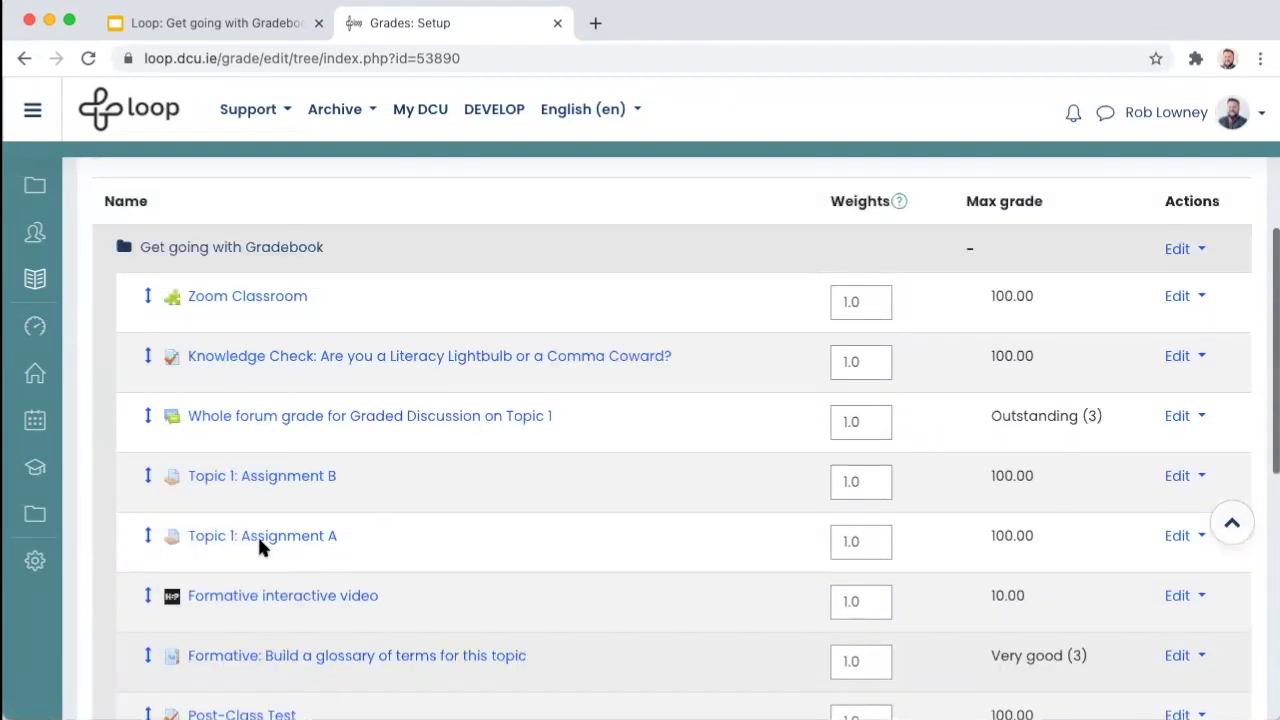
scroll(258, 541, "up", 3)
scroll(290, 400, "down", 2)
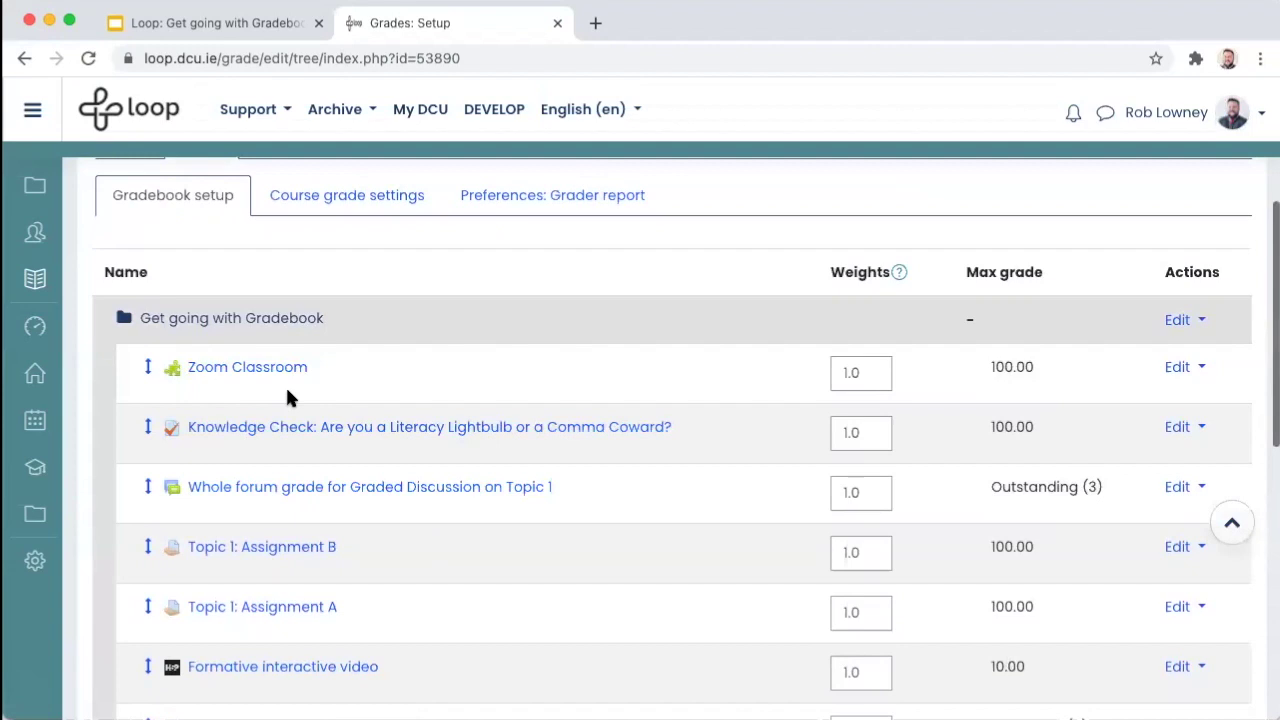
scroll(286, 430, "down", 2)
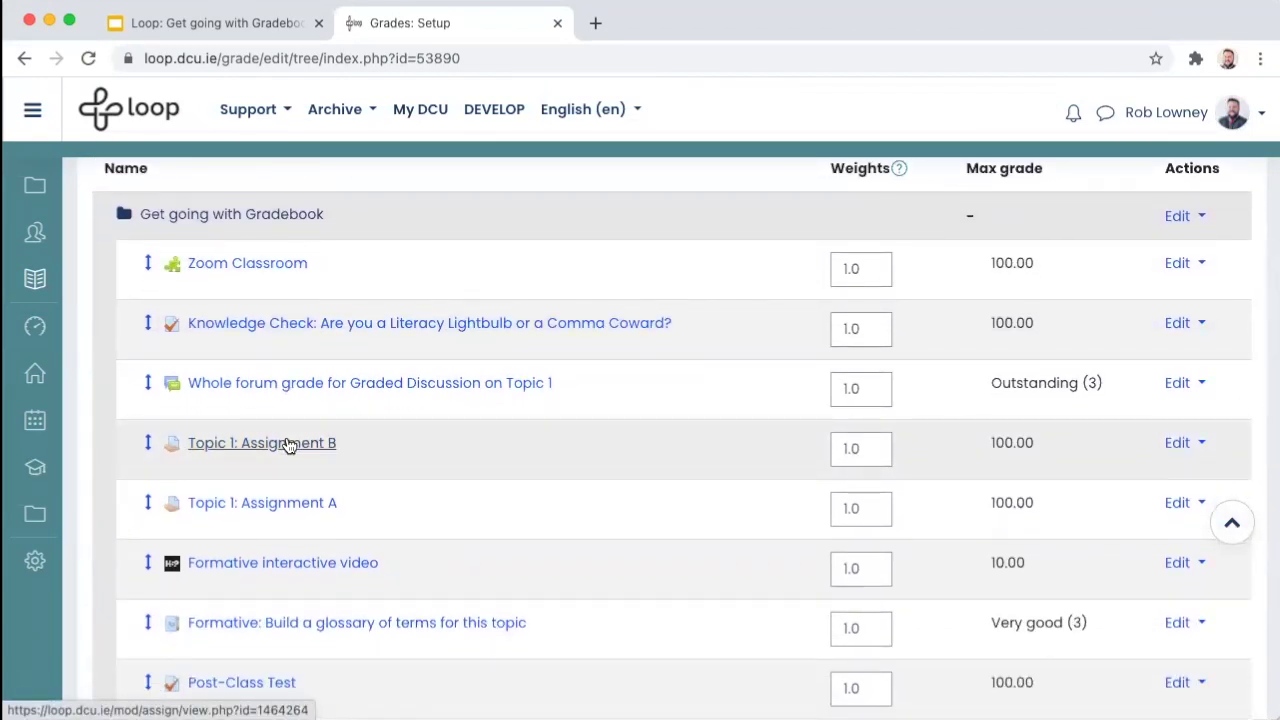
scroll(287, 445, "down", 4)
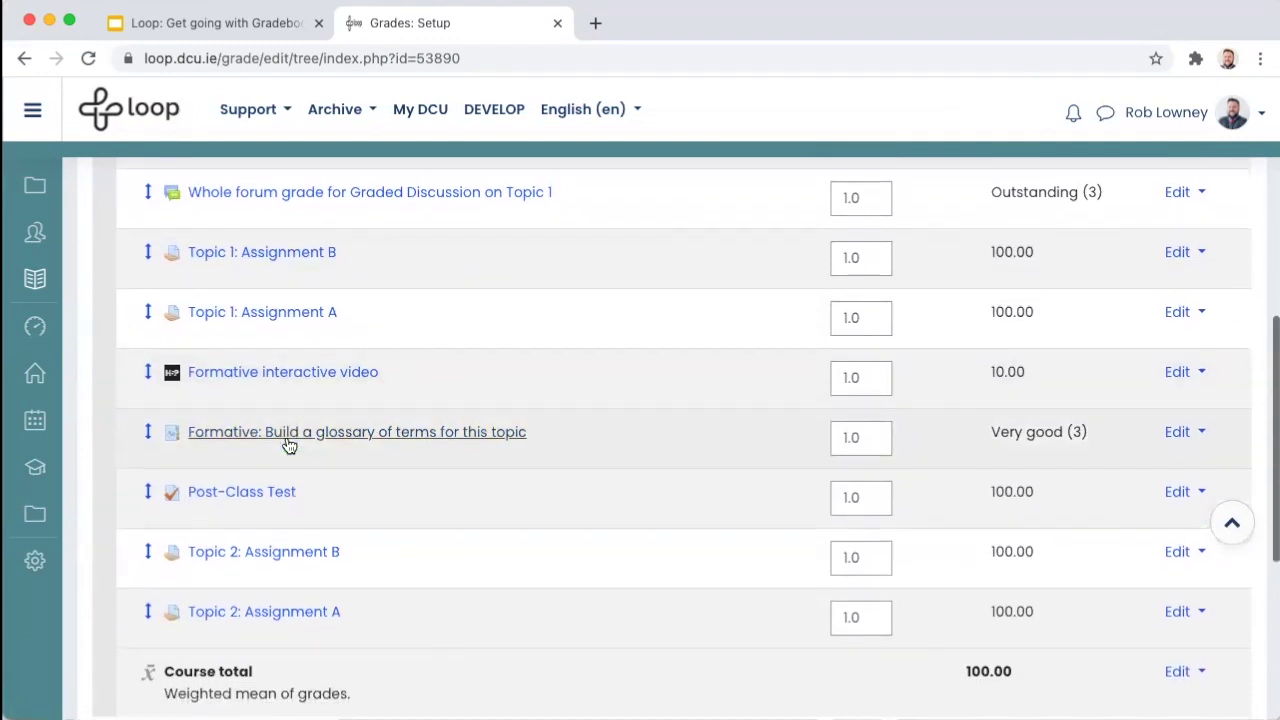
scroll(287, 445, "down", 2)
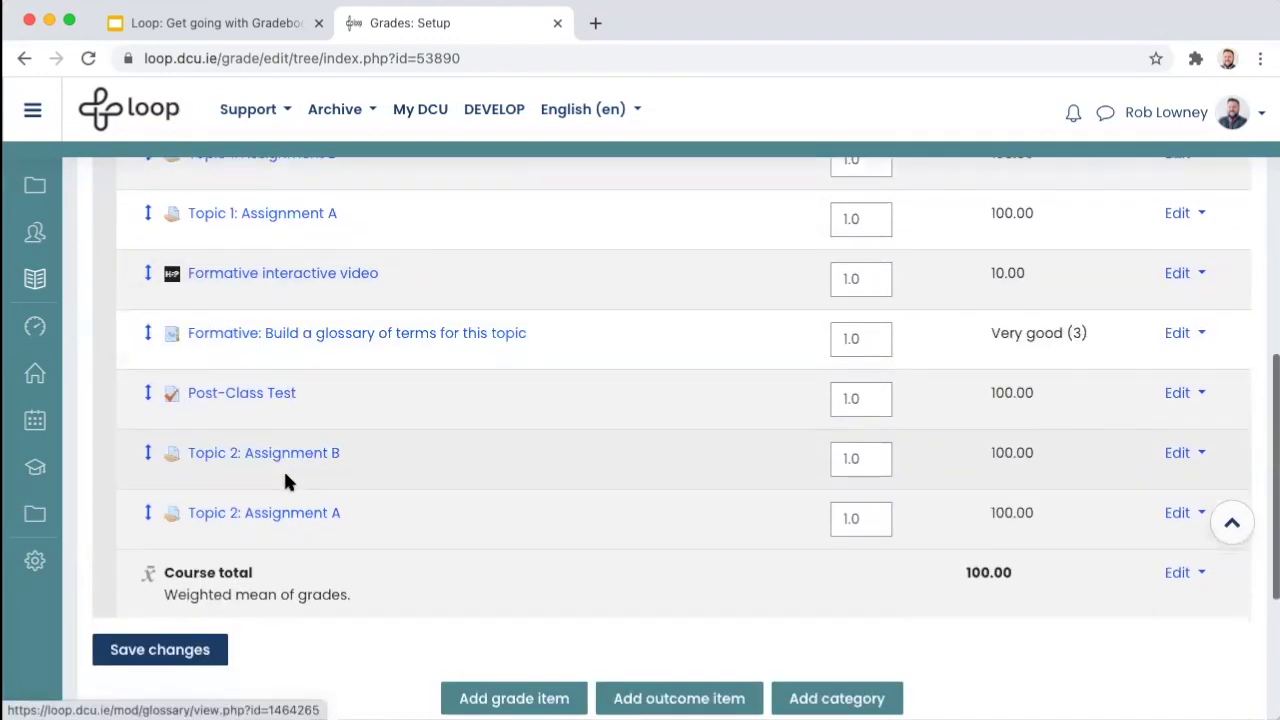
scroll(285, 485, "down", 3)
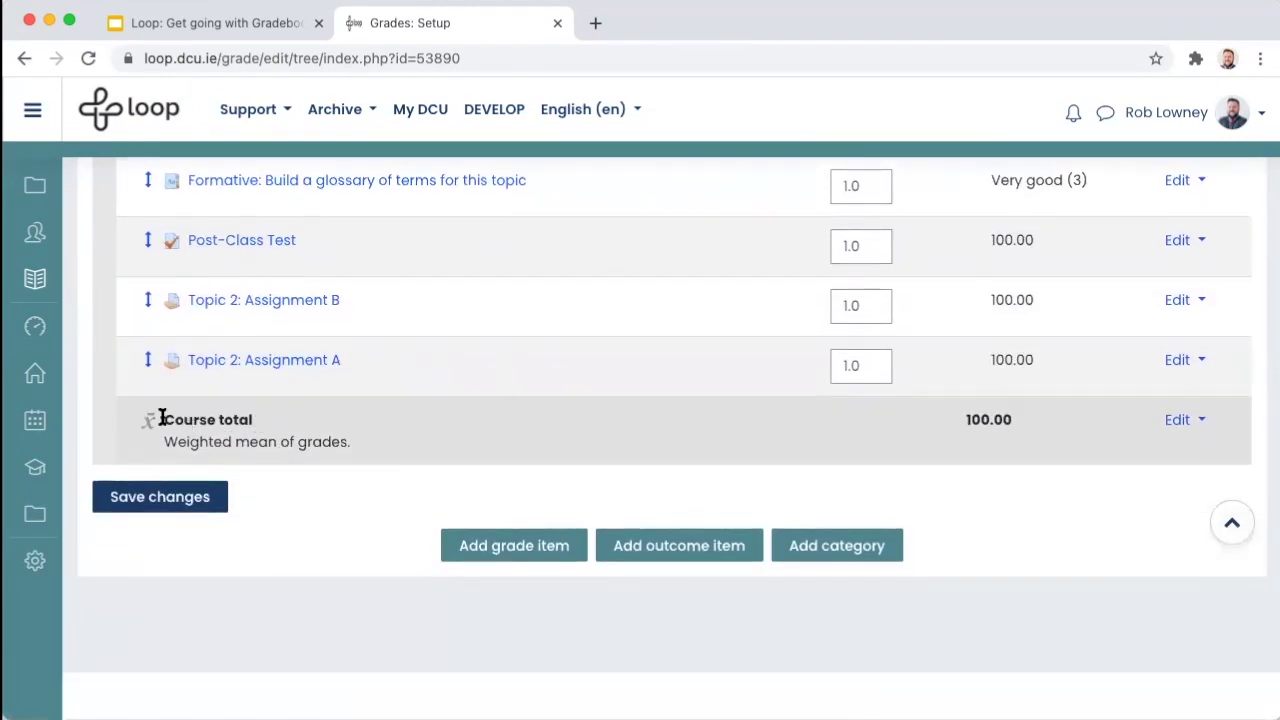
left_click(161, 418)
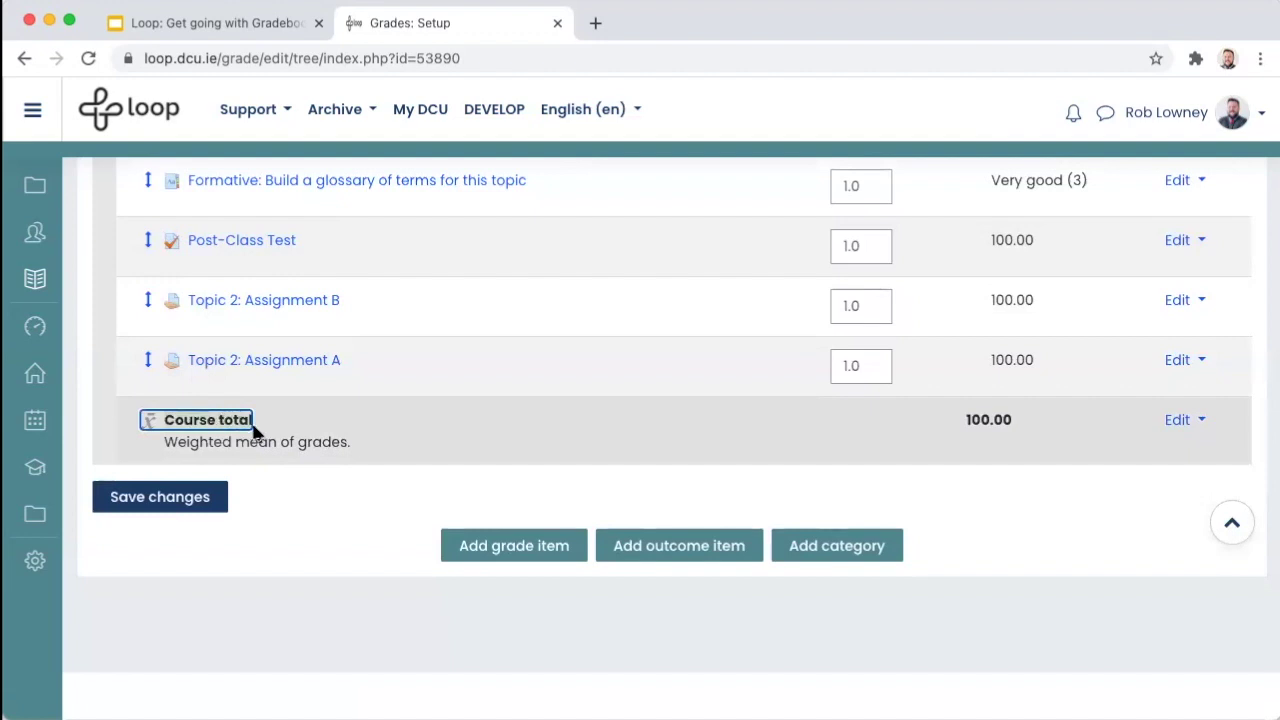
left_click_drag(163, 443, 348, 443)
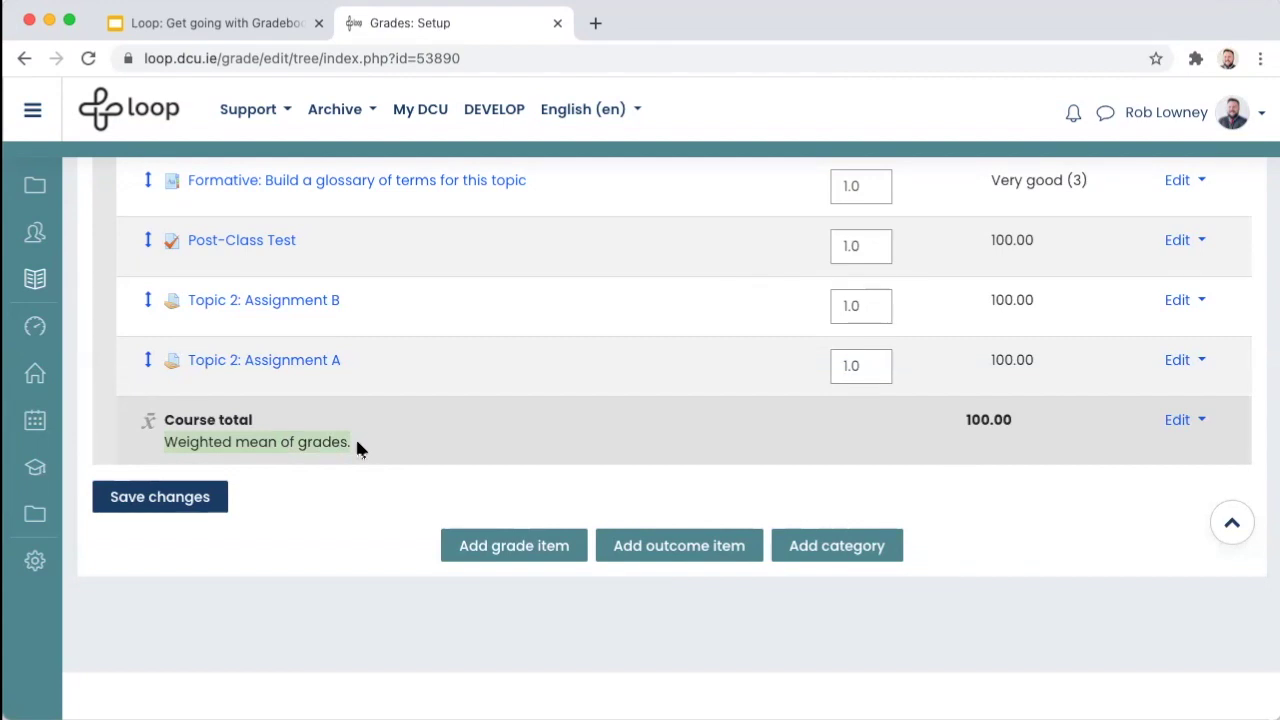
Set the weights of Zoom Classroom and the Literacy Lightbulb Knowledge Check to 0.0.
scroll(357, 446, "up", 5)
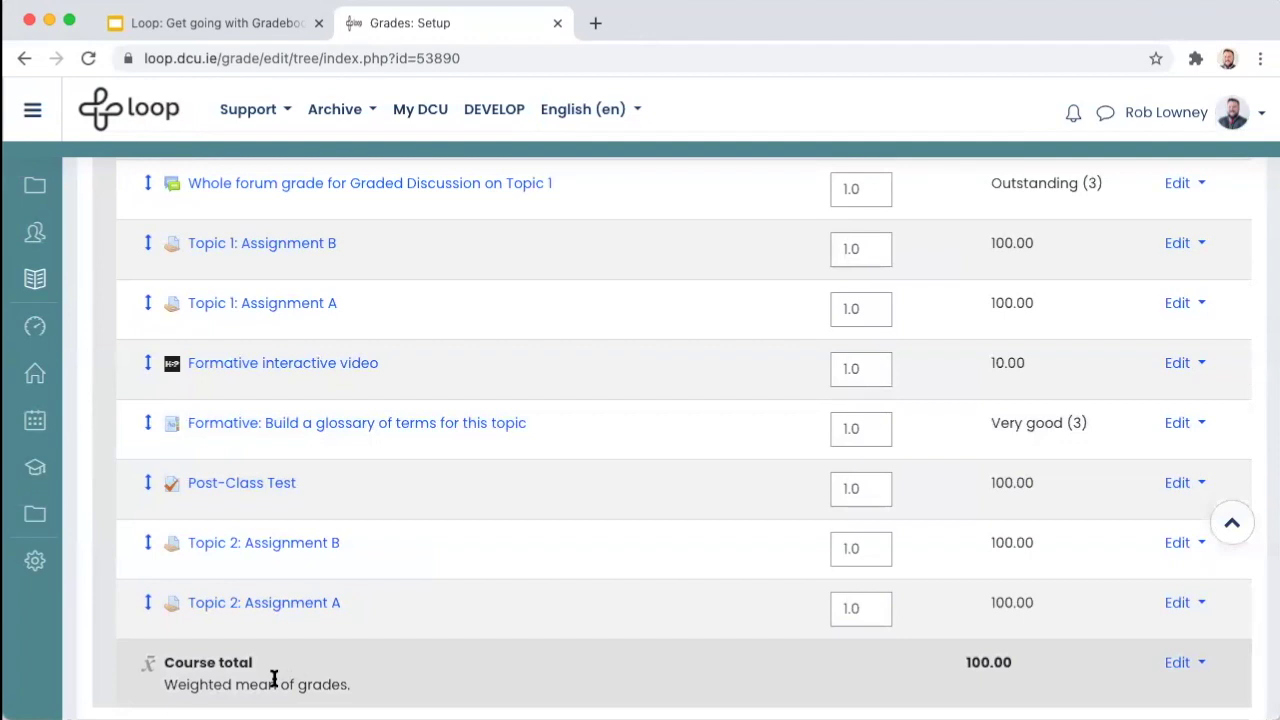
scroll(274, 680, "up", 4)
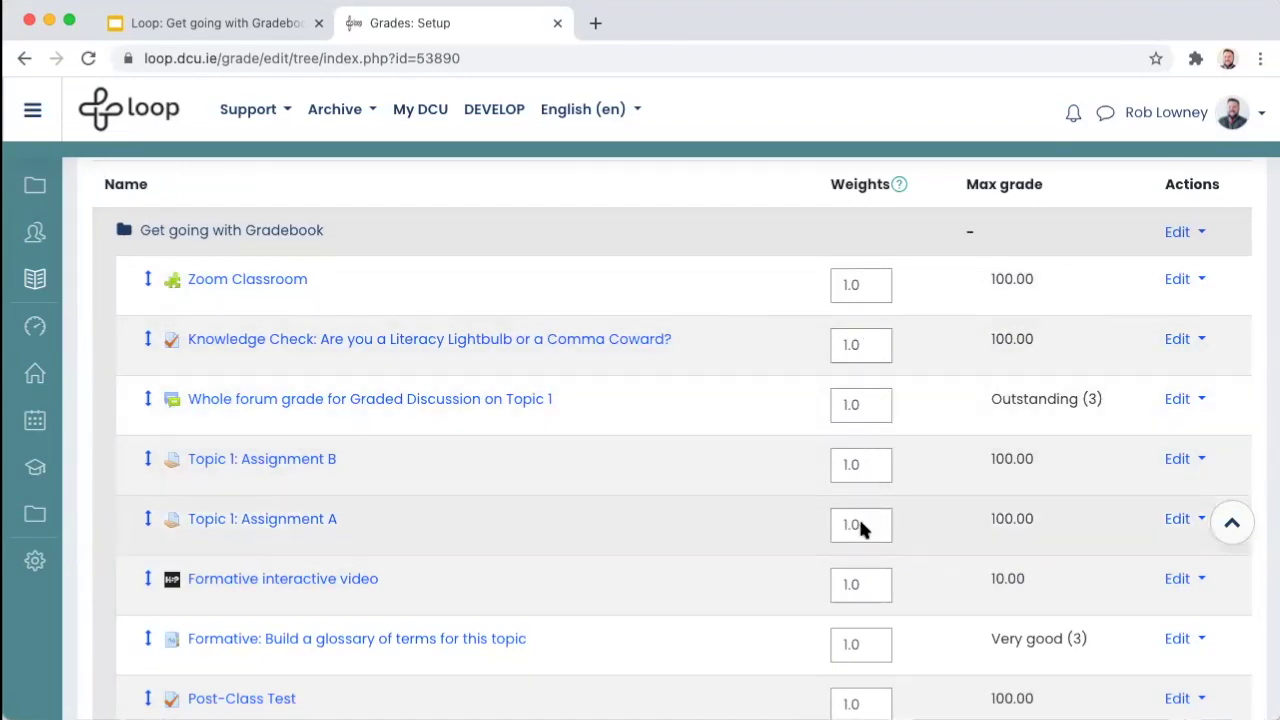
scroll(860, 596, "down", 1)
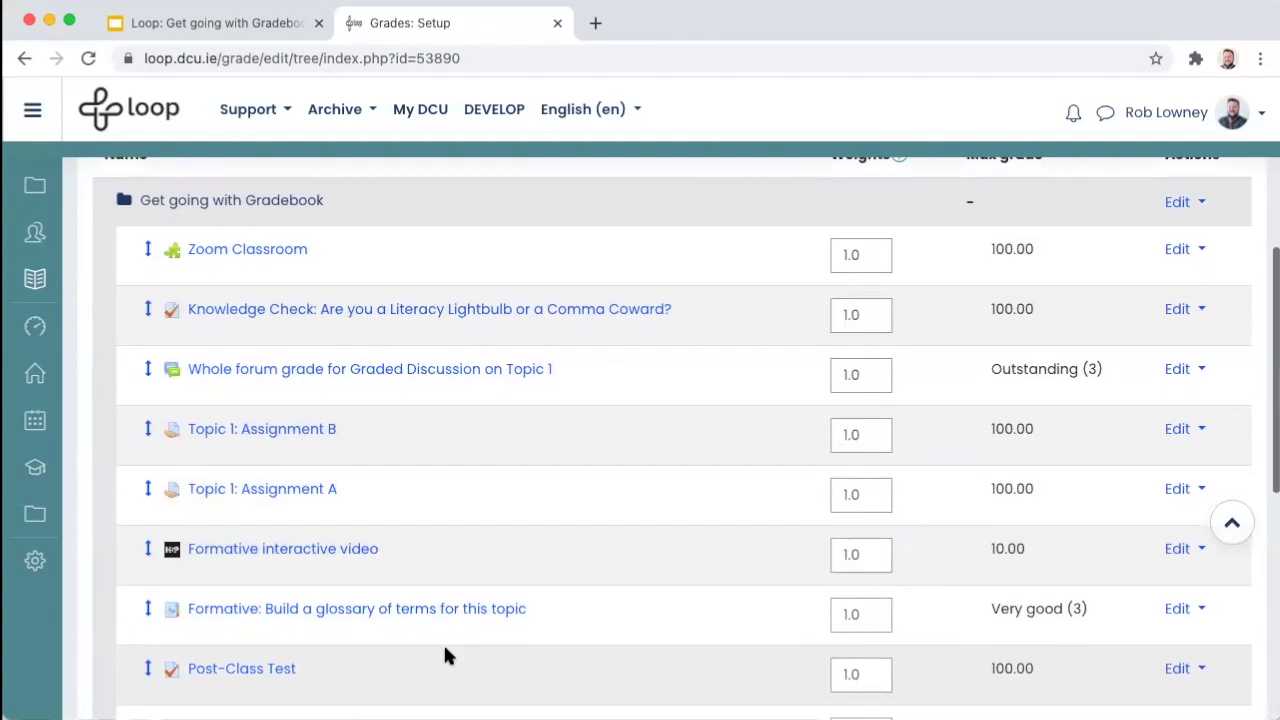
scroll(447, 655, "down", 2)
scroll(447, 655, "up", 2)
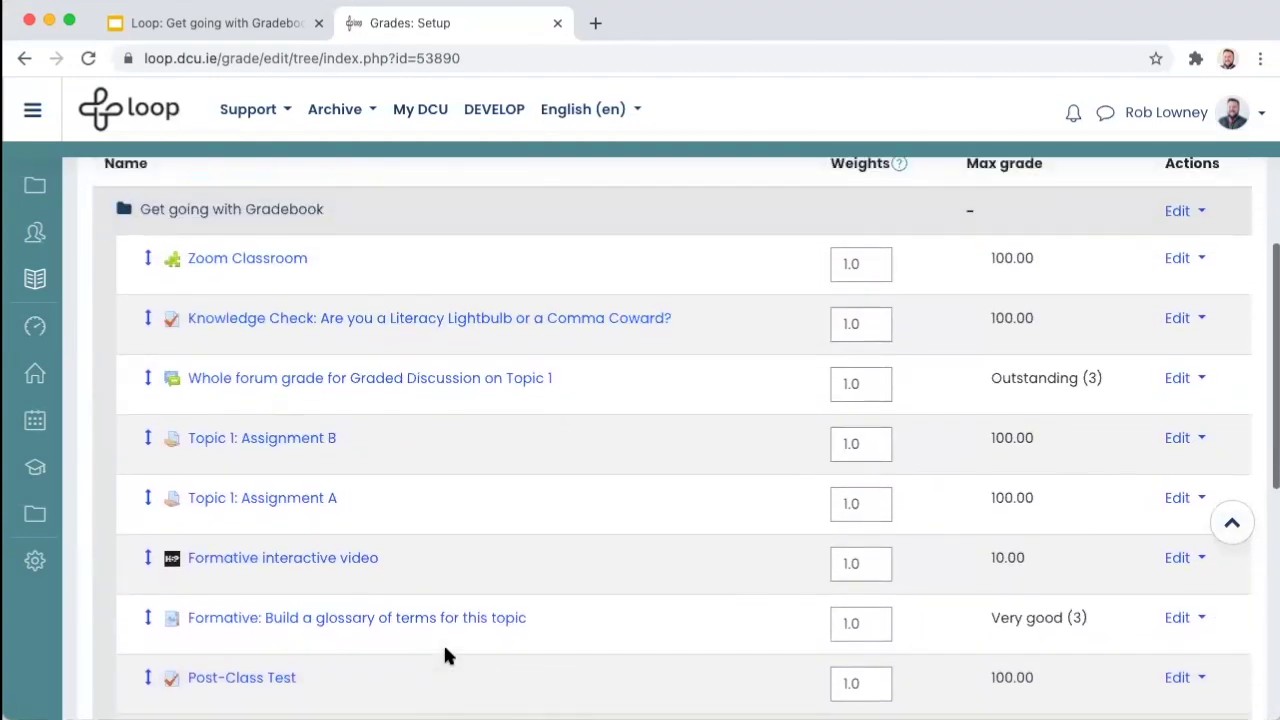
scroll(446, 655, "up", 5)
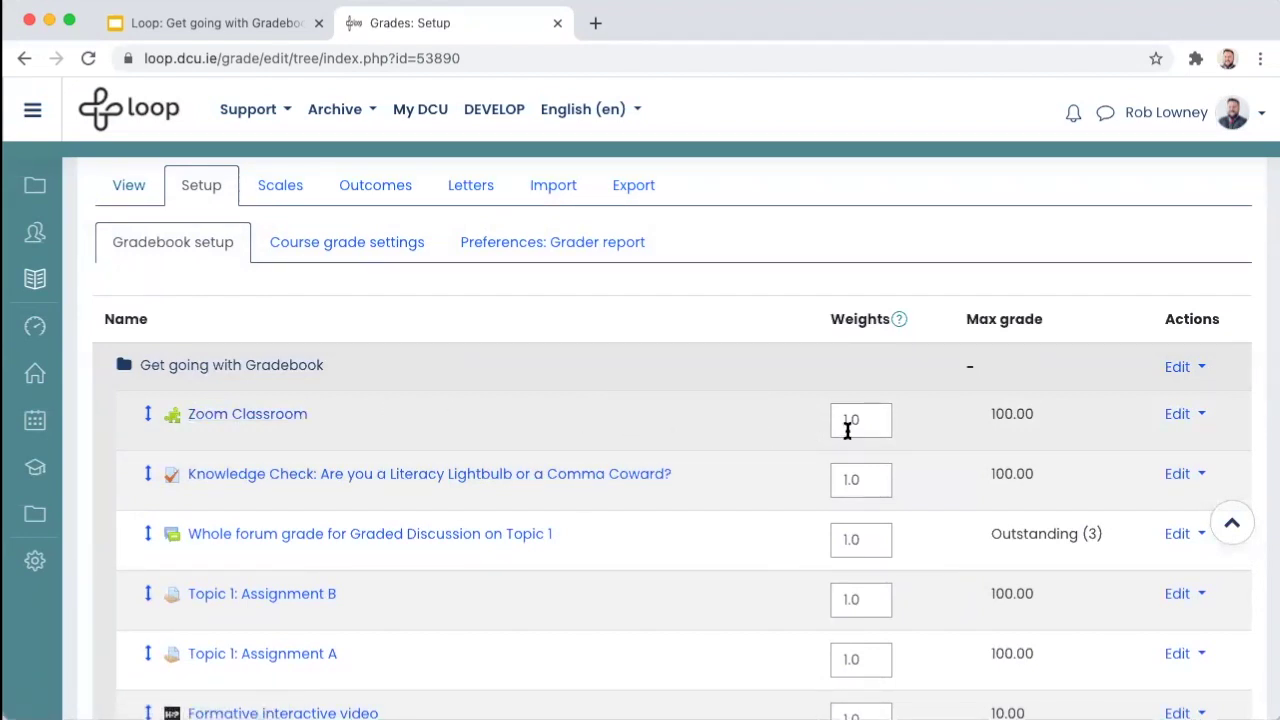
left_click_drag(869, 424, 809, 418)
type("0.0")
scroll(950, 400, "down", 3)
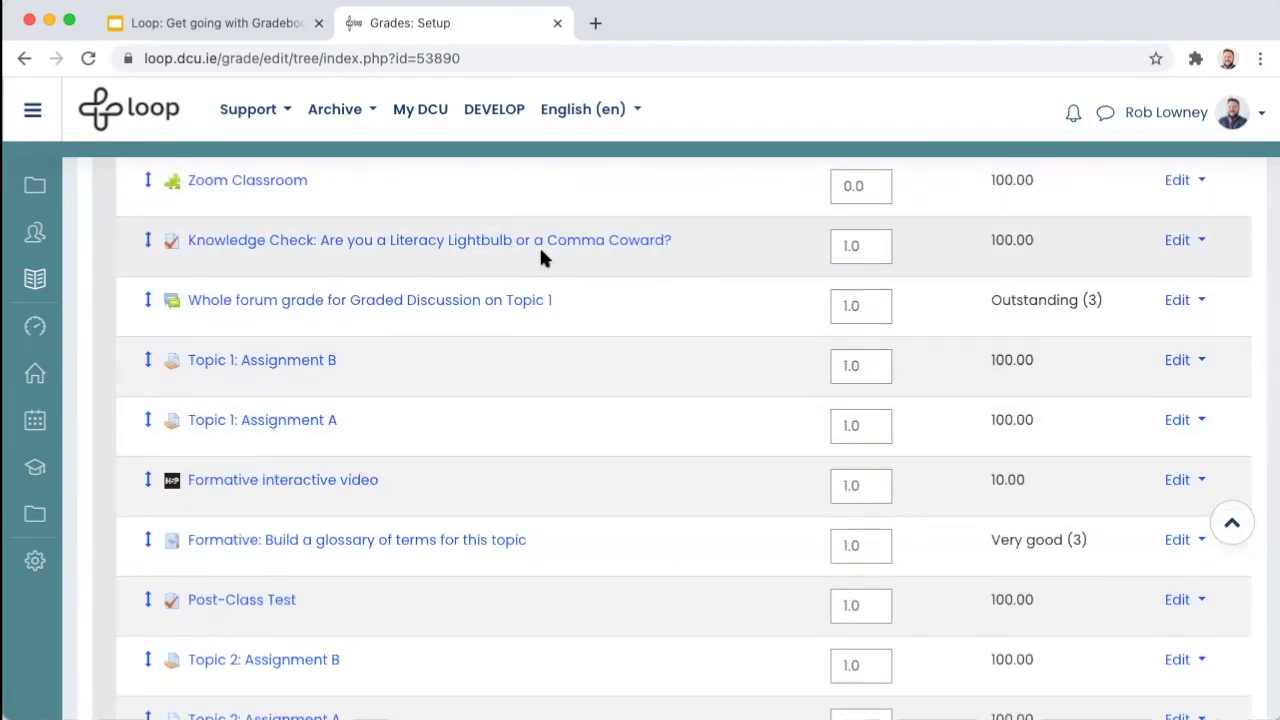
double_click(866, 246)
key("BackSpace")
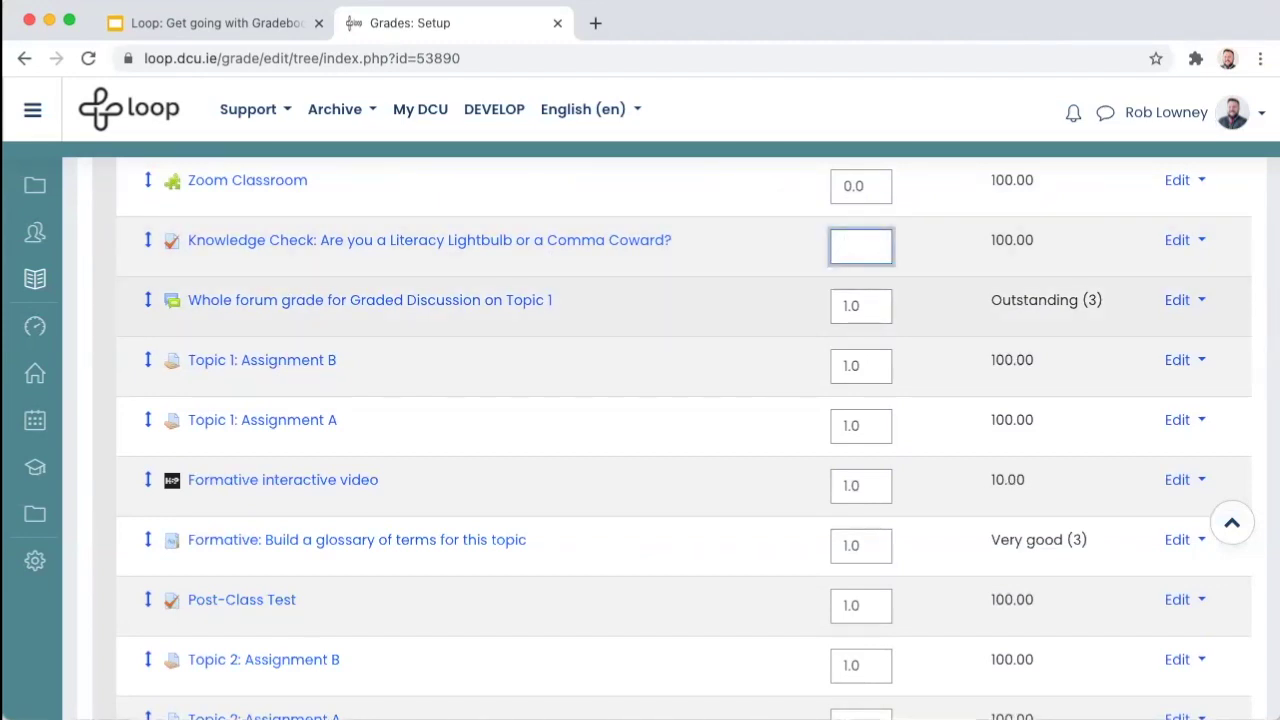
type("0.0")
Set the weight of the whole forum grade for Graded Discussion on Topic 1 to 0.1.
scroll(315, 235, "down", 2)
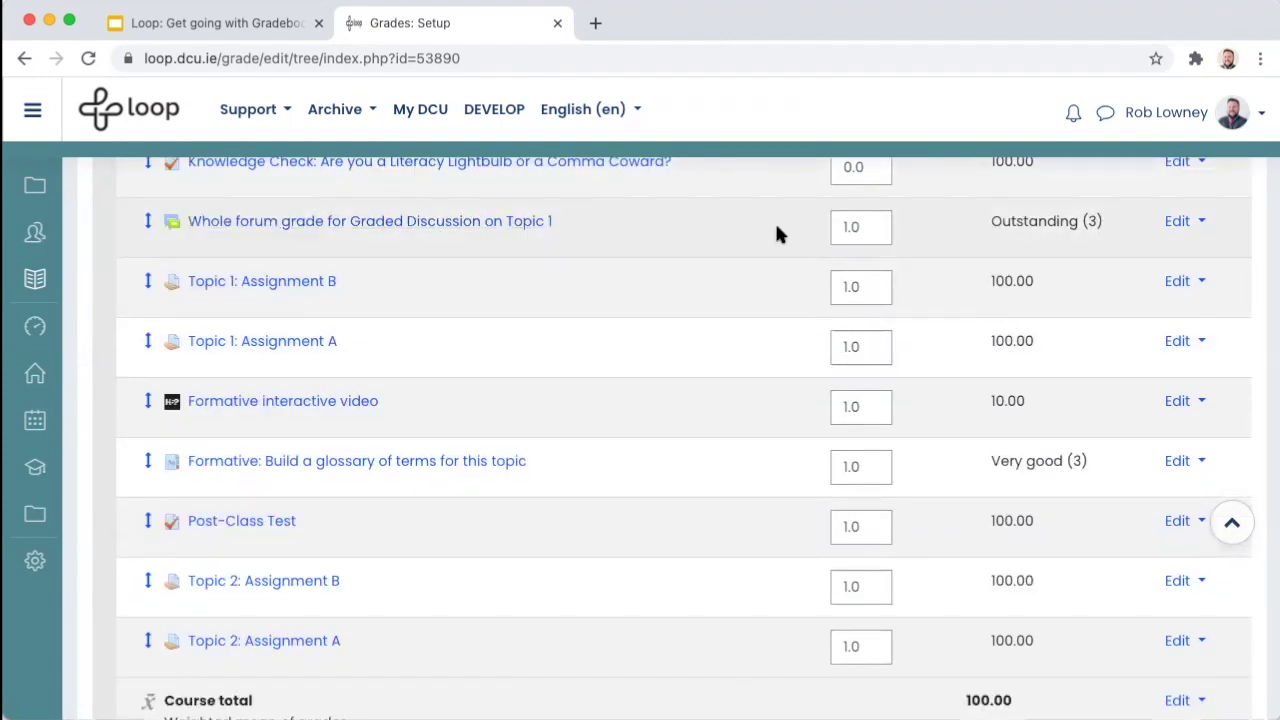
left_click_drag(868, 228, 826, 231)
scroll(825, 232, "up", 1)
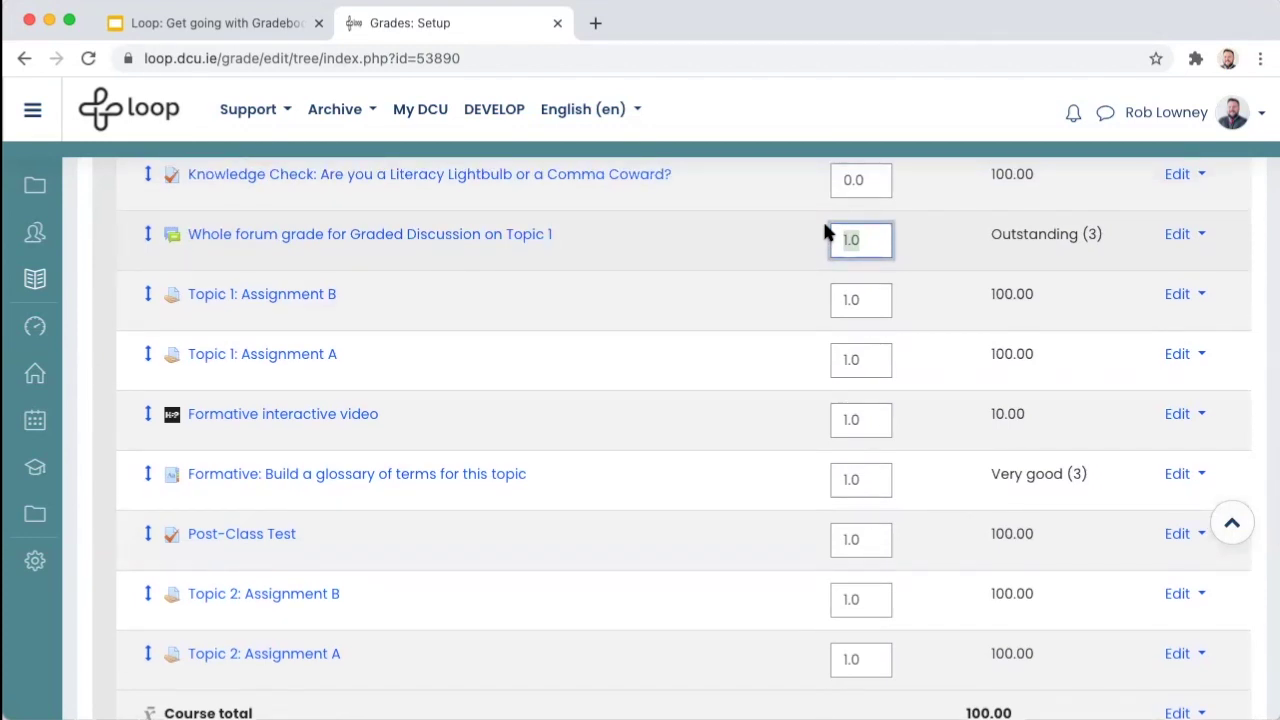
type("0.1")
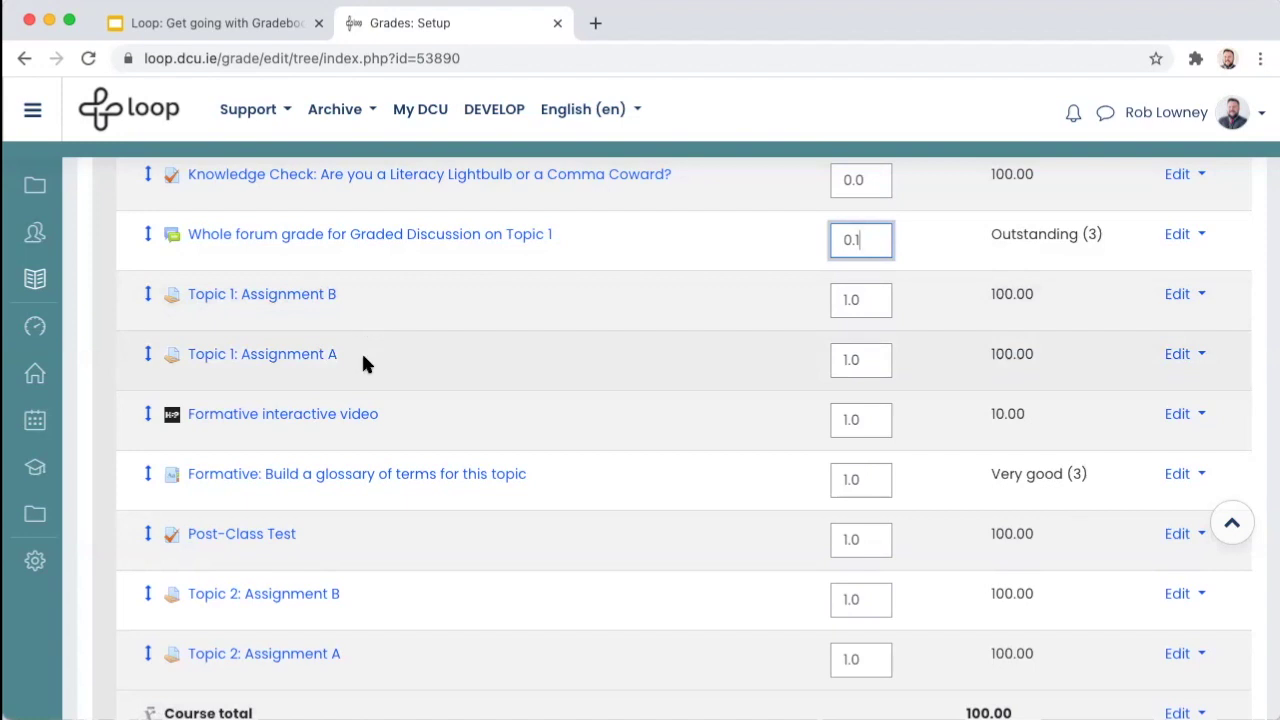
Set the weights of Topic 1: Assignment B and Topic 1: Assignment A to 0.2 each.
left_click(877, 294)
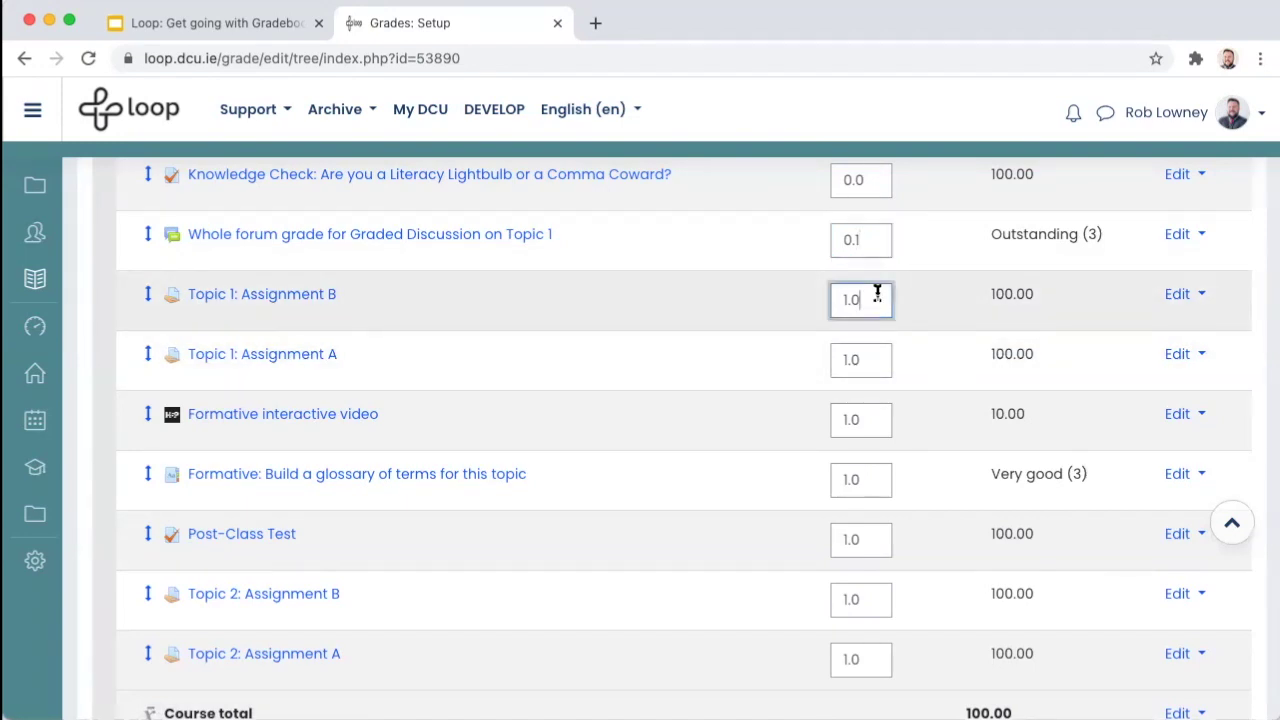
left_click_drag(877, 294, 771, 294)
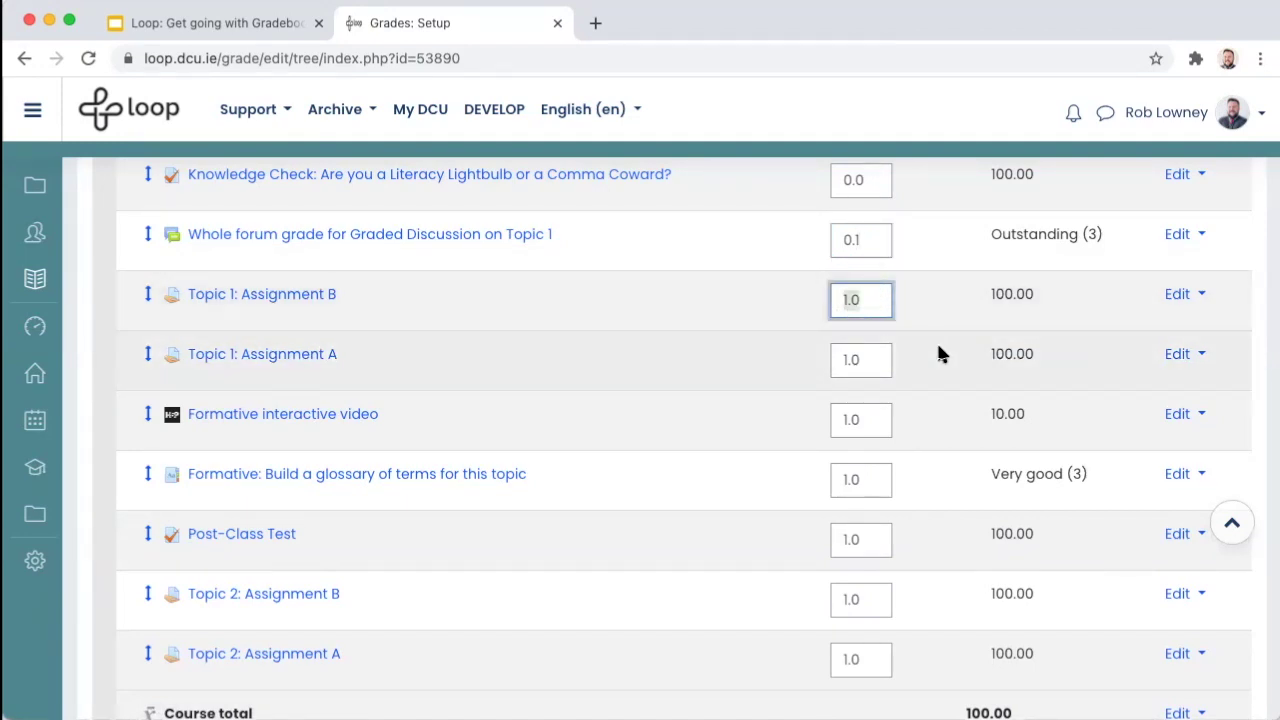
type("0.2")
left_click(869, 358)
left_click_drag(869, 354, 801, 358)
type("0.")
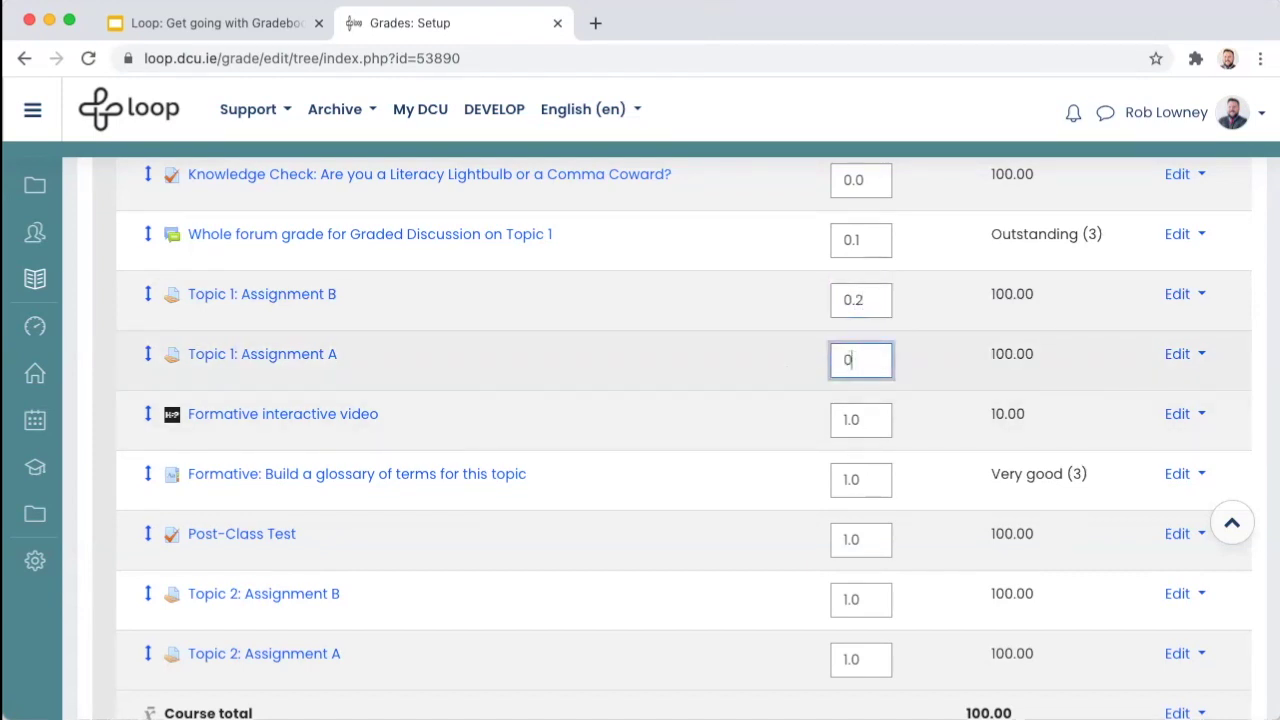
type("2")
Set the weights of the Formative interactive video and the Formative glossary activity to 0.0.
scroll(877, 463, "up", 2)
scroll(877, 463, "down", 5)
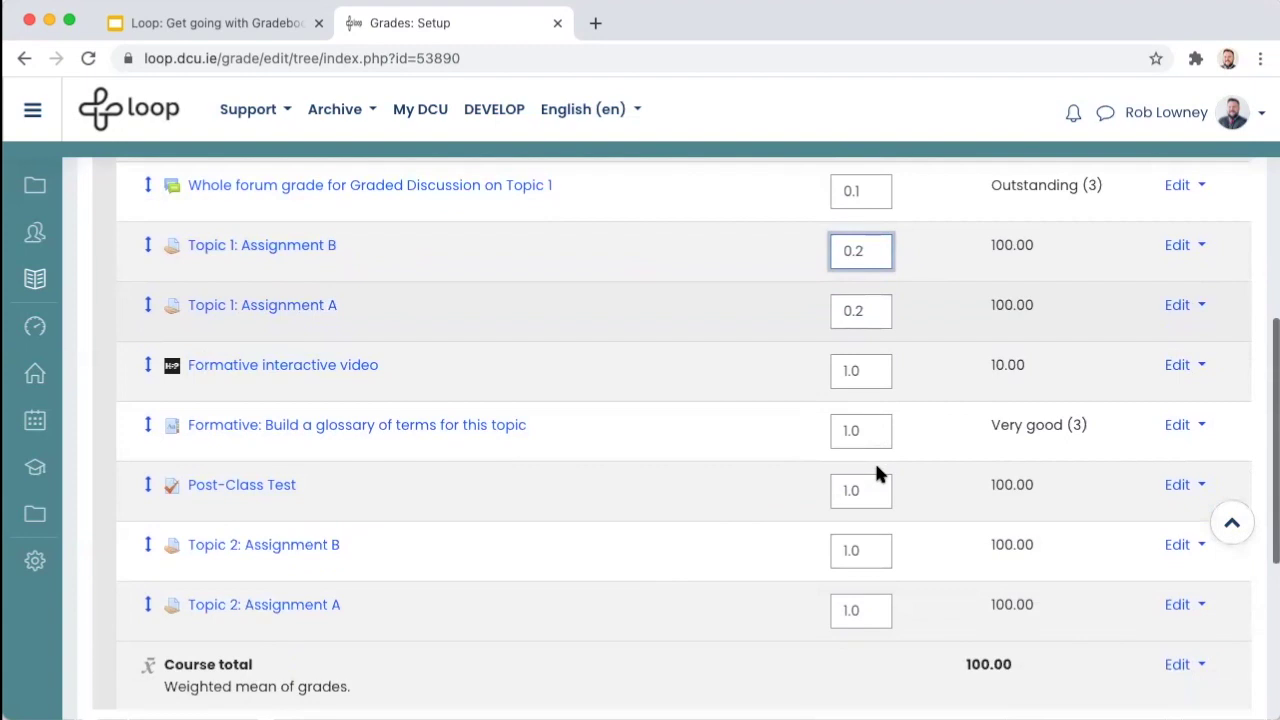
scroll(877, 465, "down", 1)
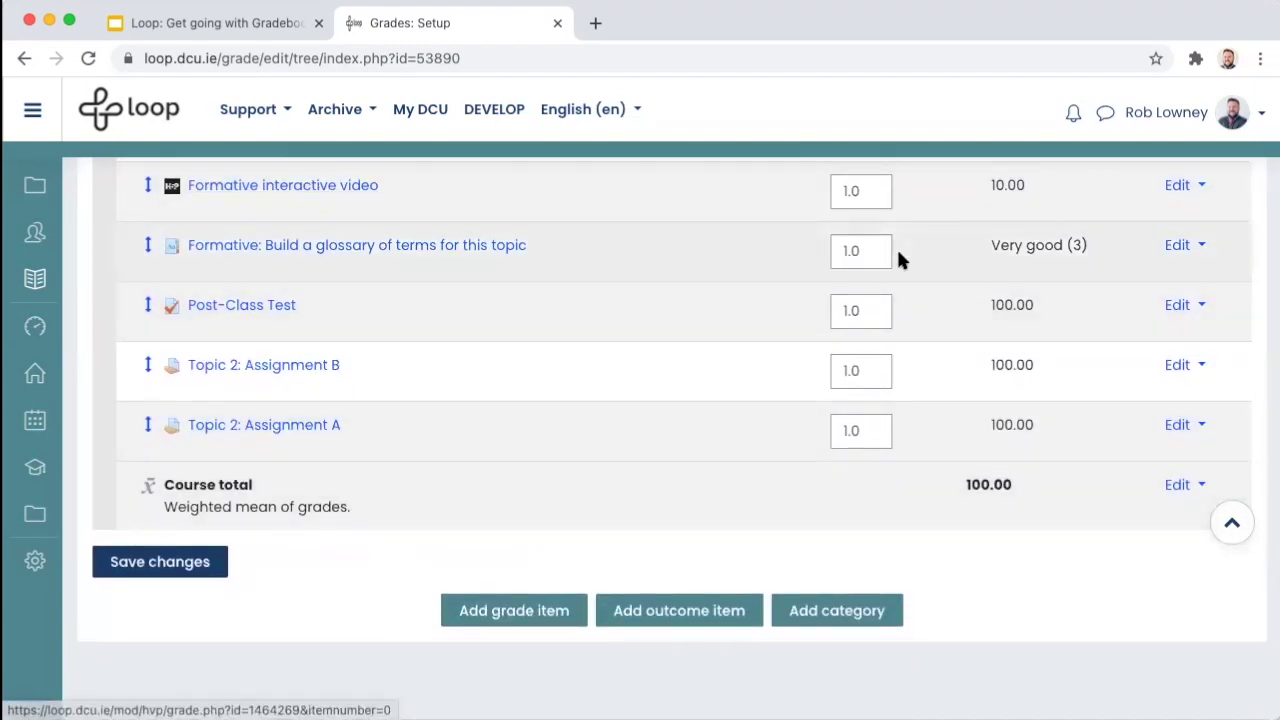
left_click_drag(866, 191, 834, 192)
type("0.0")
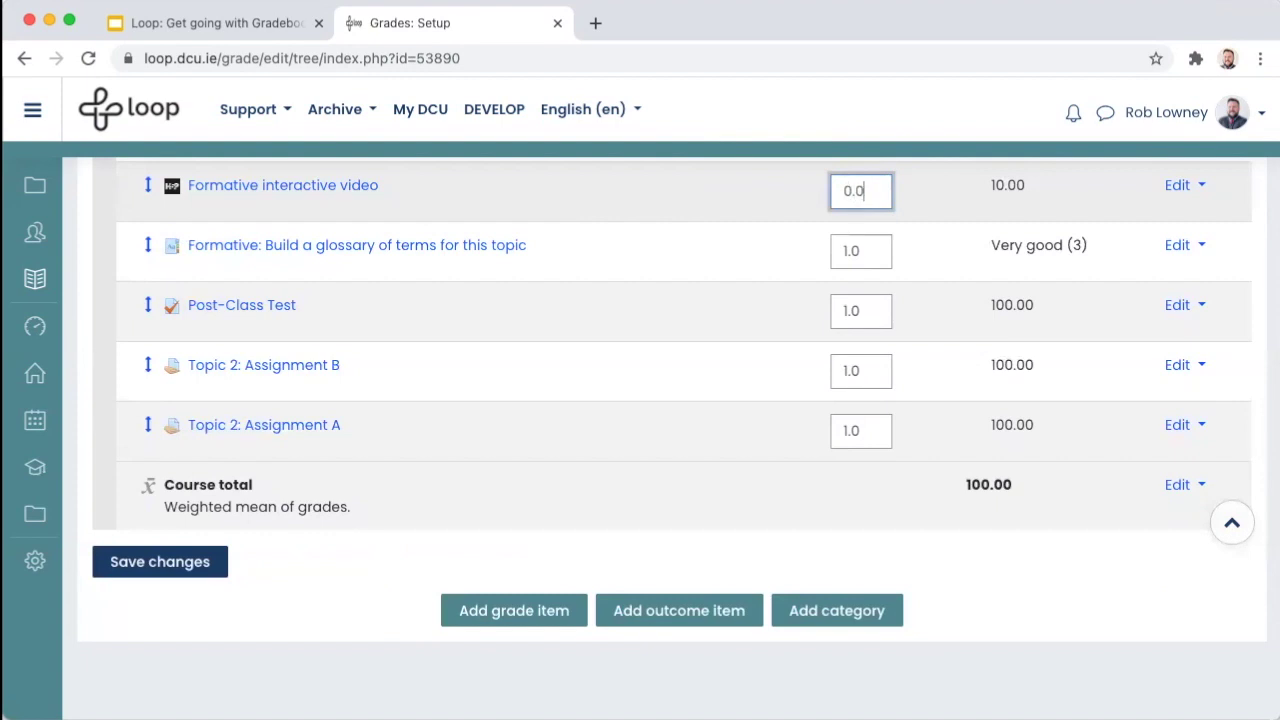
left_click(782, 265)
left_click_drag(877, 254, 802, 244)
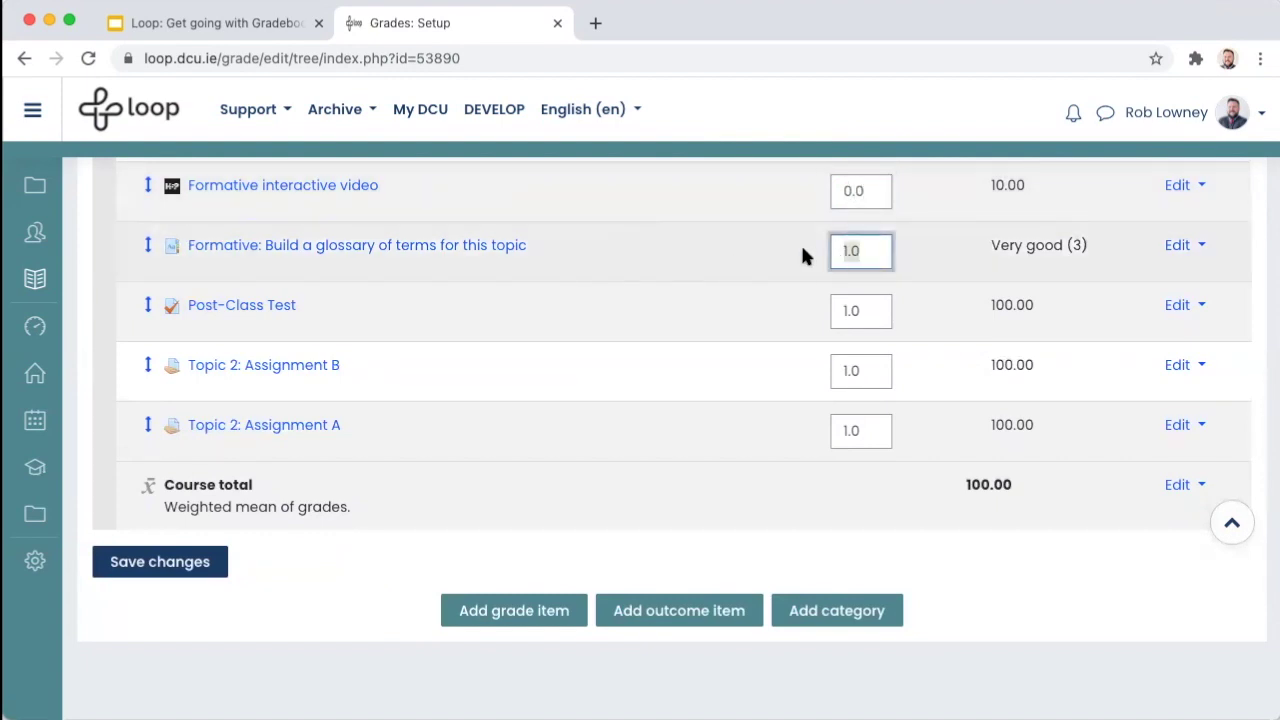
type("0.0")
left_click(327, 308)
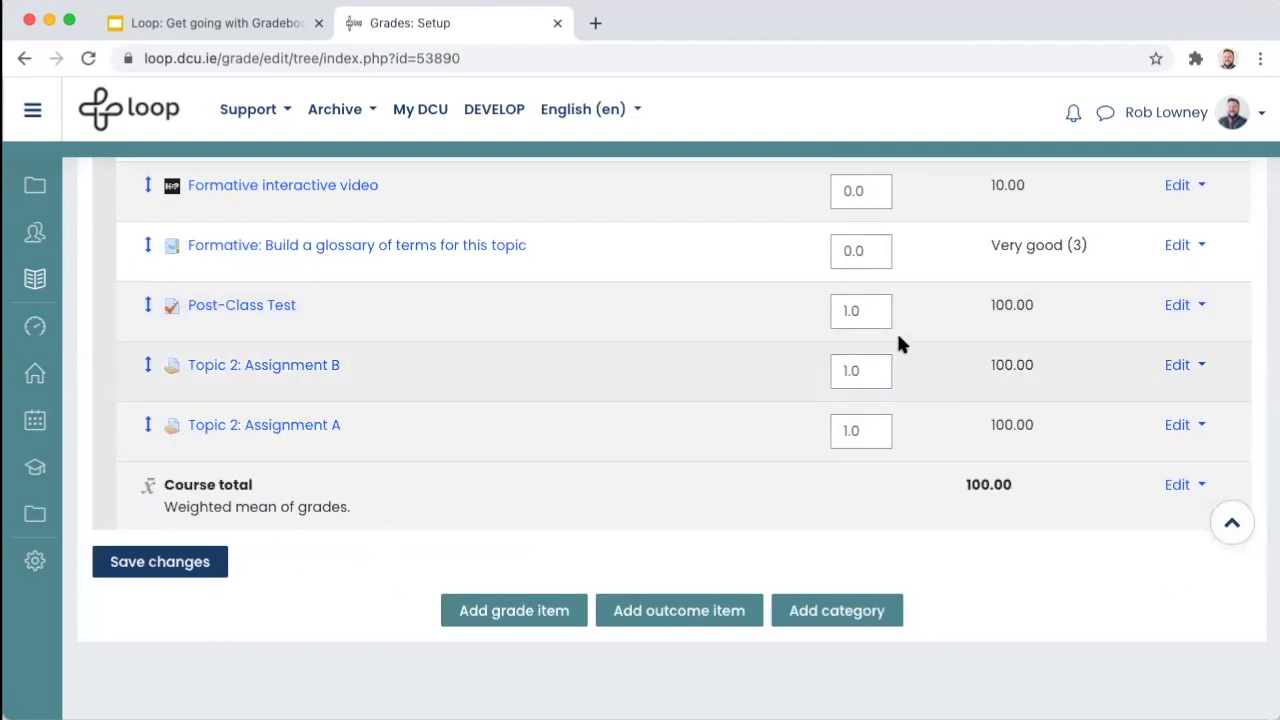
Set the weight of the Post-Class Test to 0.1 and of Topic 2: Assignment B and Assignment A to 0.2 each.
left_click_drag(875, 310, 828, 308)
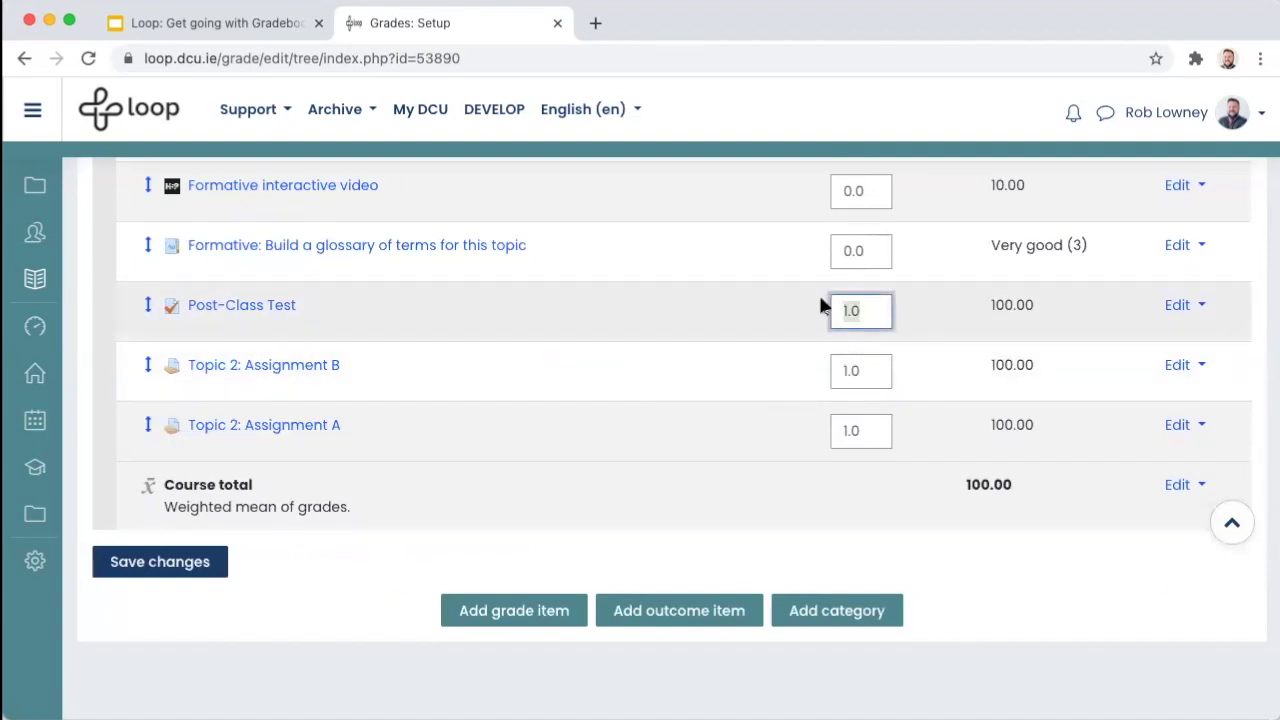
type("0.1")
double_click(863, 368)
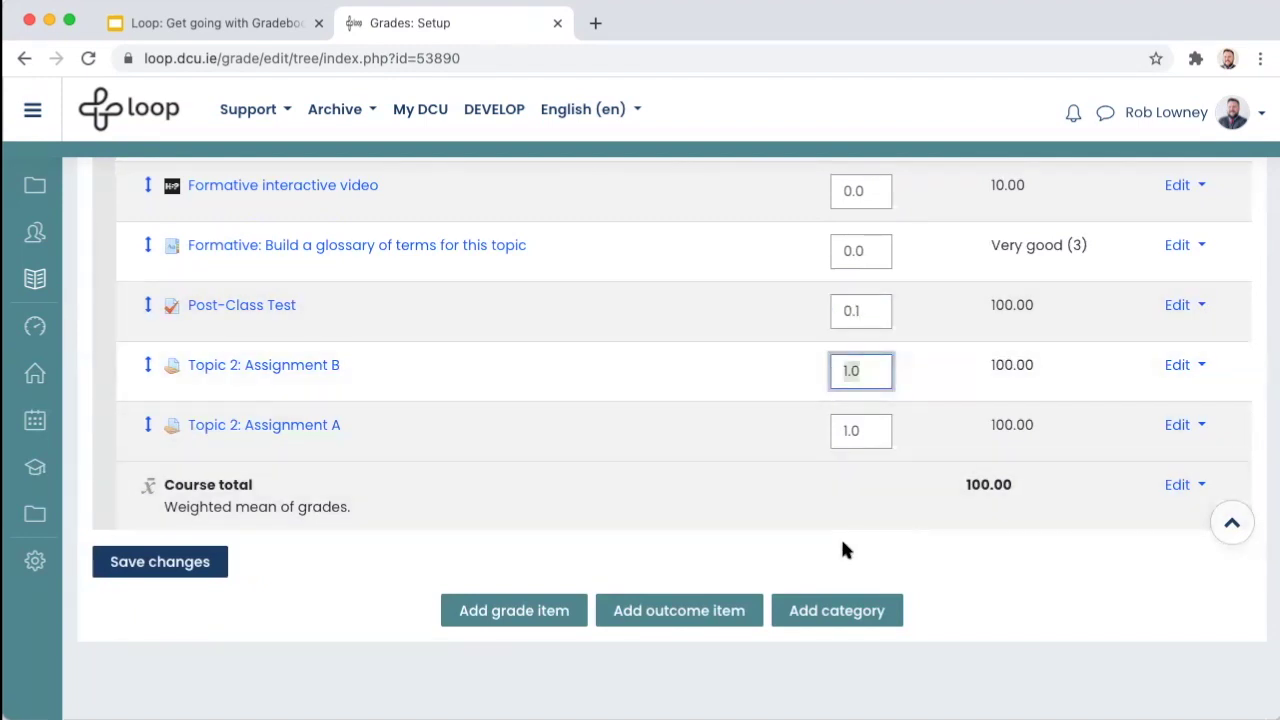
type("0.2")
double_click(880, 430)
type("0")
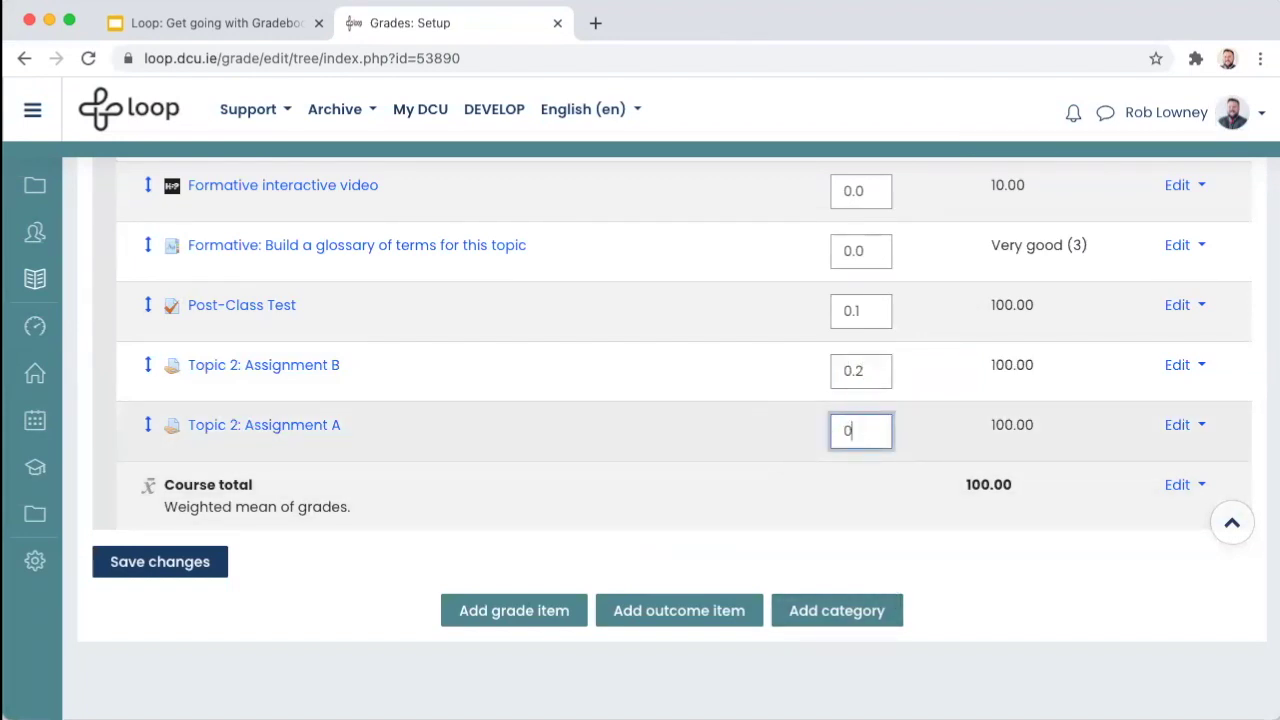
type(".2")
left_click(960, 560)
Save the changed grade item weights and review the saved list down to the Course total.
scroll(960, 560, "up", 3)
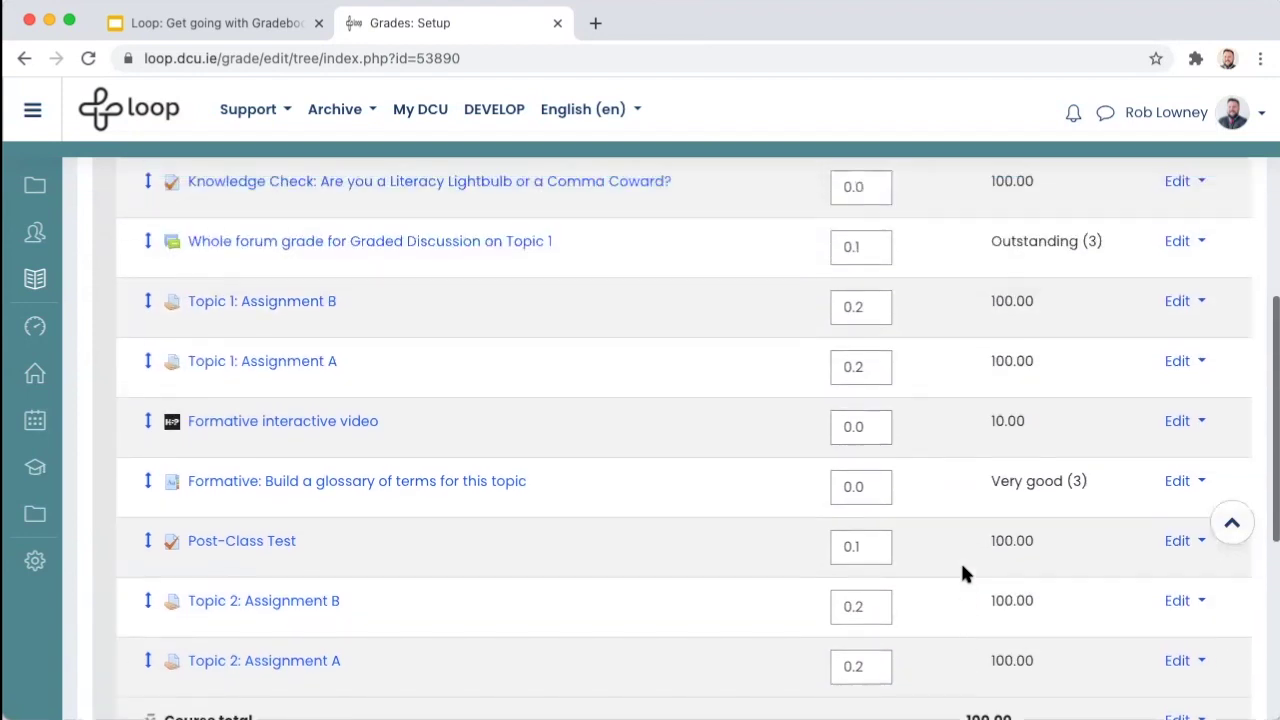
scroll(963, 572, "up", 1)
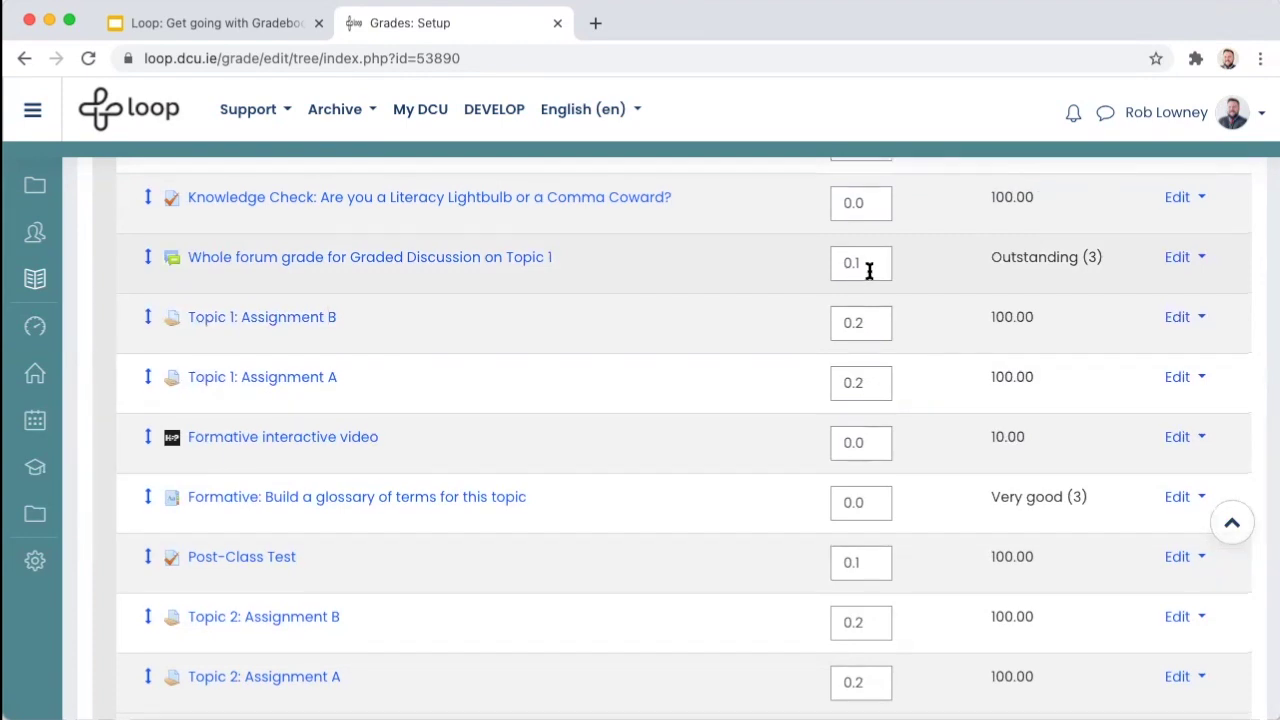
scroll(869, 270, "up", 1)
scroll(869, 272, "down", 3)
scroll(869, 270, "down", 4)
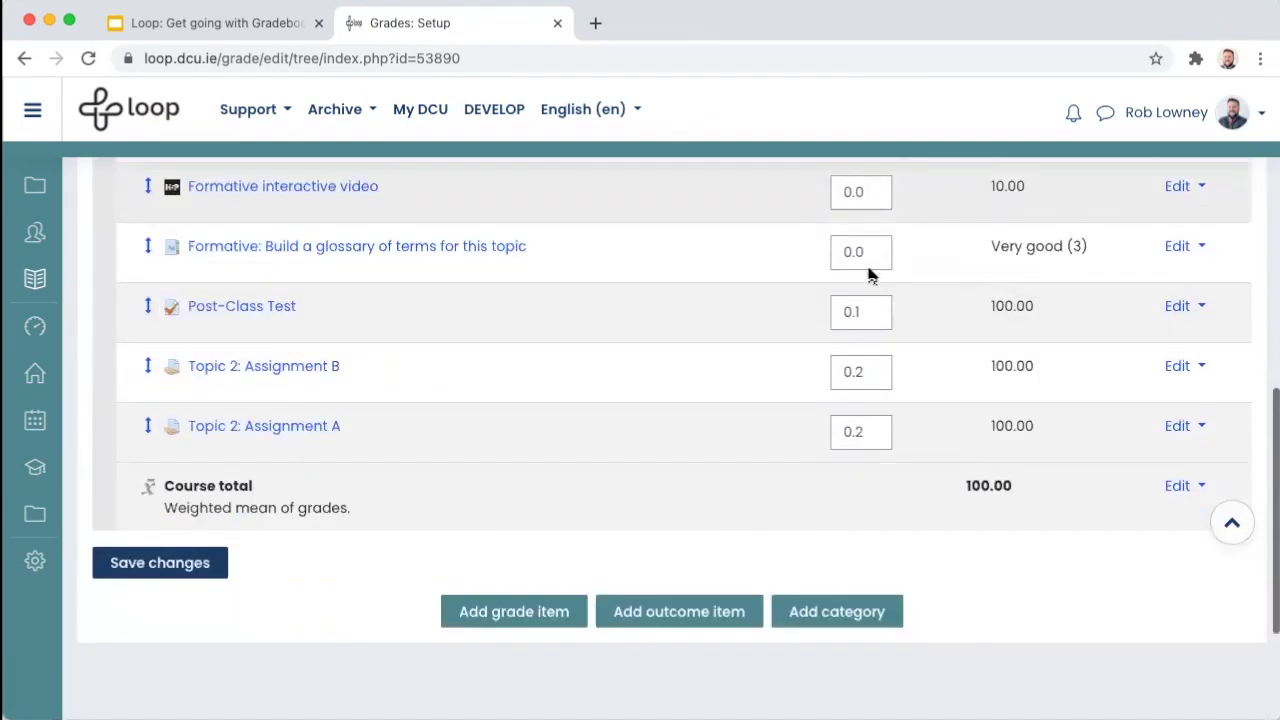
left_click(148, 480)
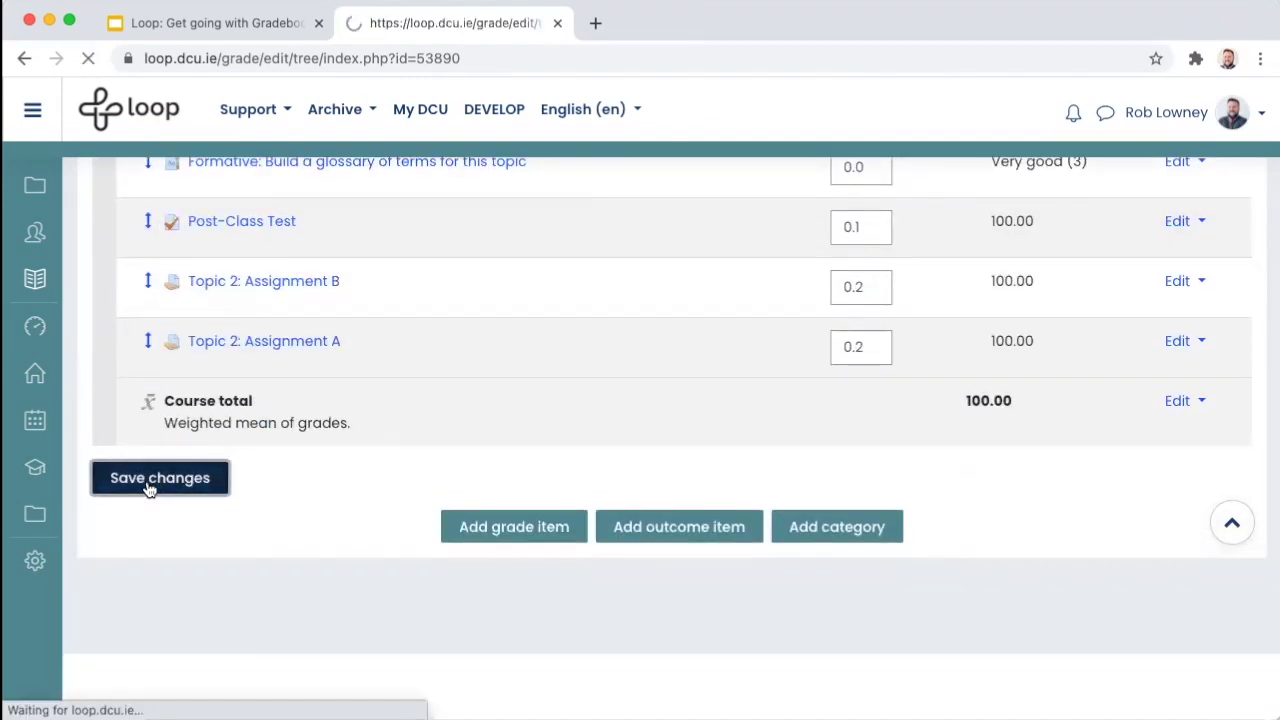
scroll(840, 505, "down", 10)
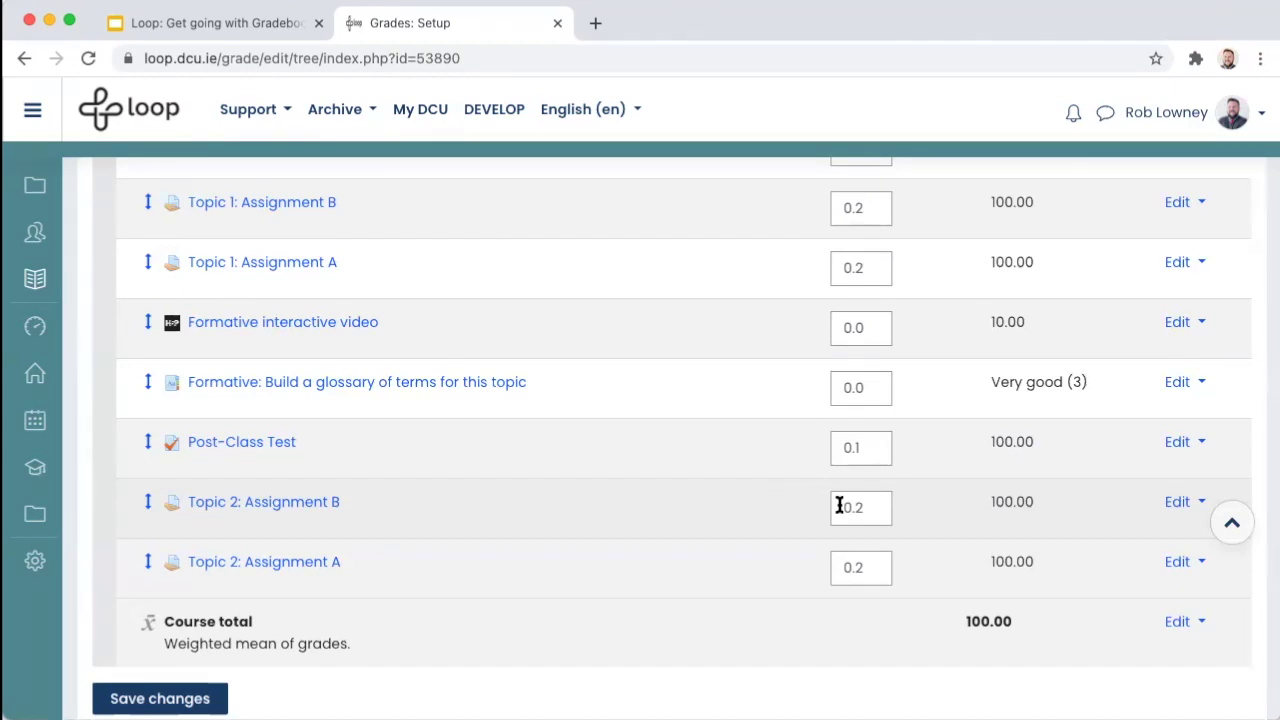
scroll(345, 390, "down", 2)
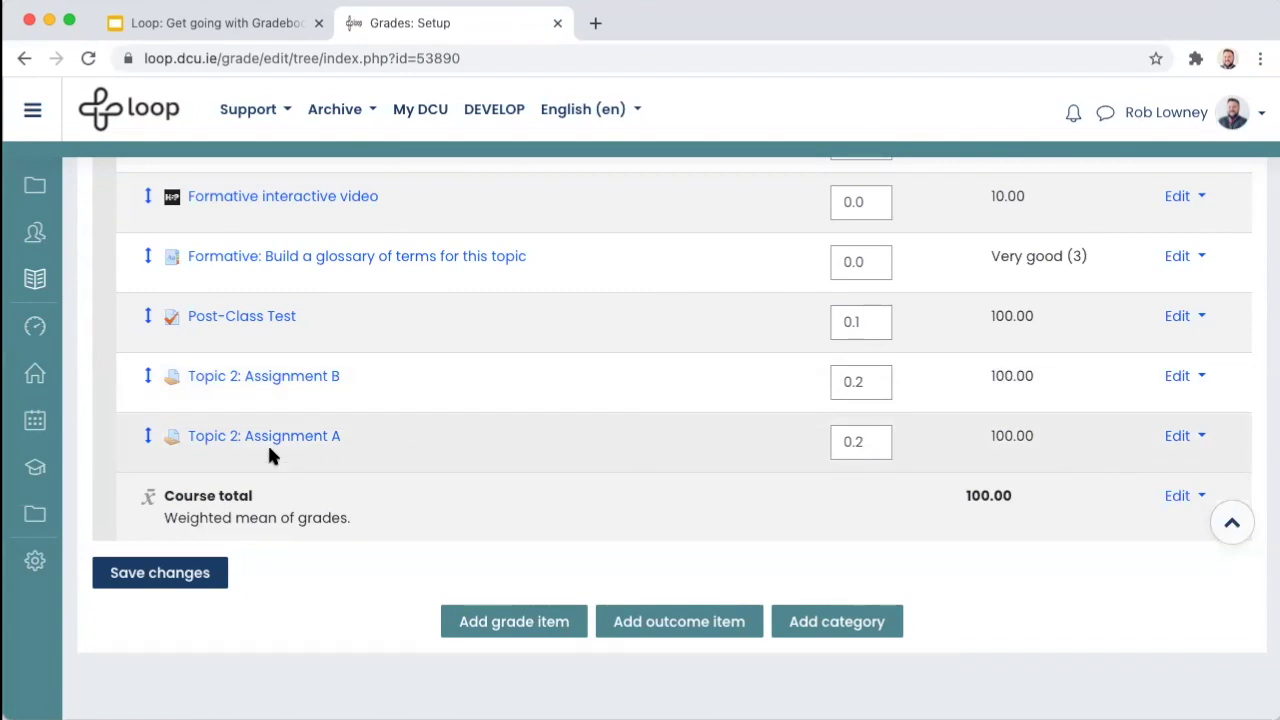
Hide the grade items Topic 2: Assignment A and Topic 2: Assignment B in the Gradebook setup.
left_click(1192, 437)
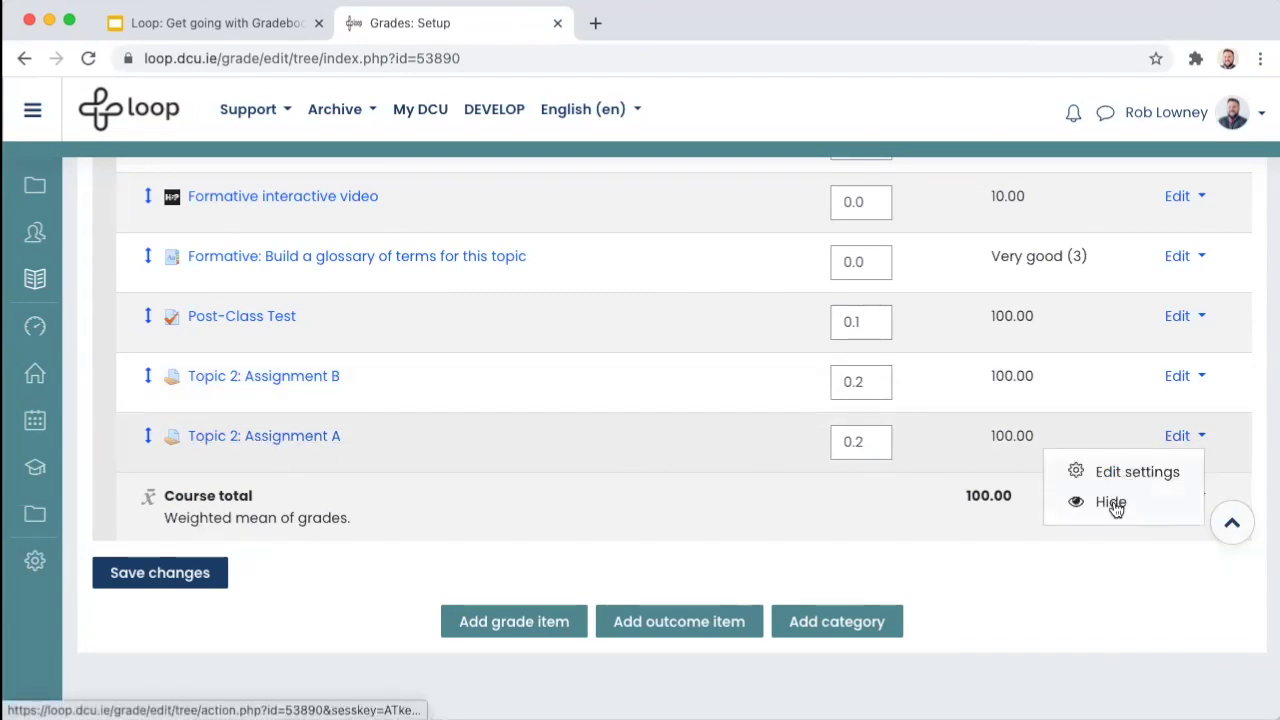
left_click(1112, 503)
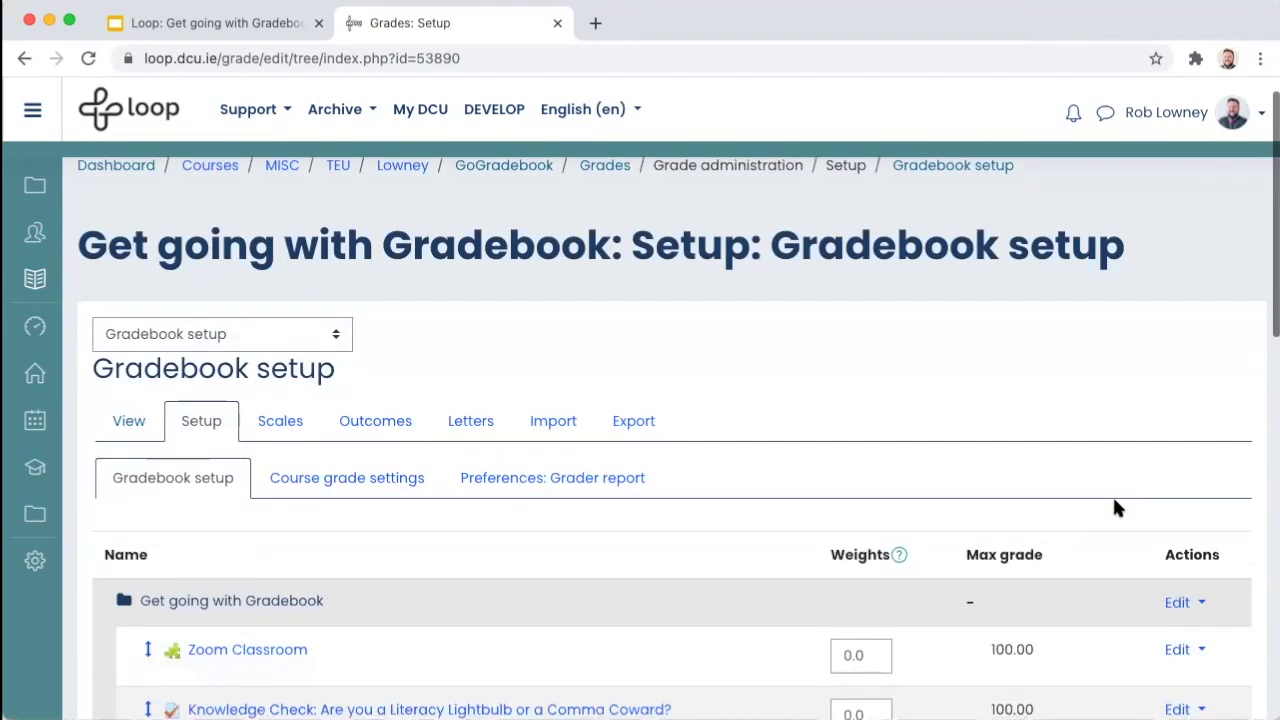
scroll(1112, 494, "down", 8)
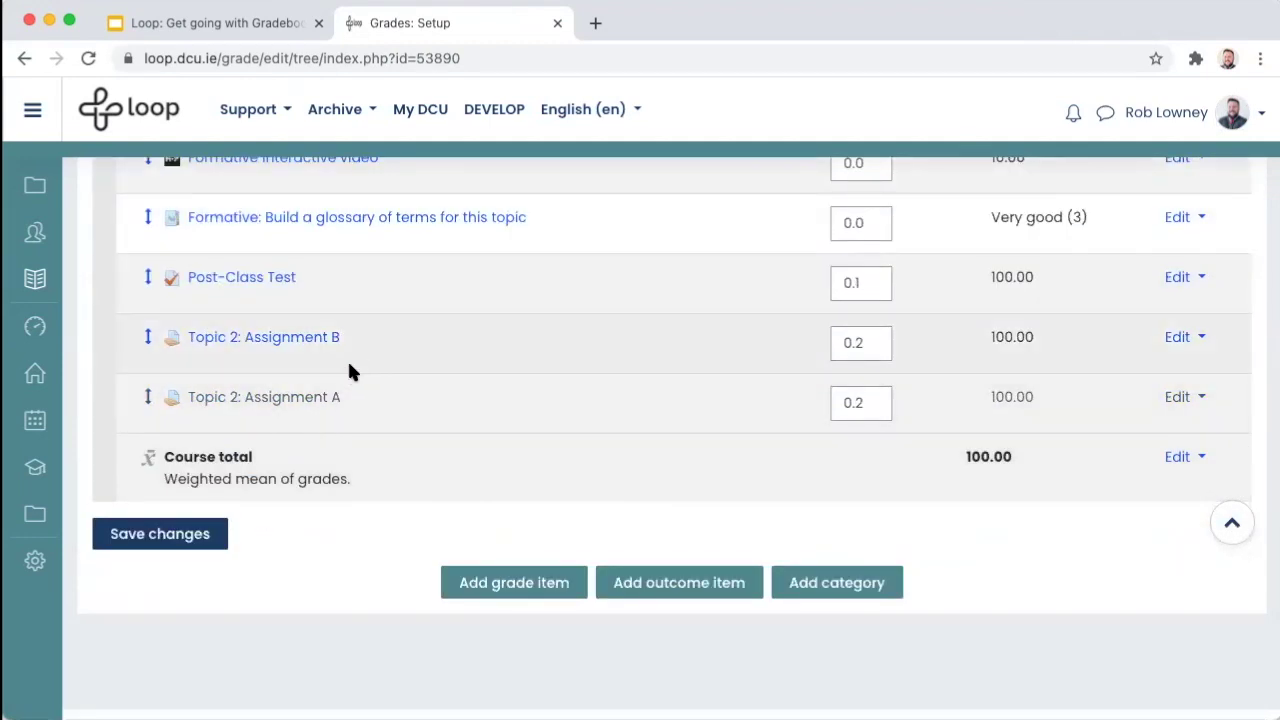
left_click(1178, 340)
left_click(1100, 402)
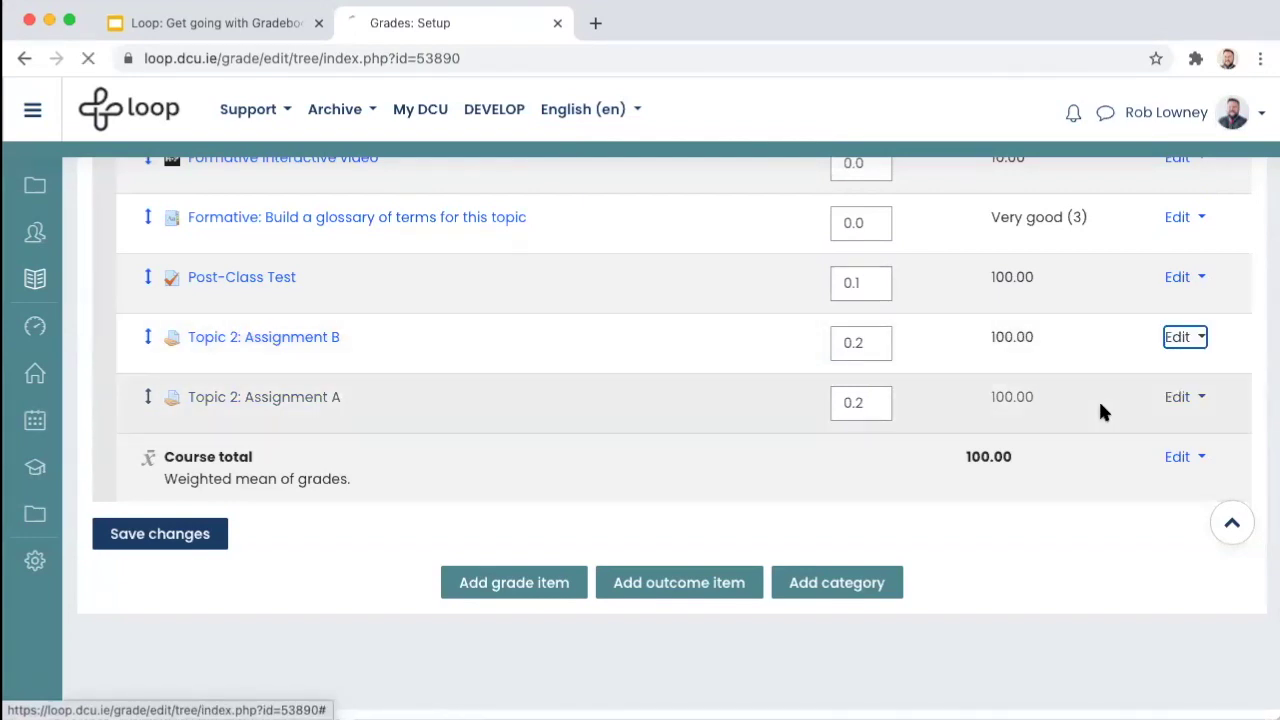
scroll(1100, 406, "down", 6)
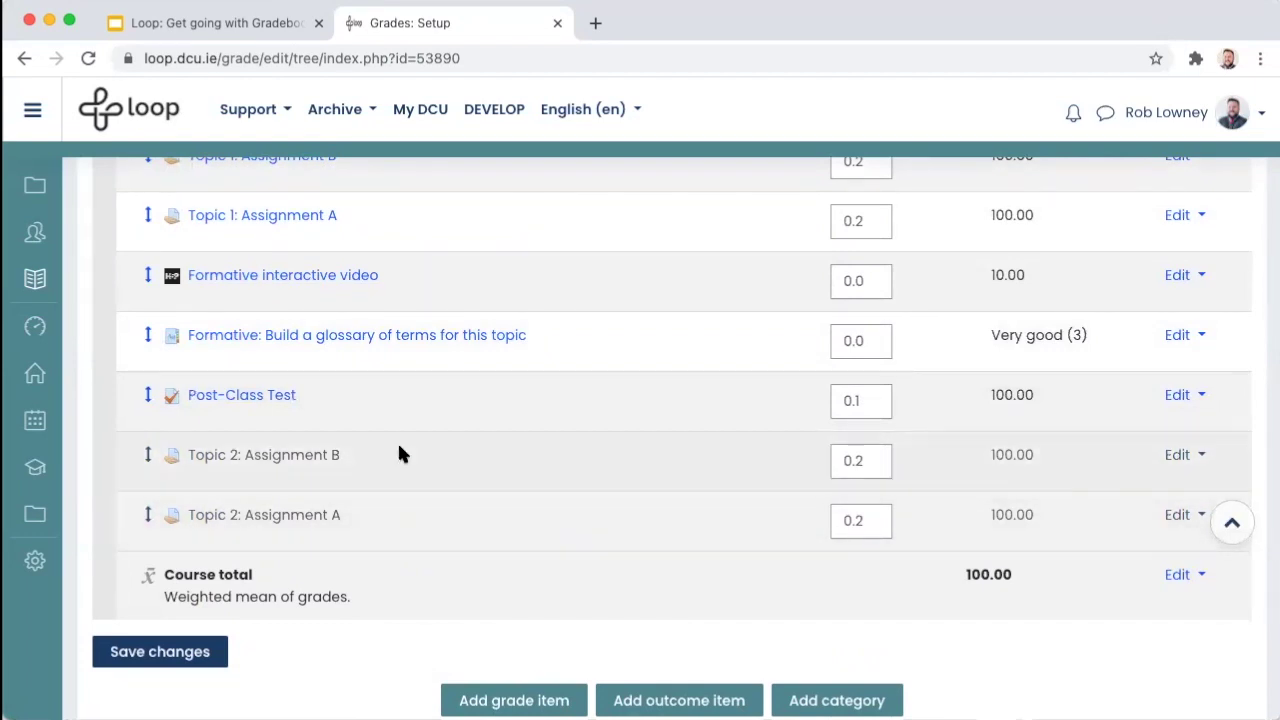
Open the GoGradebook course page and review the activities listed under Module Topic 1 and Module Topic 2.
scroll(398, 455, "up", 3)
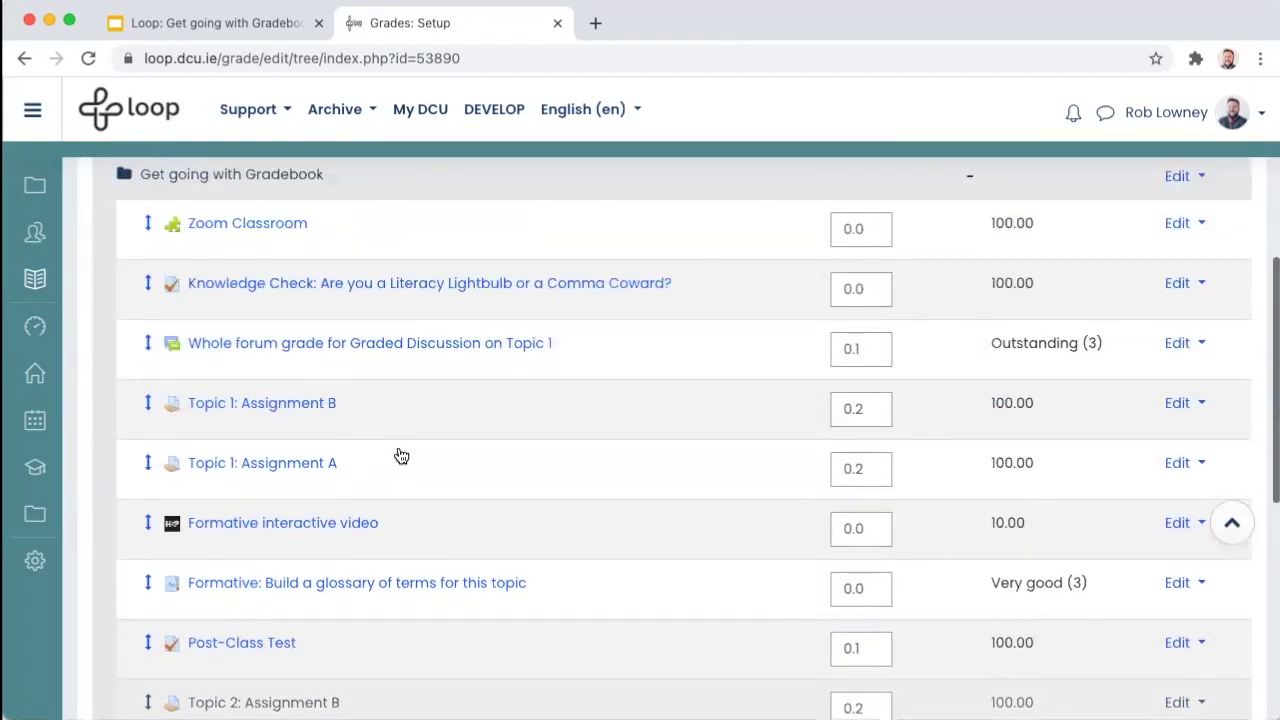
scroll(800, 430, "up", 5)
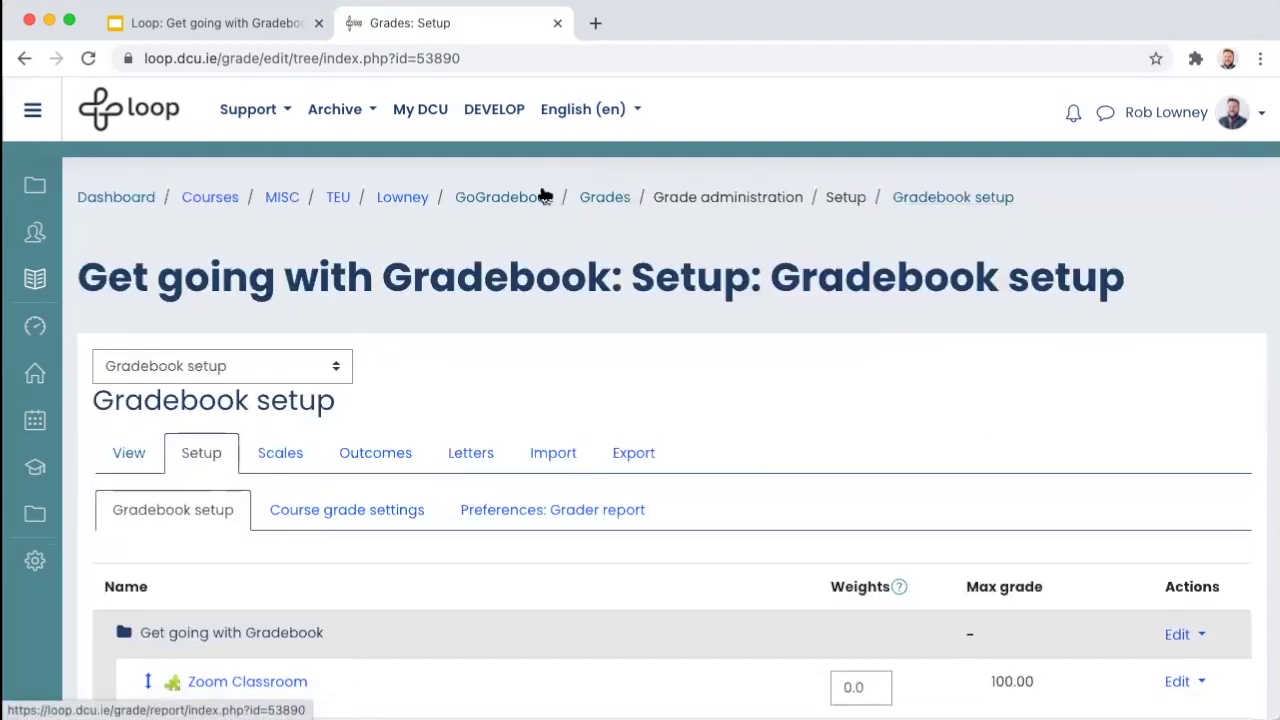
left_click(540, 197)
scroll(958, 538, "down", 5)
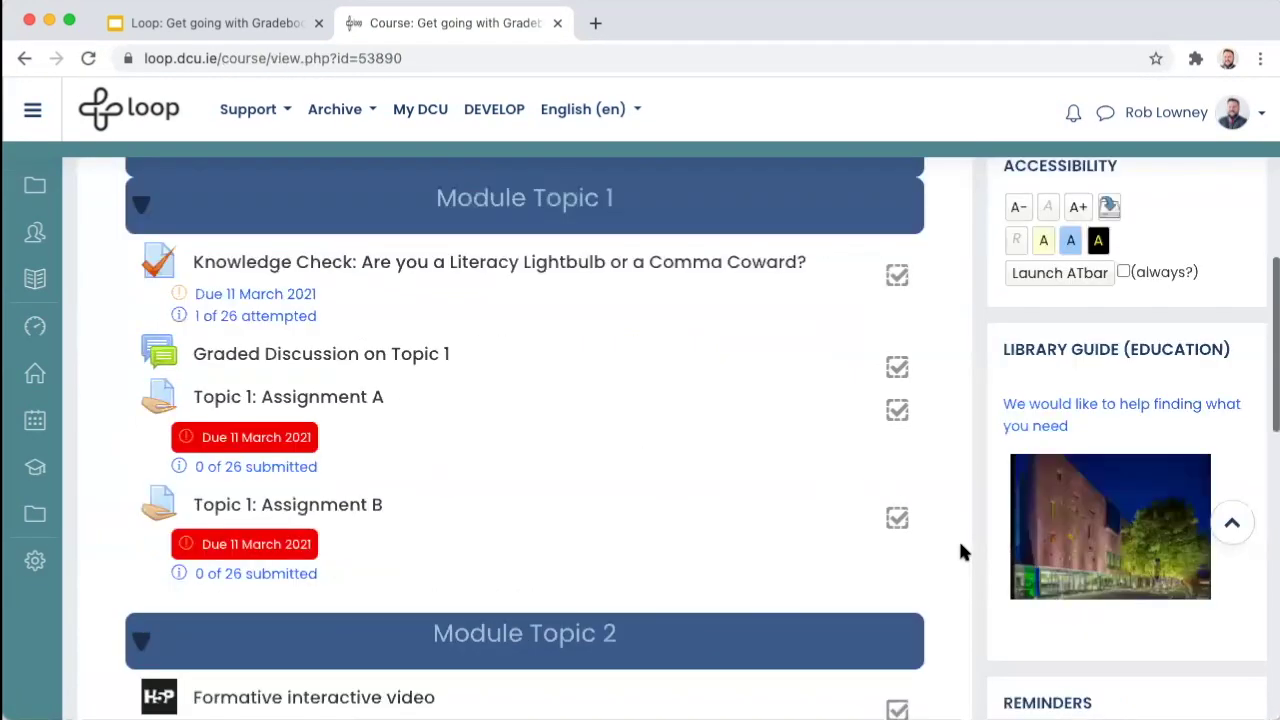
scroll(320, 420, "down", 5)
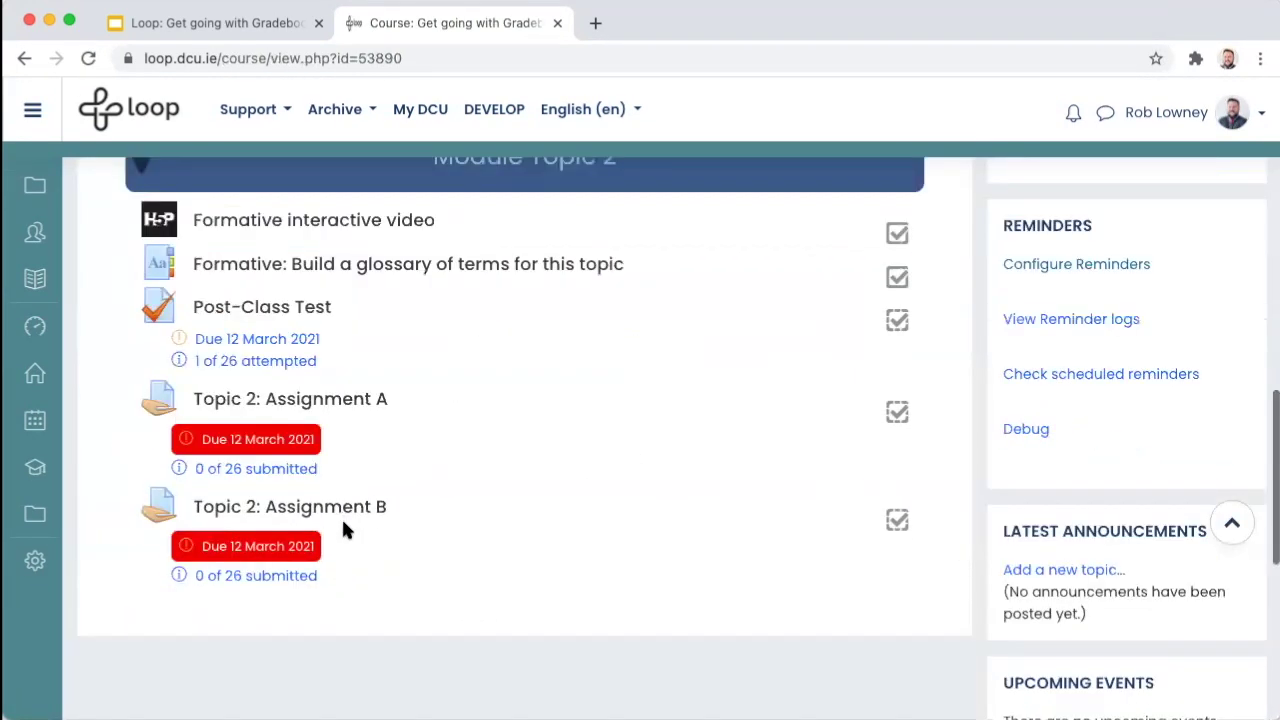
Return to the course's Gradebook setup and review the grade items, their weights and the hidden Topic 2 assignments.
left_click(37, 288)
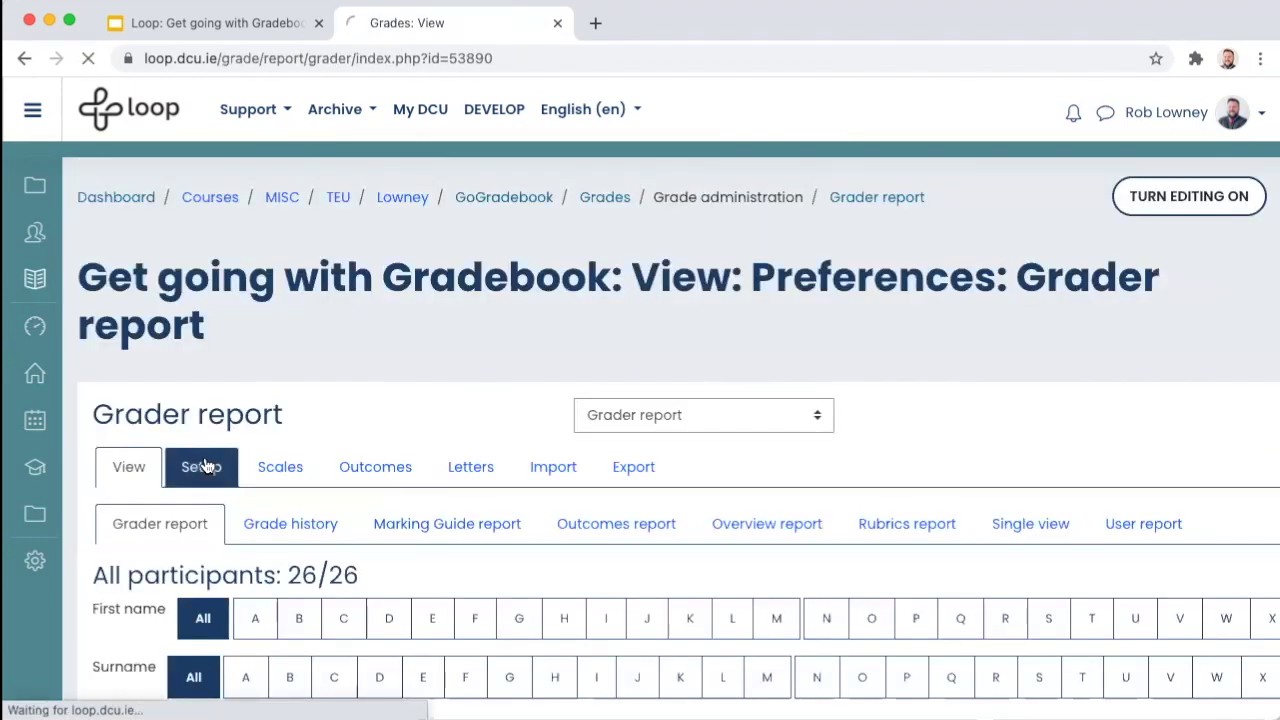
scroll(500, 450, "down", 10)
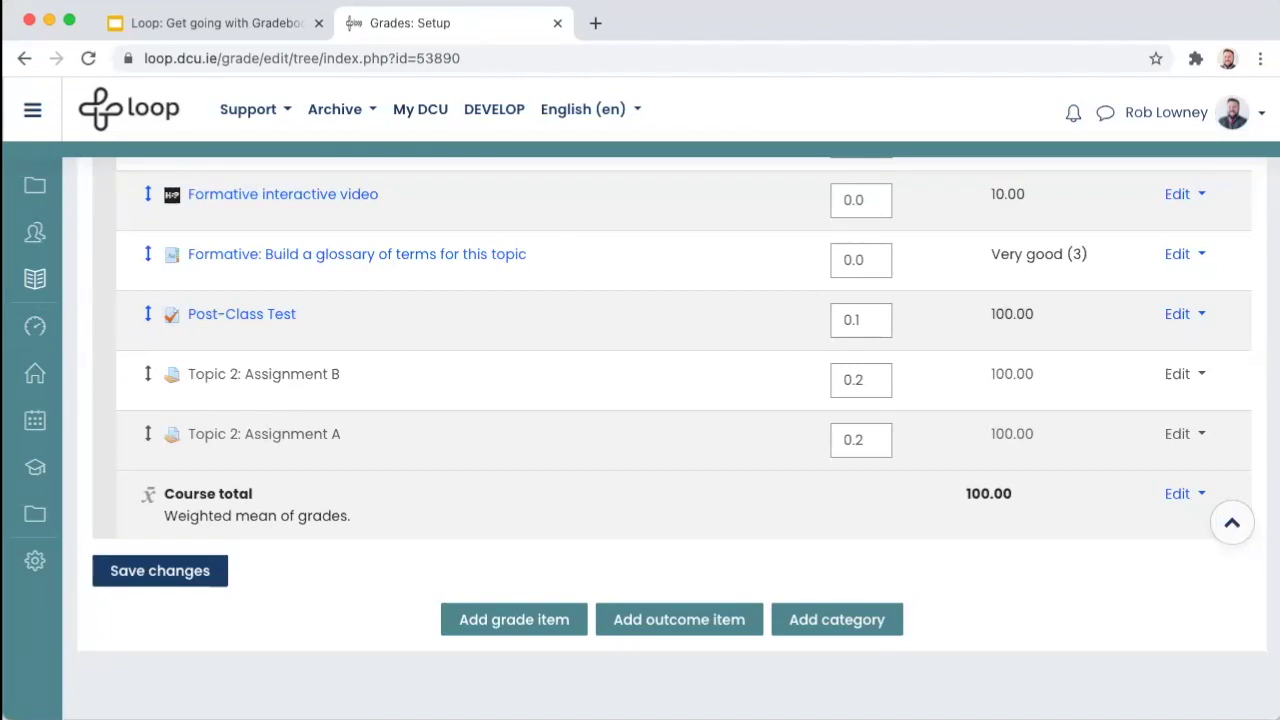
scroll(886, 449, "up", 3)
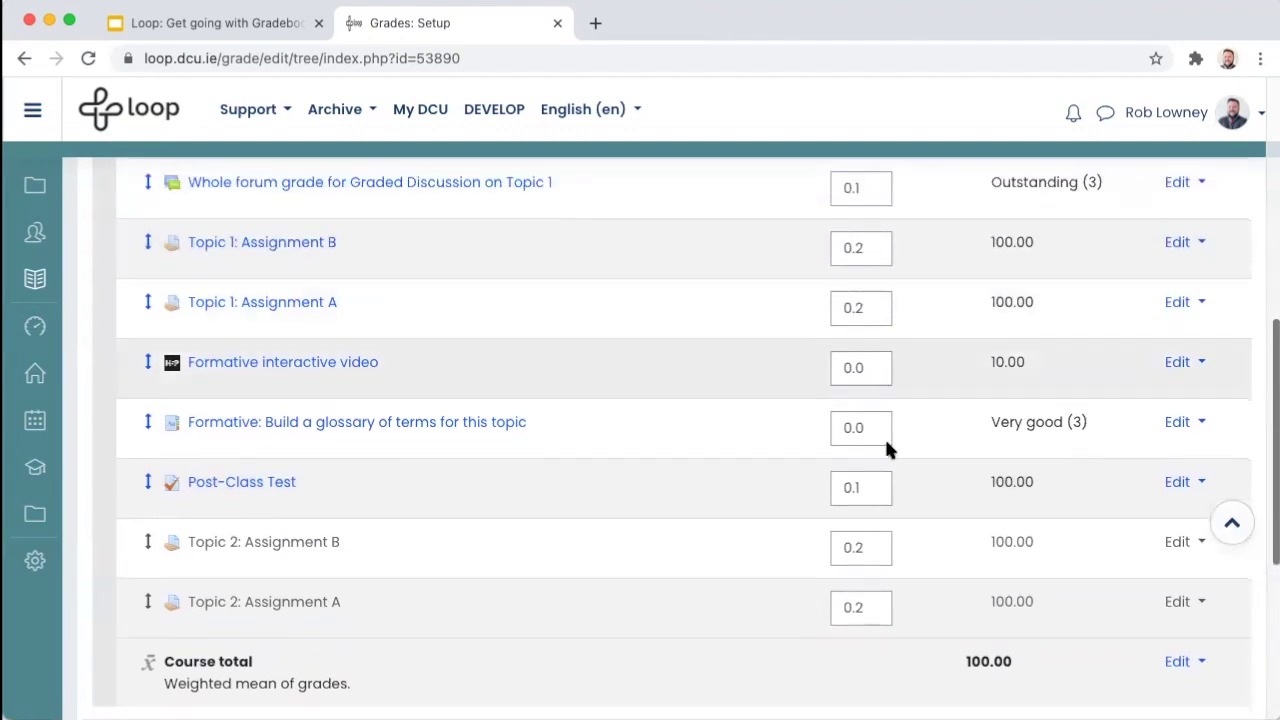
scroll(437, 570, "up", 10)
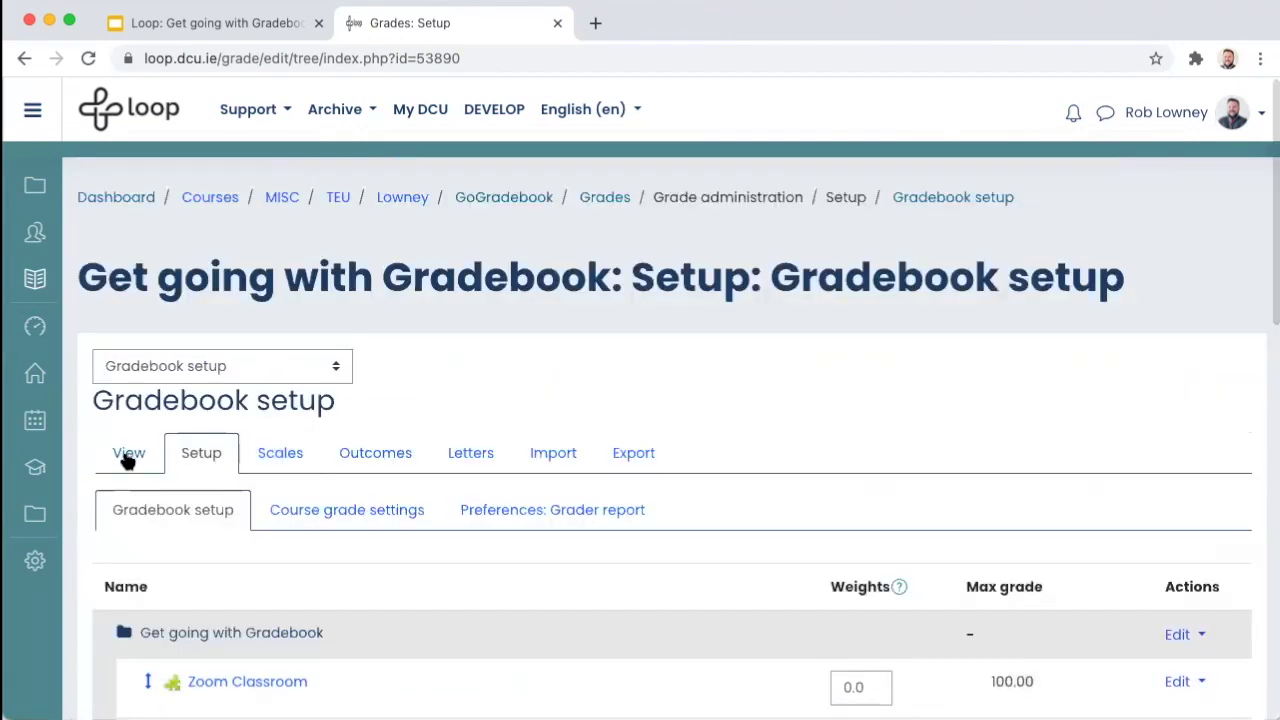
Open the User report in the gradebook view for the first student listed.
left_click(127, 455)
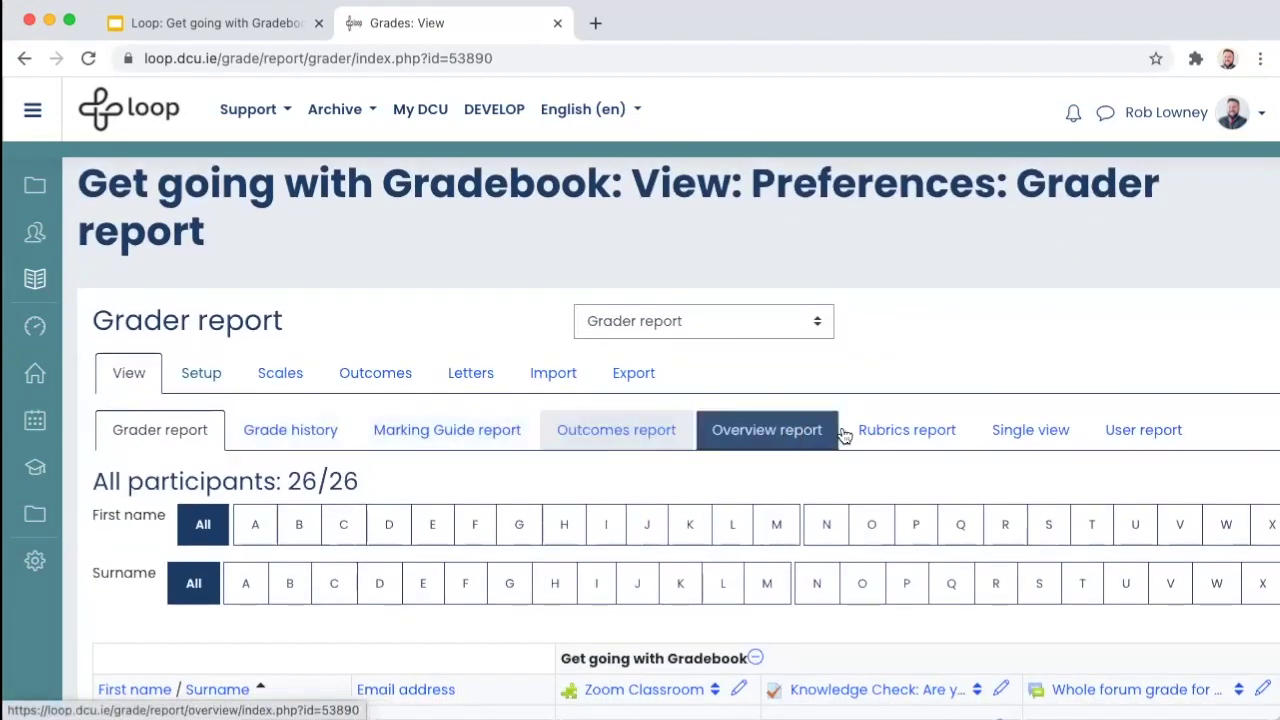
left_click(1157, 441)
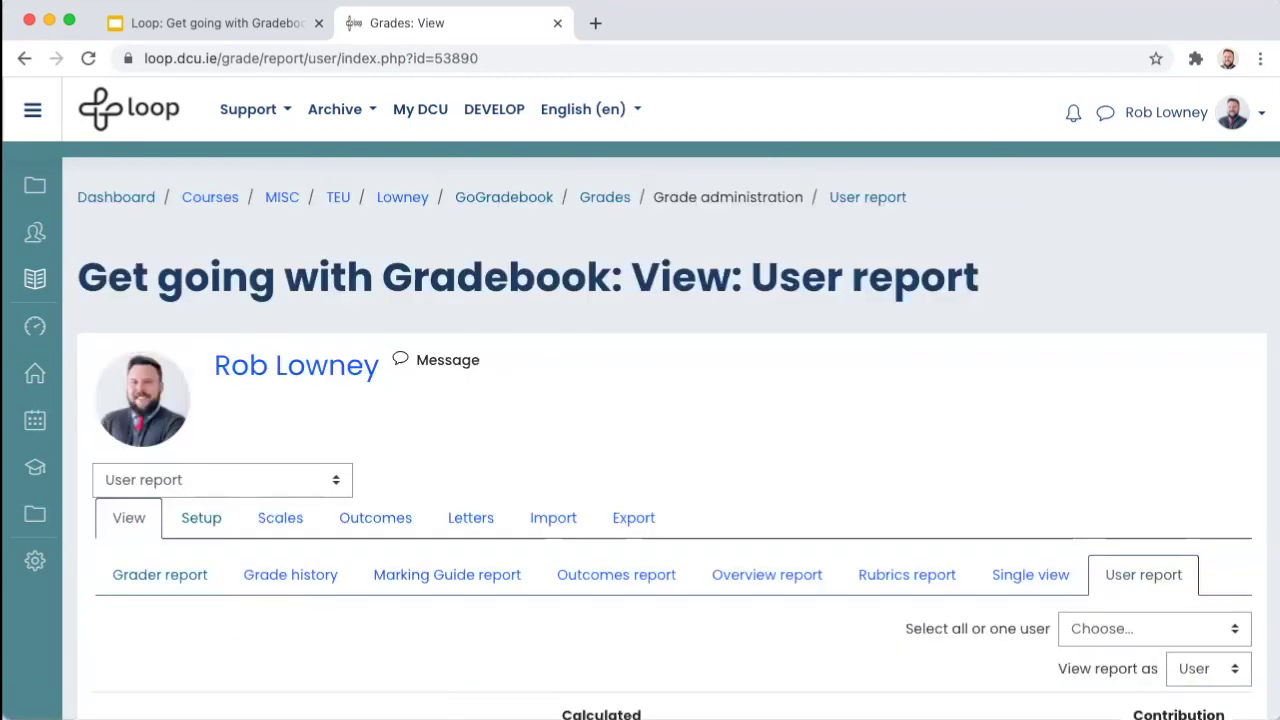
scroll(968, 254, "down", 5)
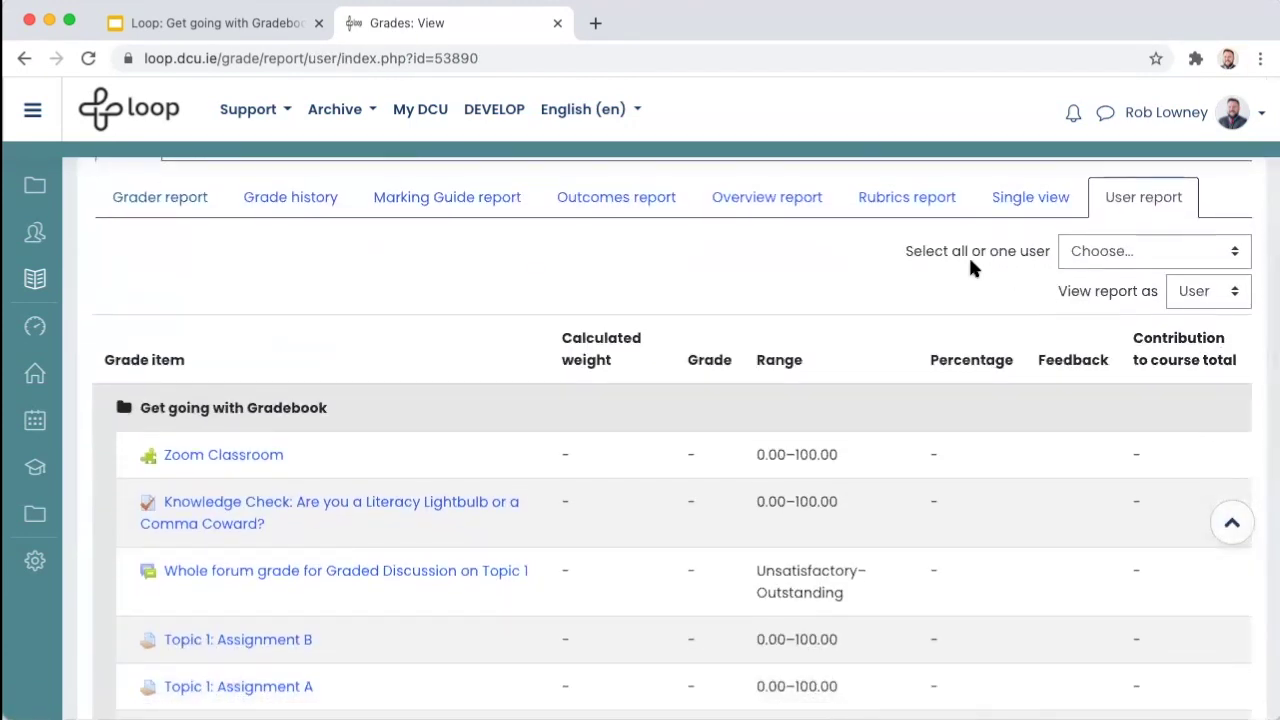
left_click(1236, 258)
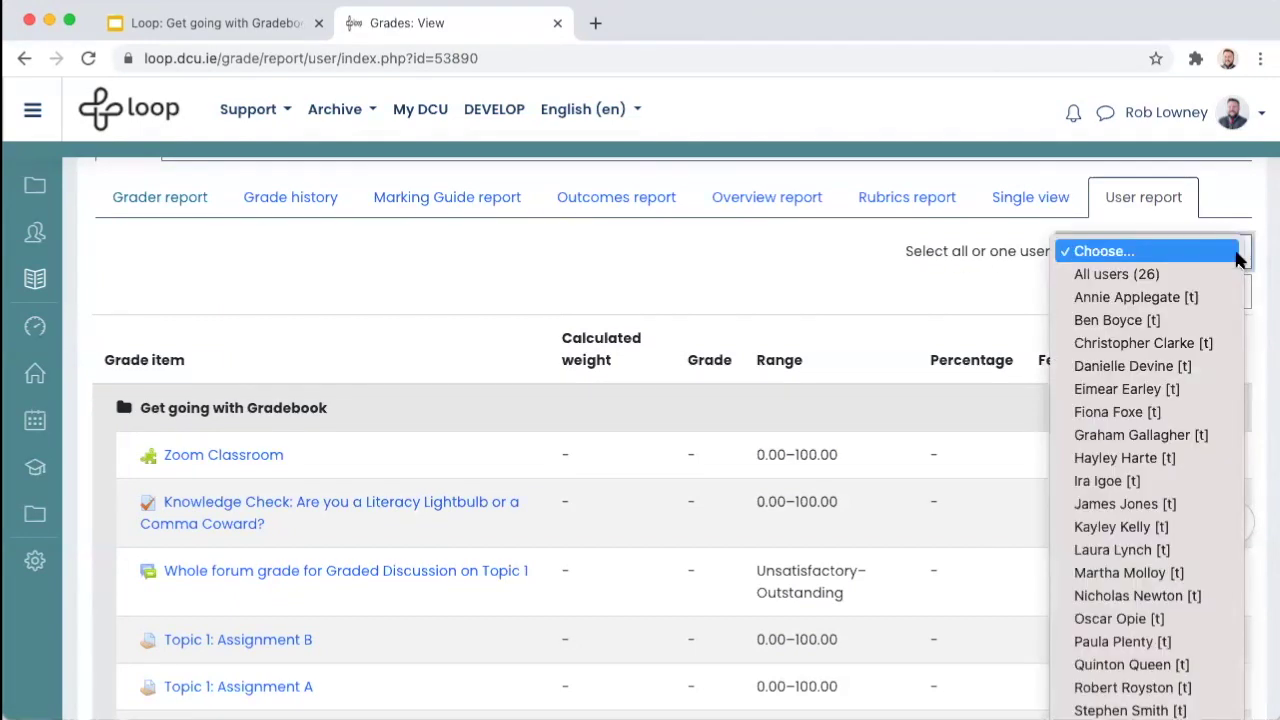
left_click(1198, 296)
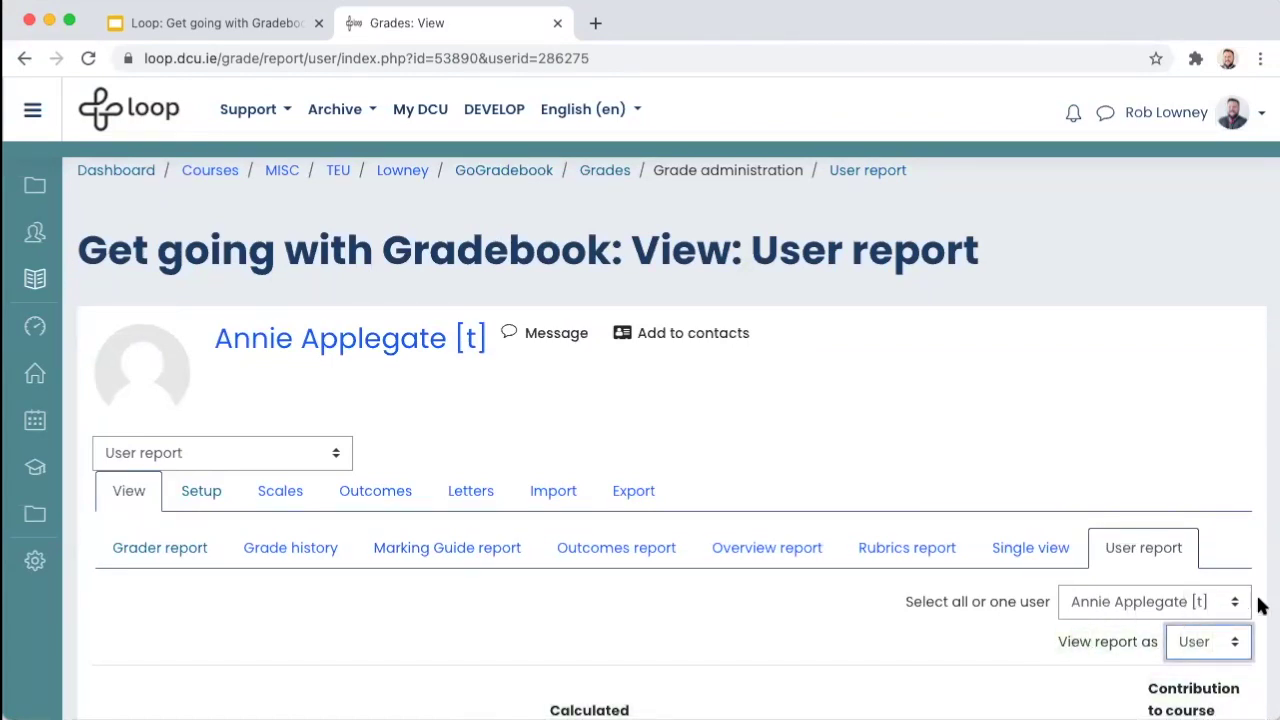
Examine the student's grades, ranges and percentages, including the graded discussion, formative items and Post-Class Test.
scroll(1262, 605, "down", 3)
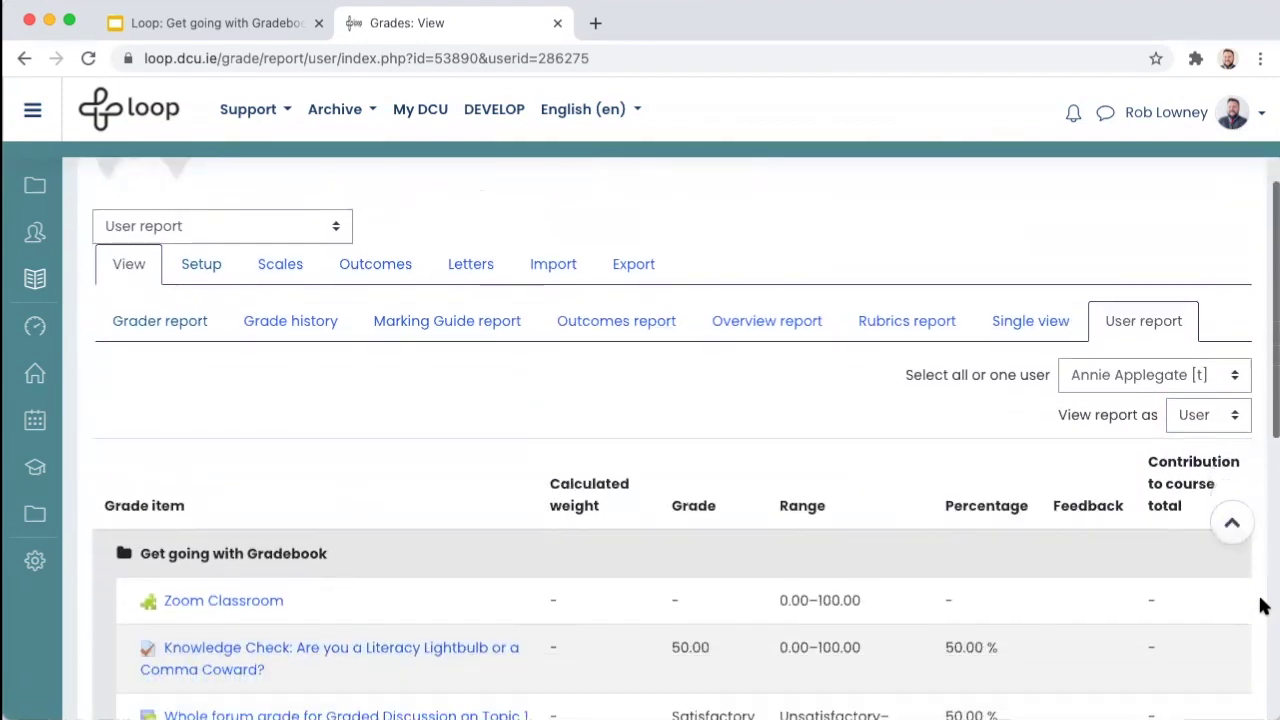
scroll(1262, 605, "down", 4)
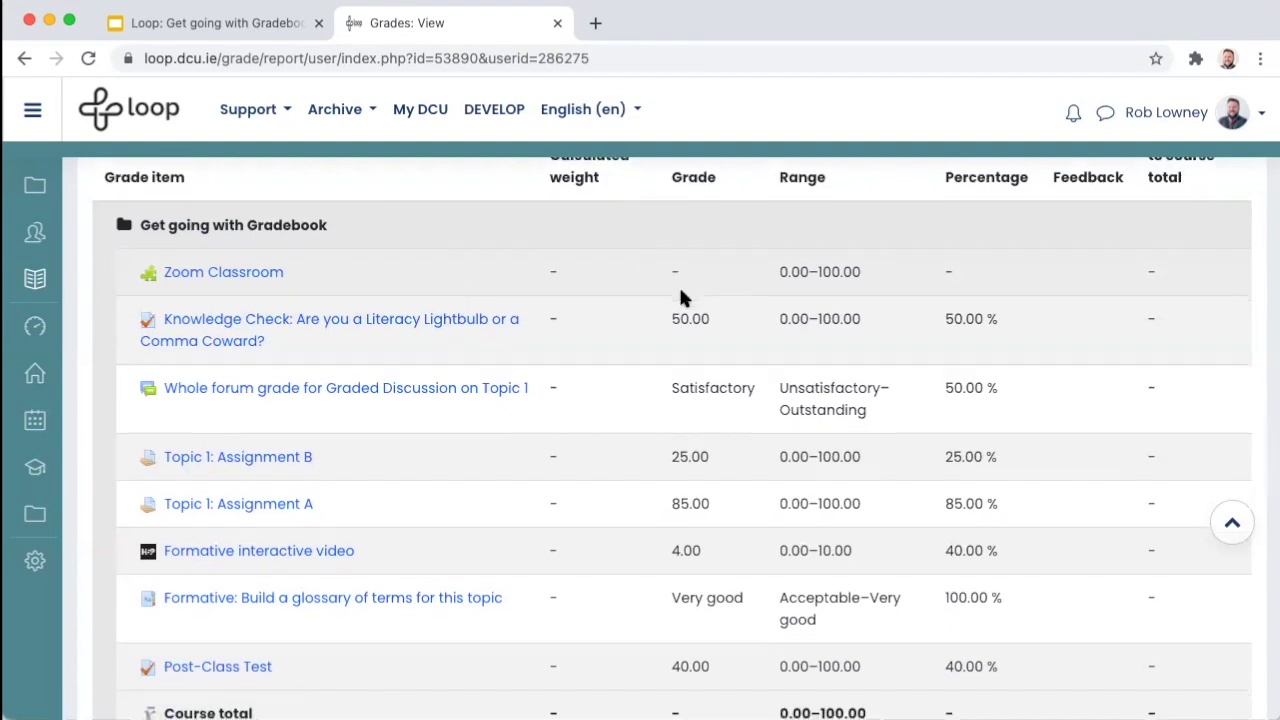
scroll(678, 284, "down", 1)
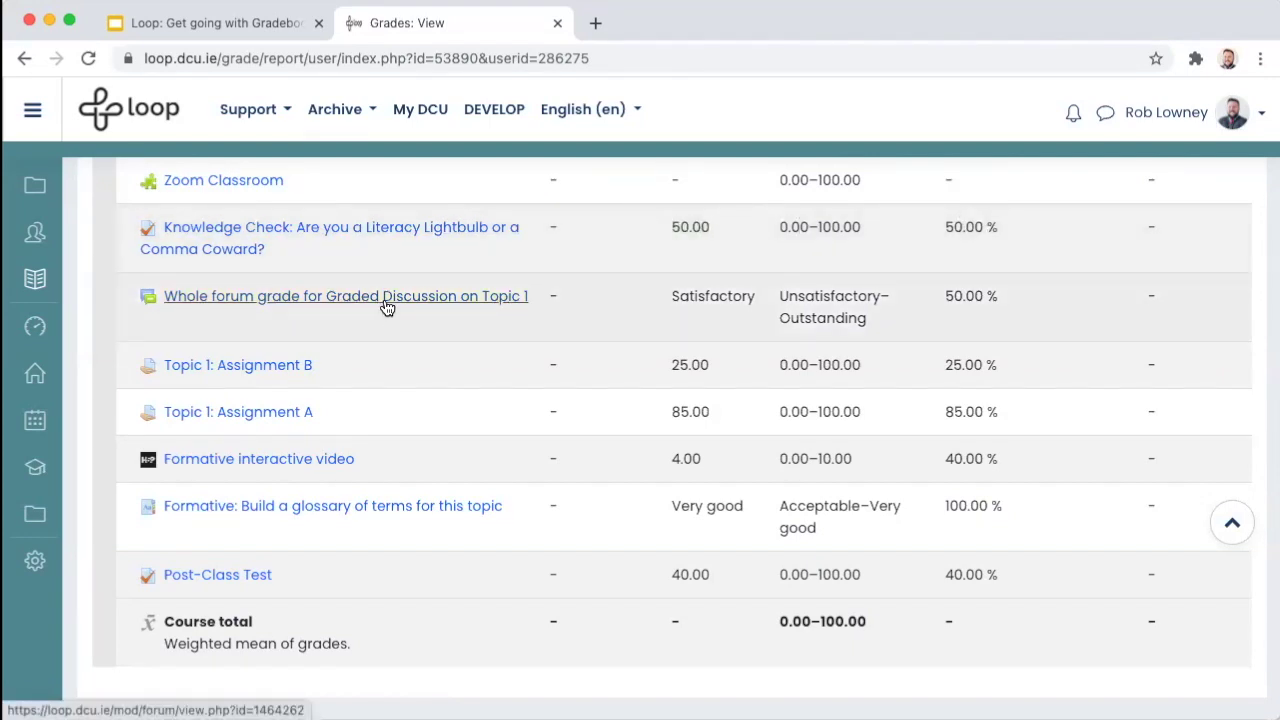
left_click_drag(671, 296, 755, 297)
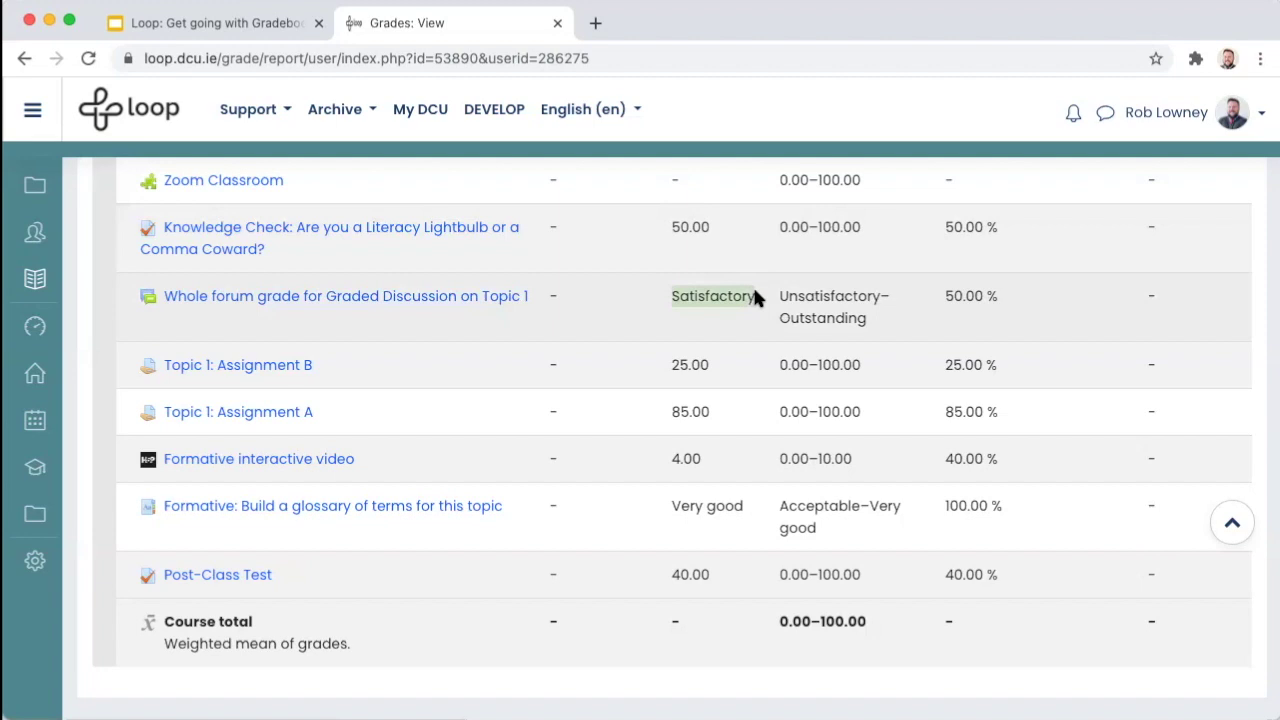
left_click_drag(945, 296, 991, 292)
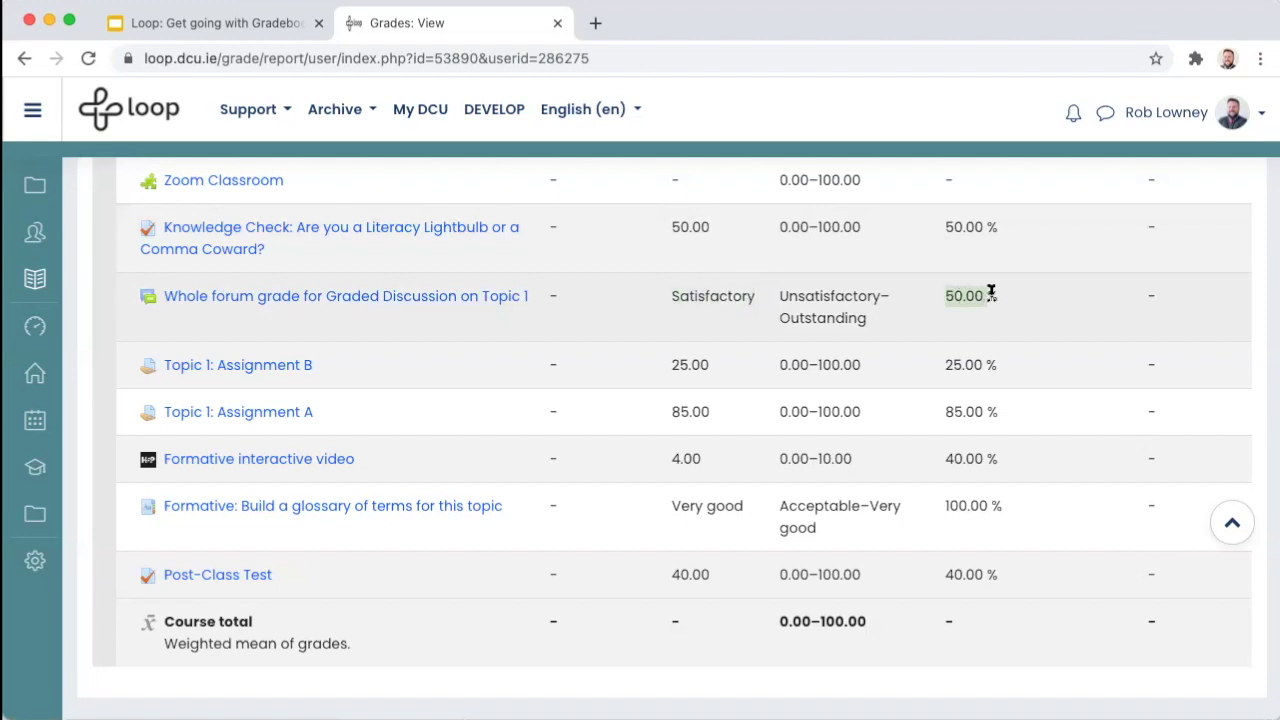
left_click(991, 292)
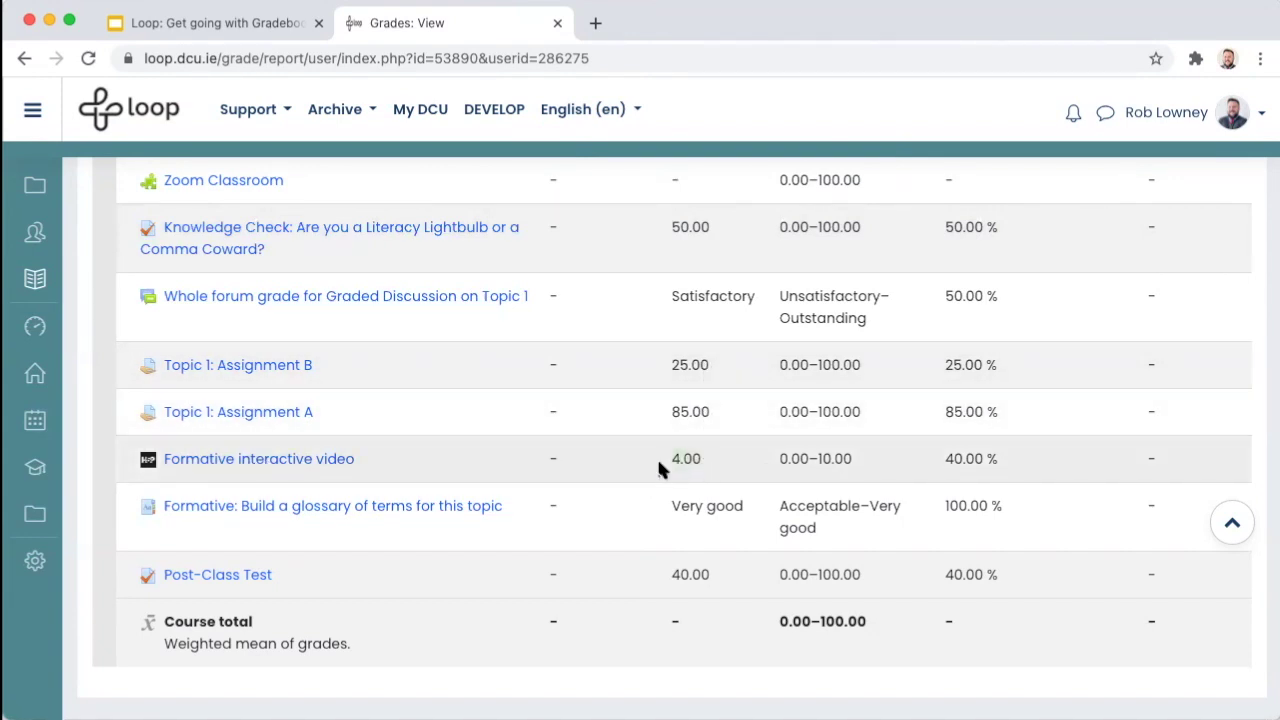
double_click(735, 506)
left_click_drag(683, 503, 678, 503)
left_click_drag(162, 576, 274, 576)
left_click(627, 576)
Return to the Gradebook setup and show the hidden grade item Topic 2: Assignment B again.
scroll(708, 520, "up", 5)
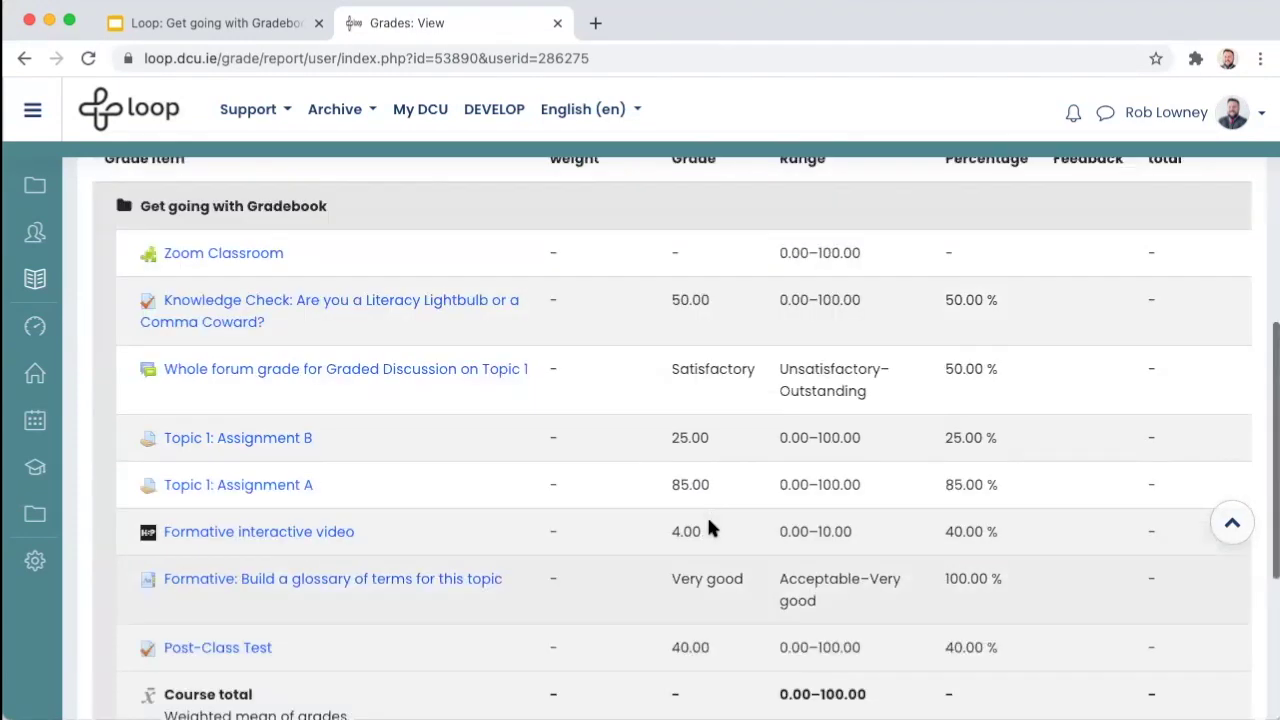
scroll(706, 528, "up", 6)
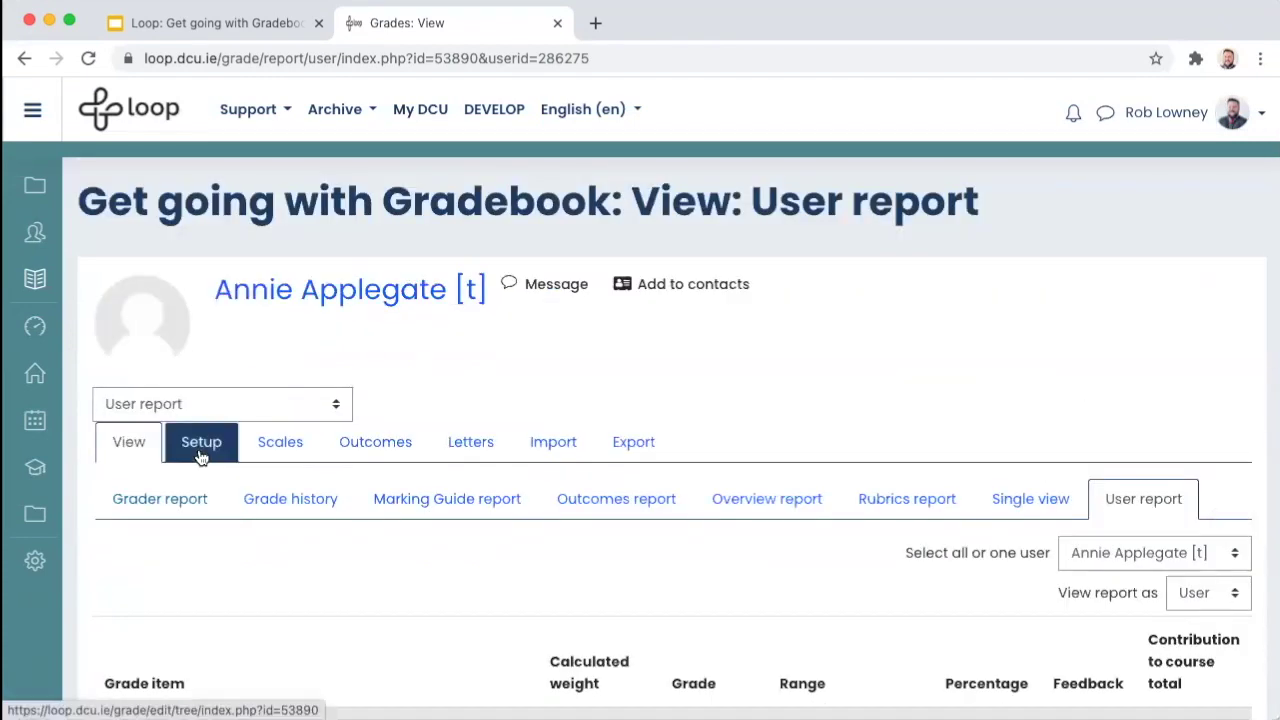
left_click(201, 442)
scroll(1265, 568, "down", 3)
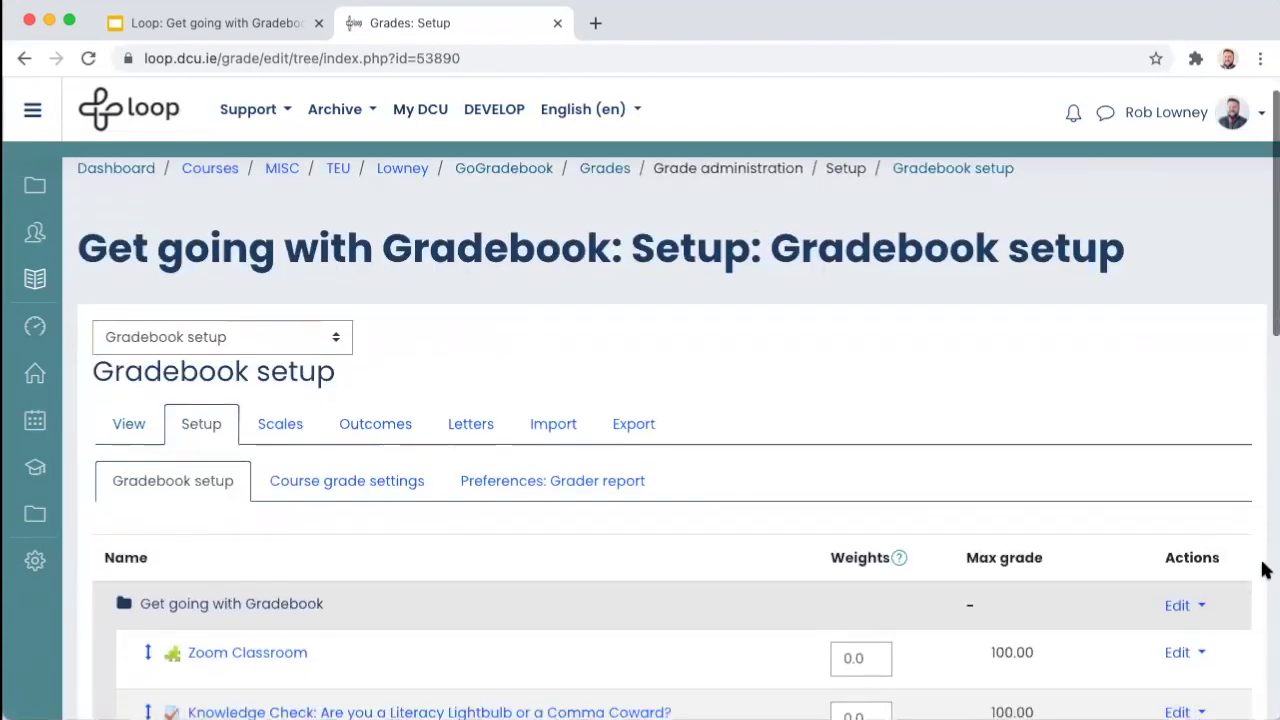
scroll(1265, 490, "down", 5)
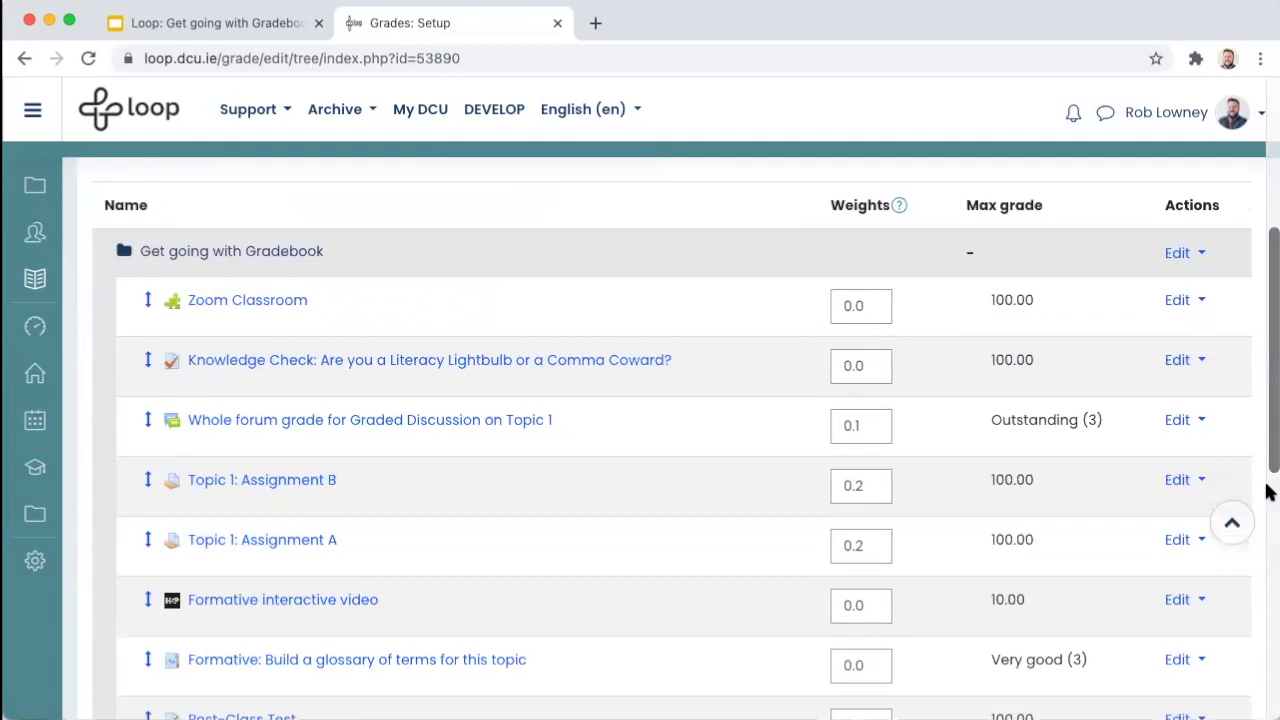
scroll(1265, 490, "down", 2)
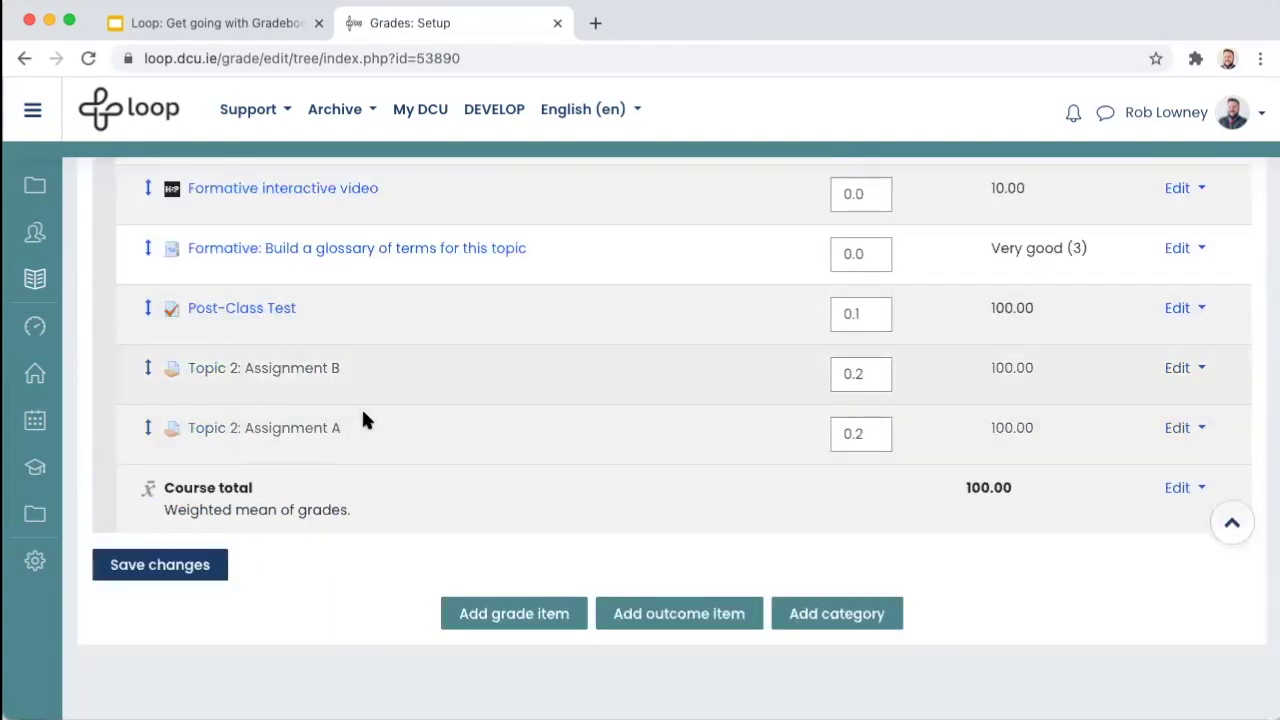
left_click(1180, 368)
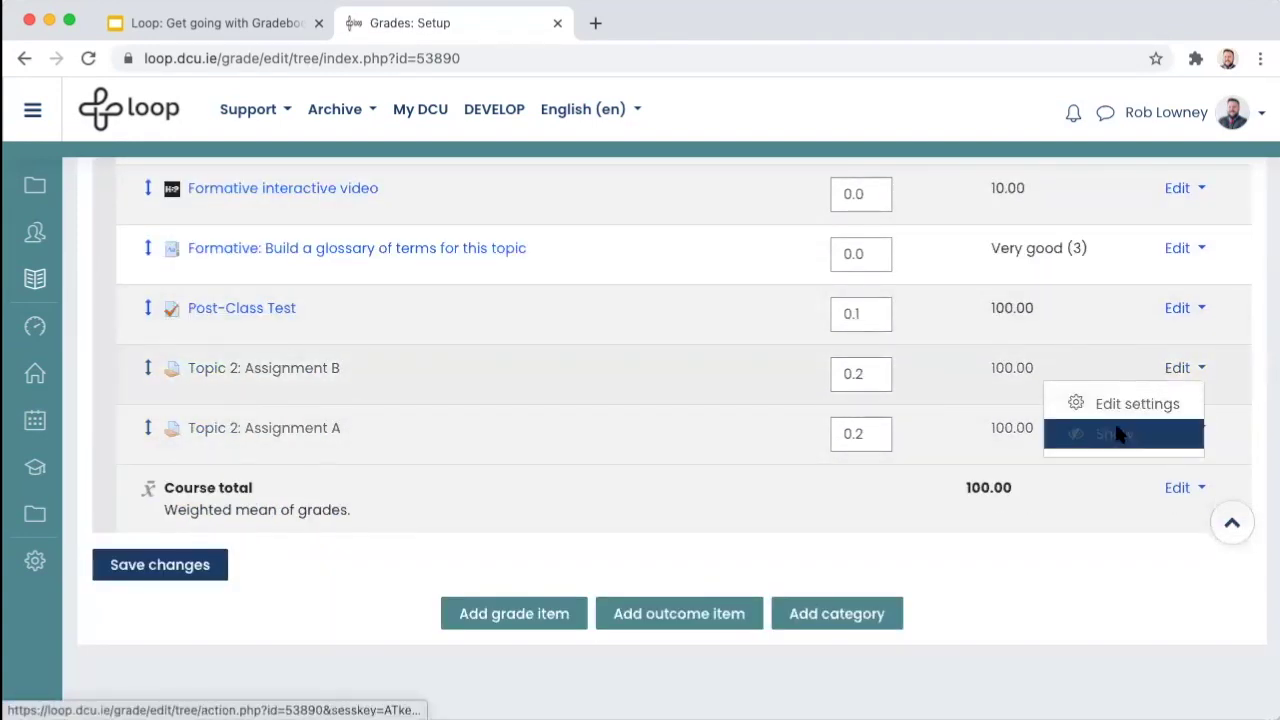
left_click(1075, 432)
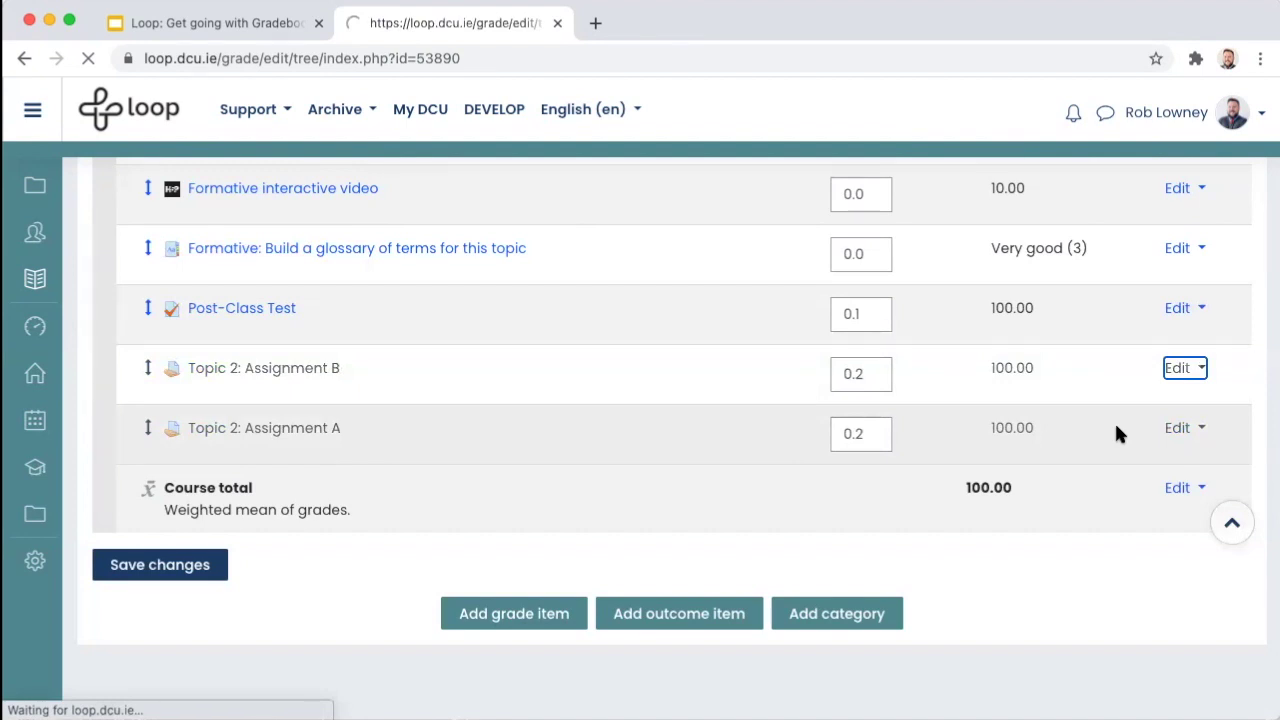
Show the hidden grade item Topic 2: Assignment A again.
scroll(361, 347, "down", 4)
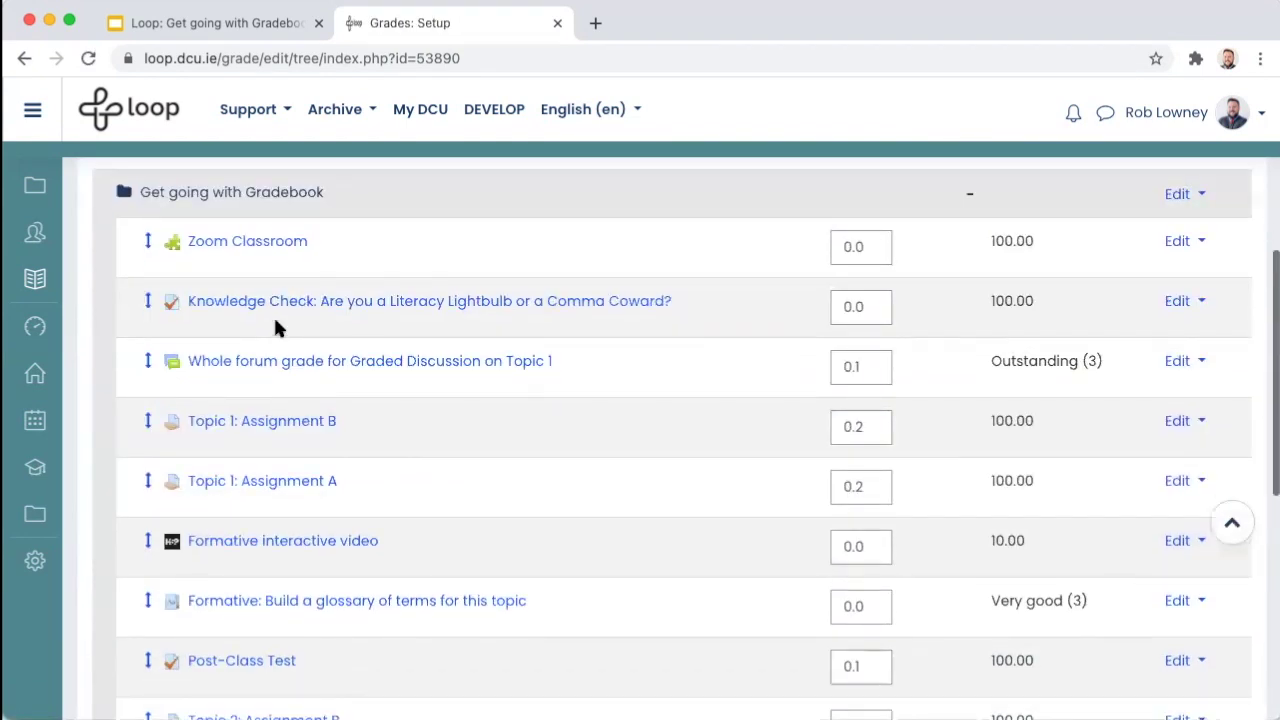
scroll(275, 318, "down", 5)
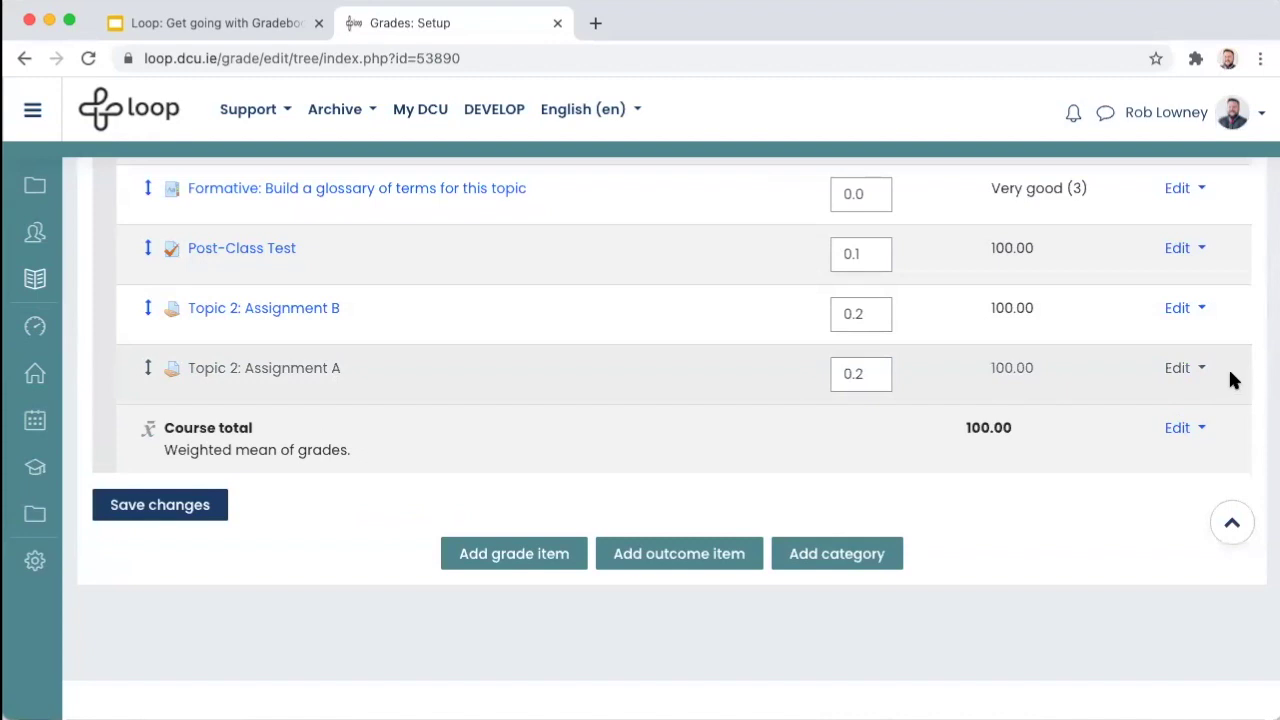
left_click(1180, 368)
left_click(1117, 434)
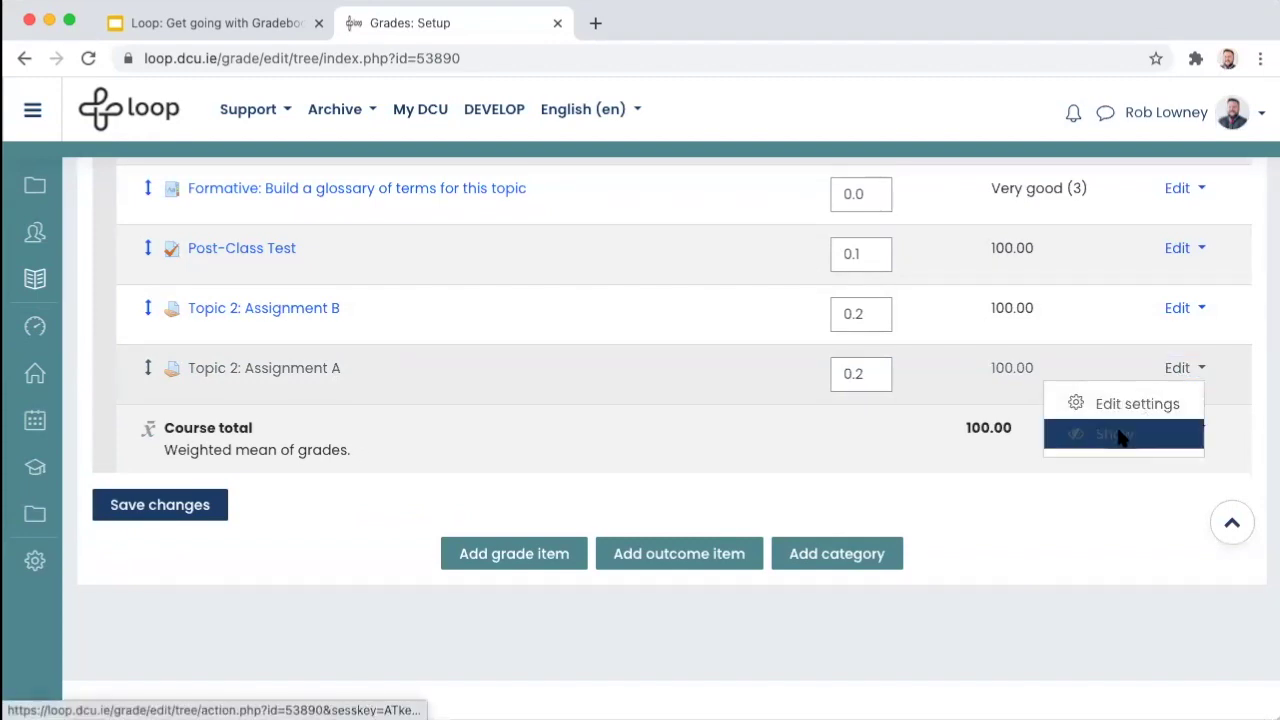
scroll(1120, 438, "down", 1)
scroll(1116, 428, "down", 2)
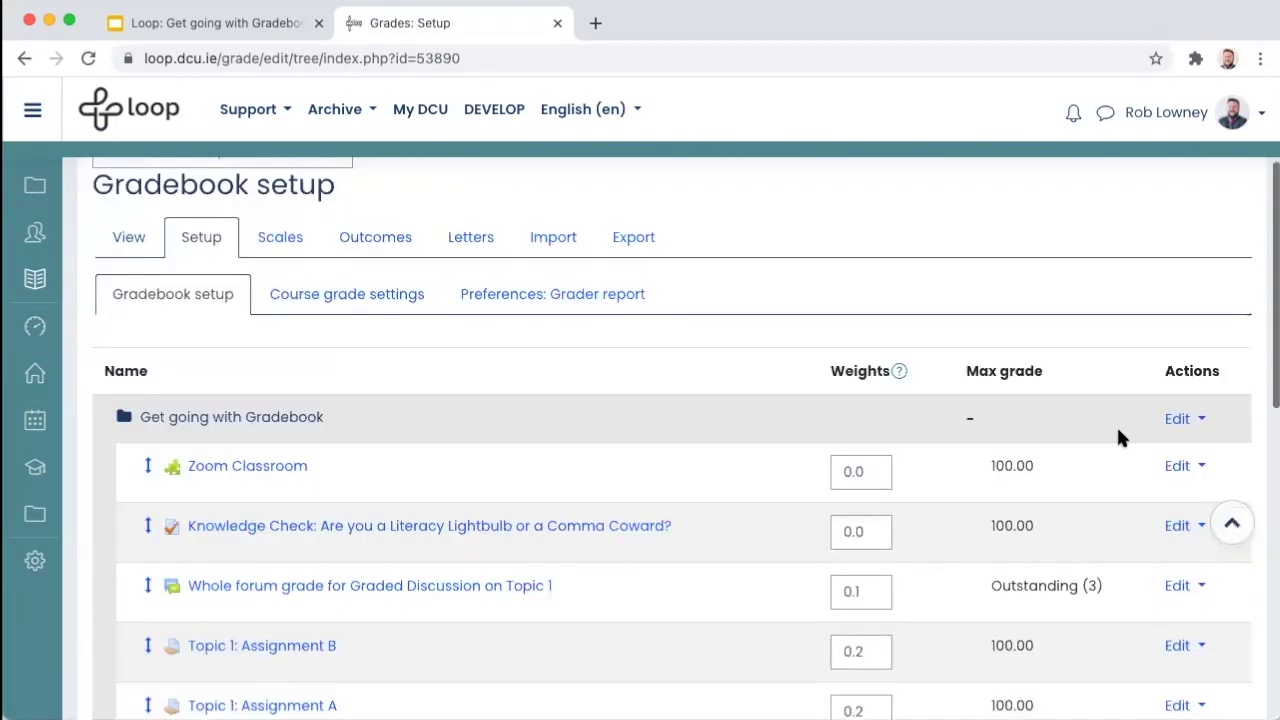
Check the grade items in the Gradebook setup and reopen the User report for the first student listed.
scroll(453, 410, "down", 6)
scroll(401, 466, "down", 1)
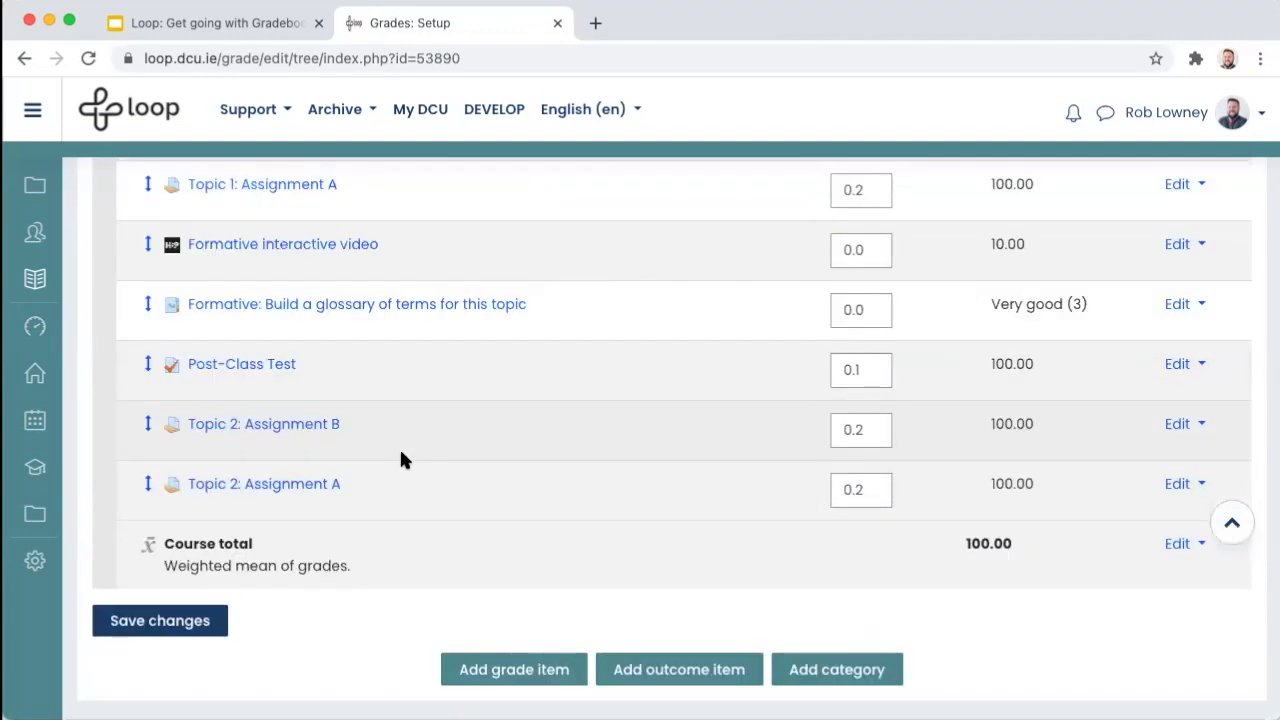
scroll(400, 457, "up", 9)
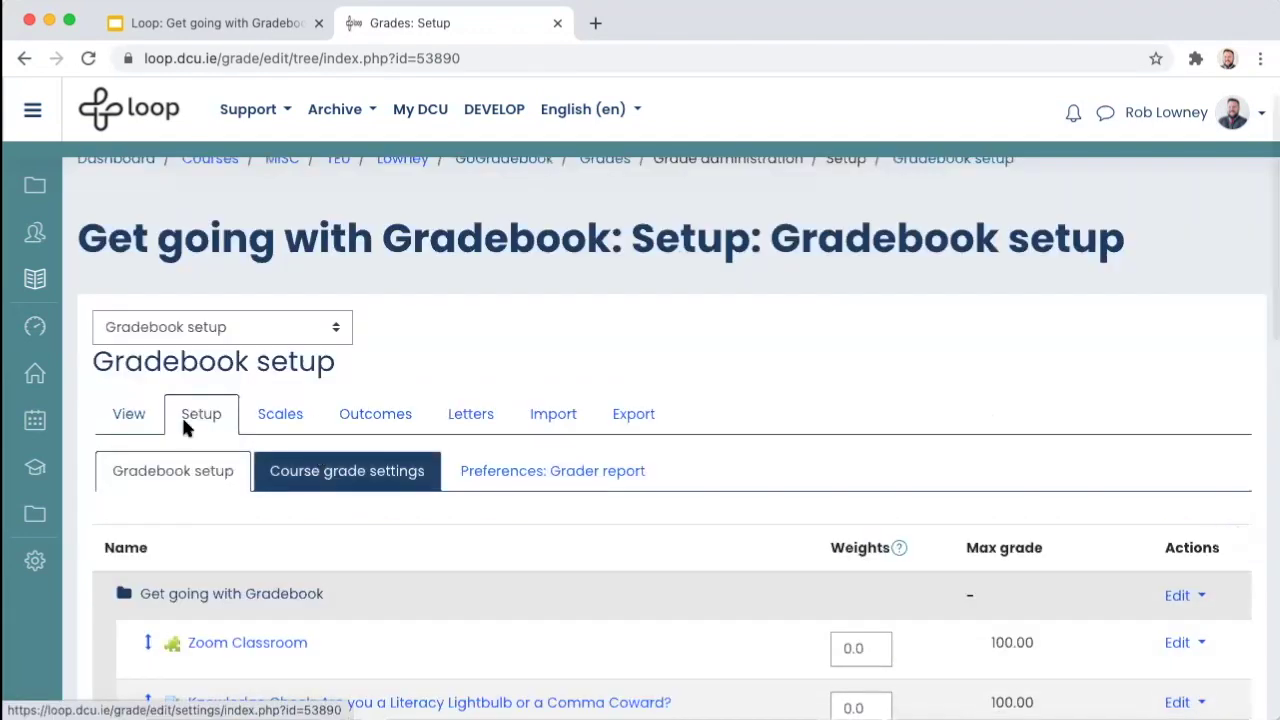
left_click(127, 414)
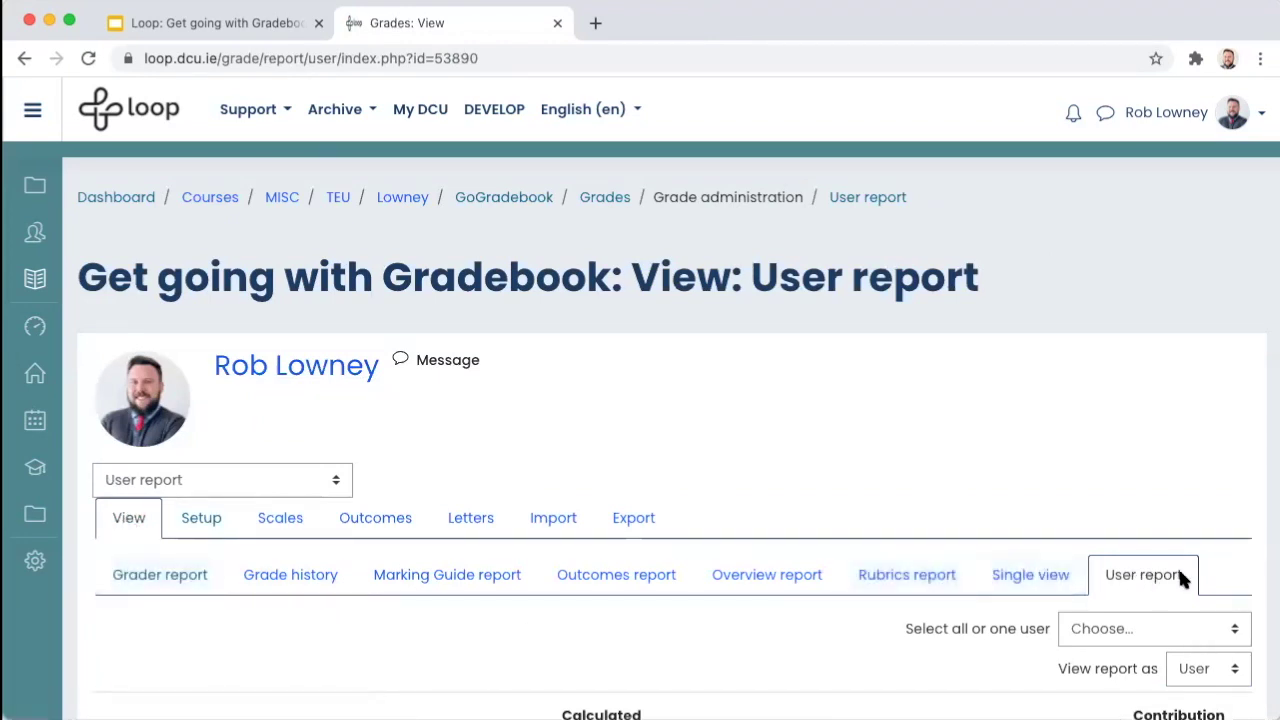
scroll(1180, 575, "down", 1)
left_click(1150, 553)
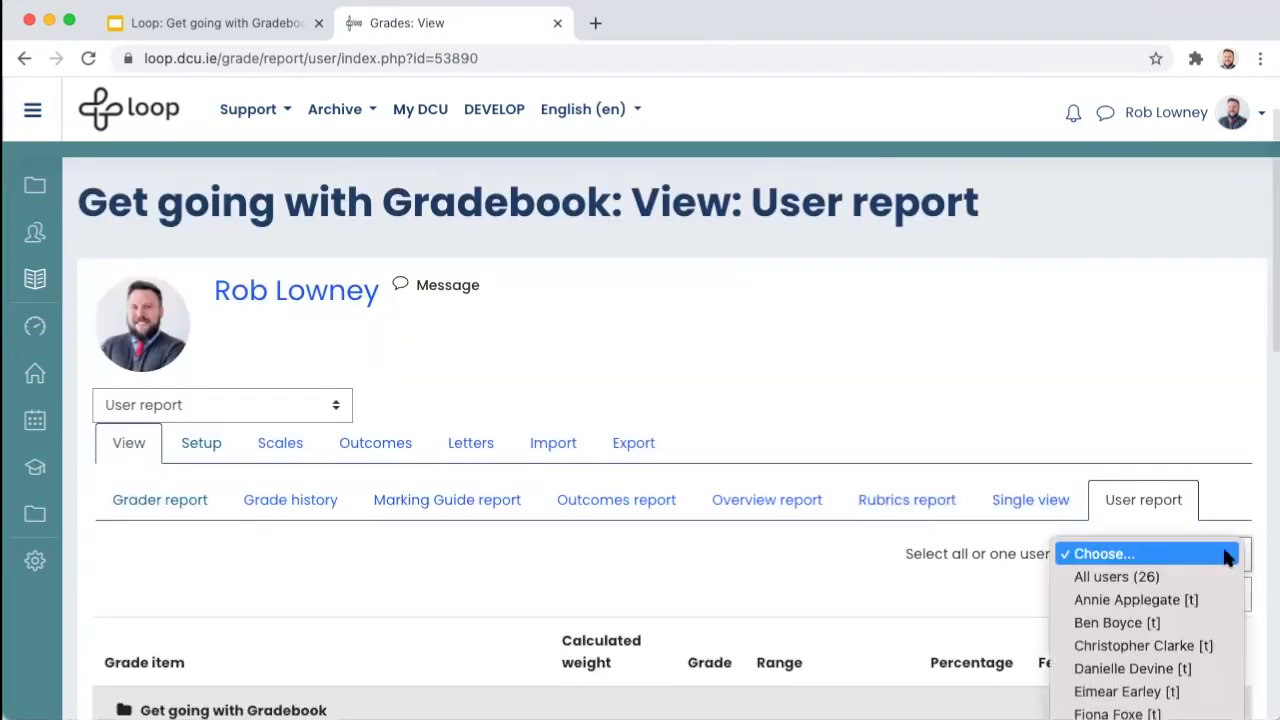
left_click(1165, 600)
Examine the student's grade, percentage and contribution for each item, down to the weighted course total.
scroll(1210, 606, "down", 1)
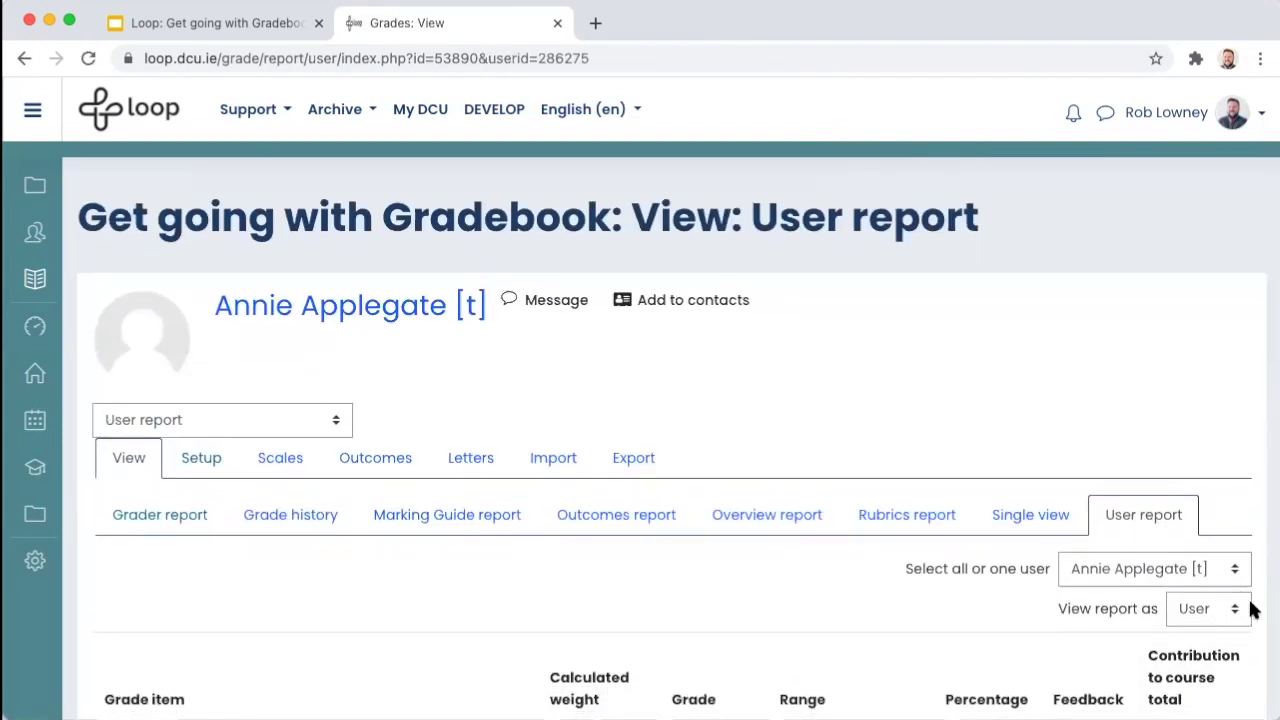
scroll(1250, 610, "down", 3)
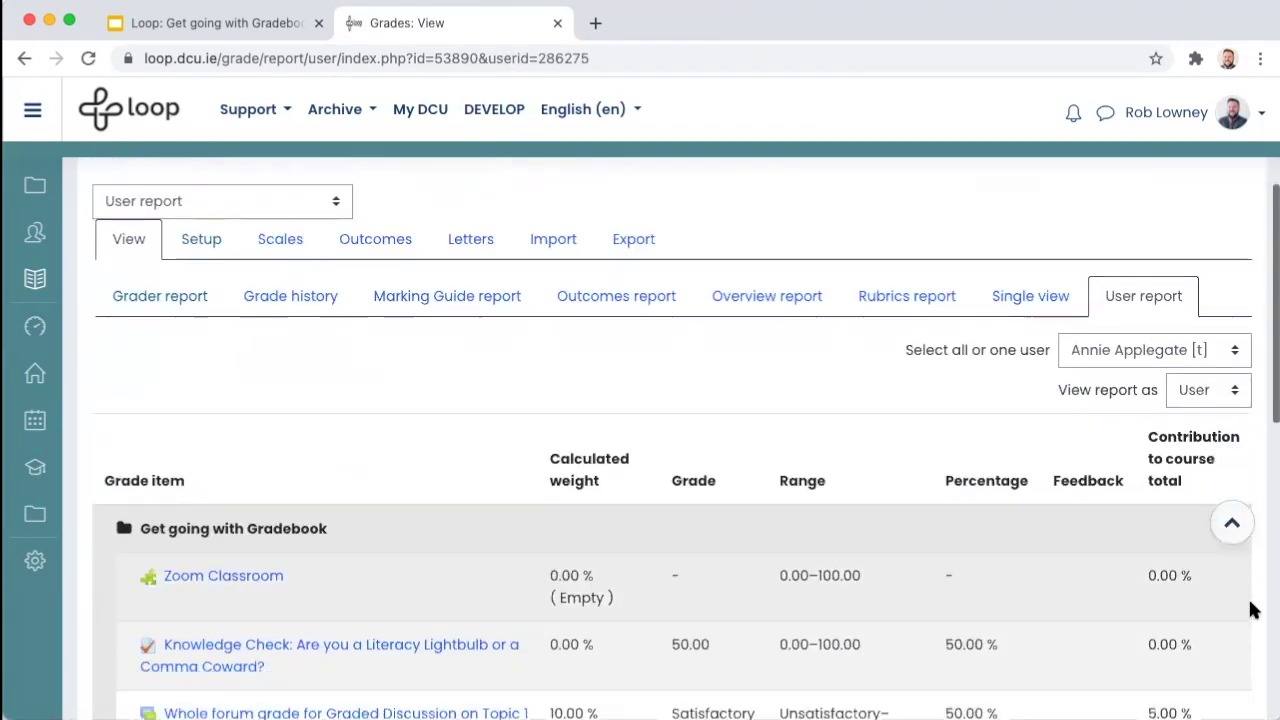
scroll(1250, 610, "down", 3)
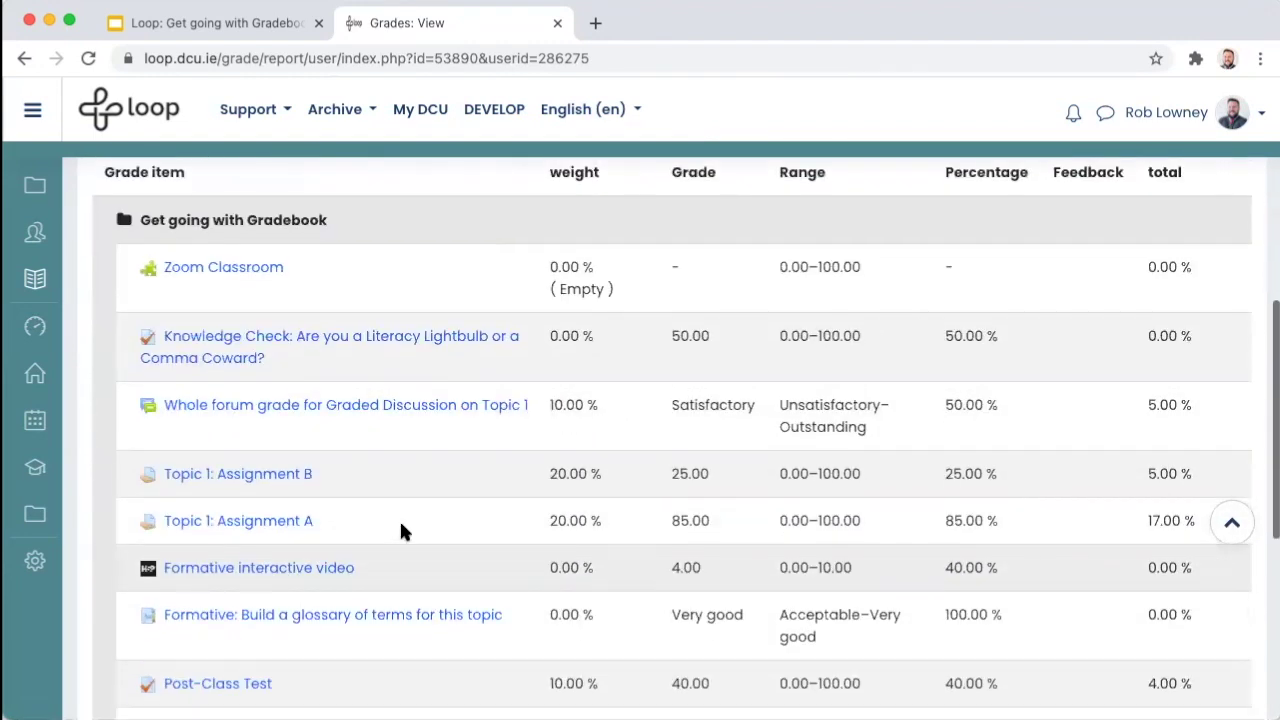
scroll(395, 530, "down", 2)
scroll(391, 532, "down", 2)
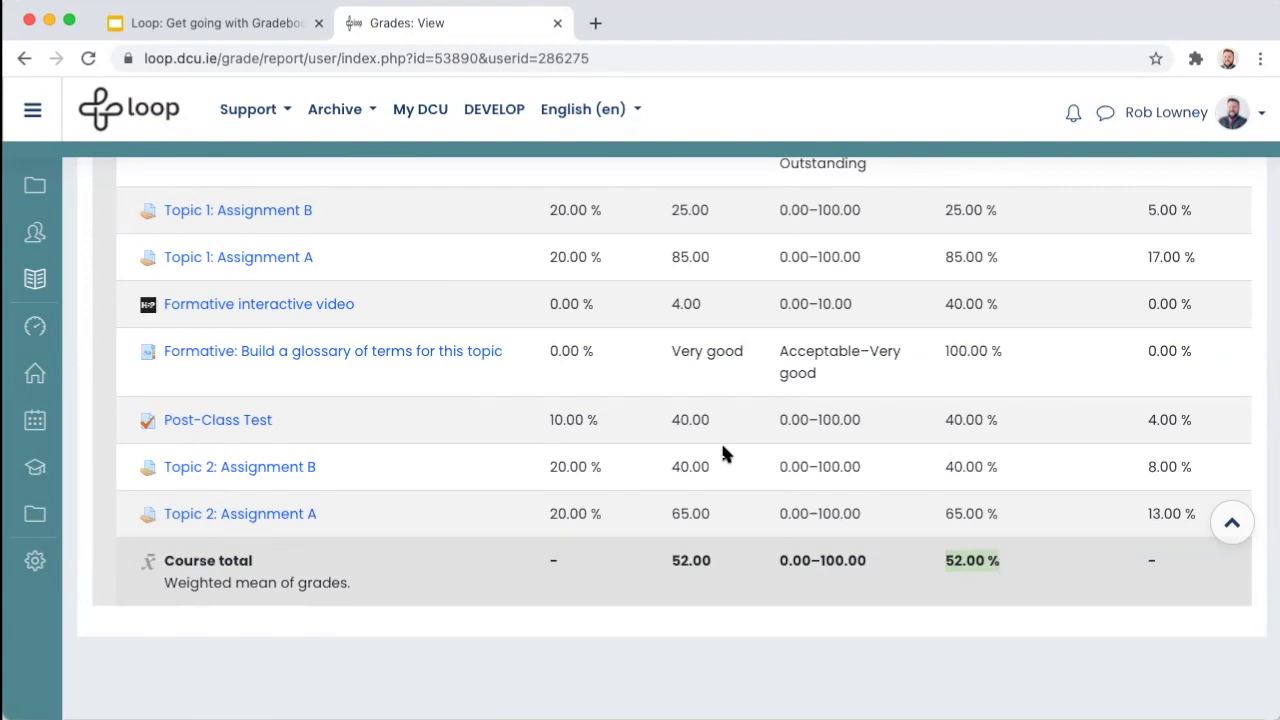
Review the calculated weights in the report, highlighting those of Zoom Classroom, the Knowledge Check and the two formative items.
scroll(579, 499, "up", 5)
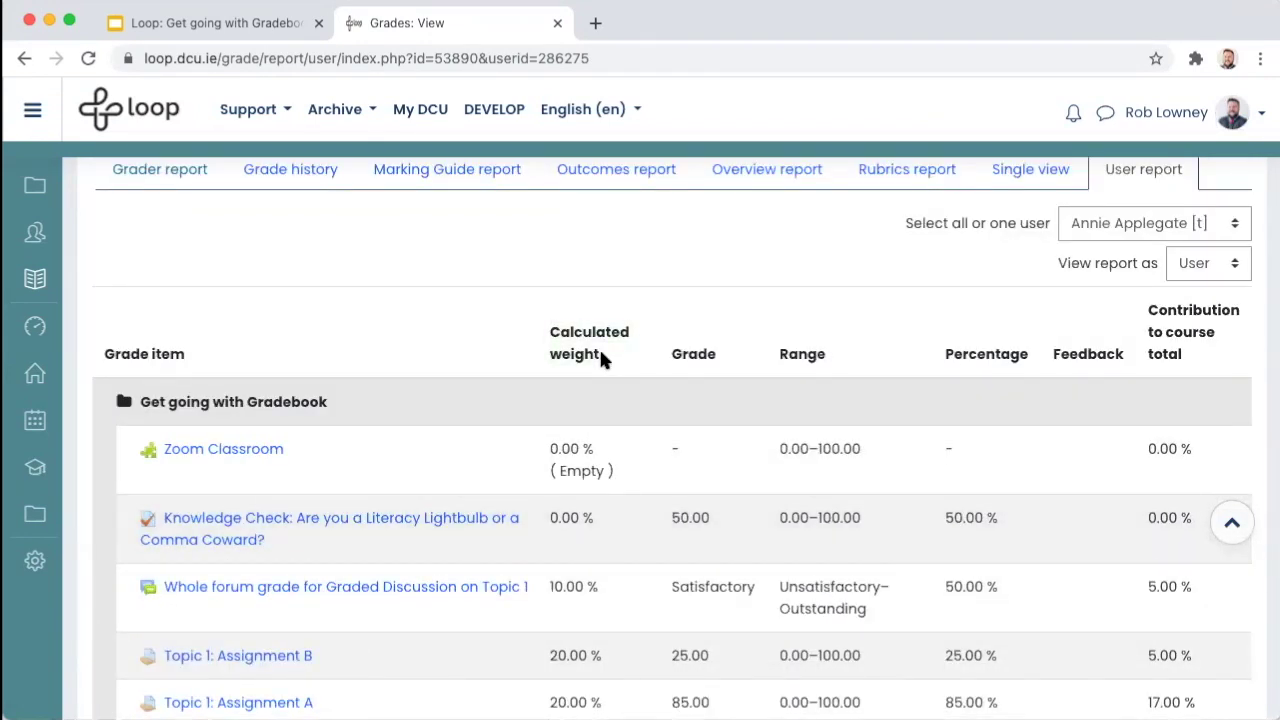
scroll(599, 347, "down", 2)
double_click(591, 285)
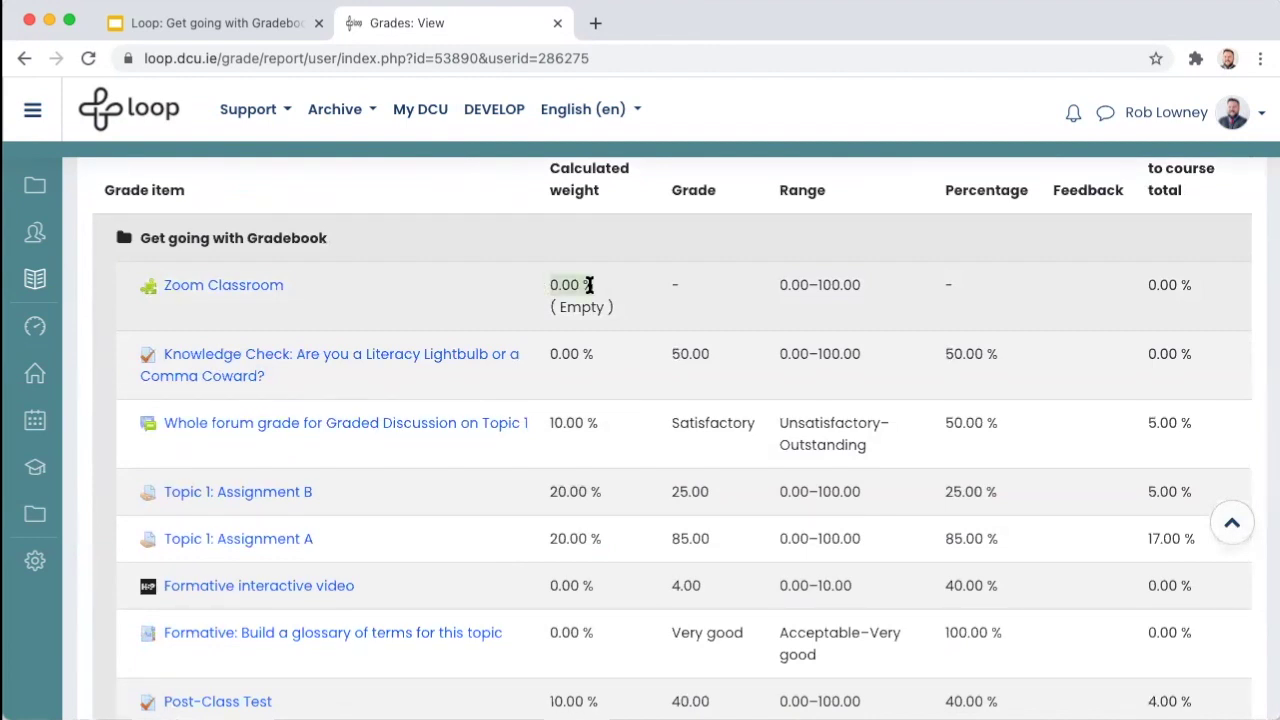
left_click(569, 343)
double_click(553, 355)
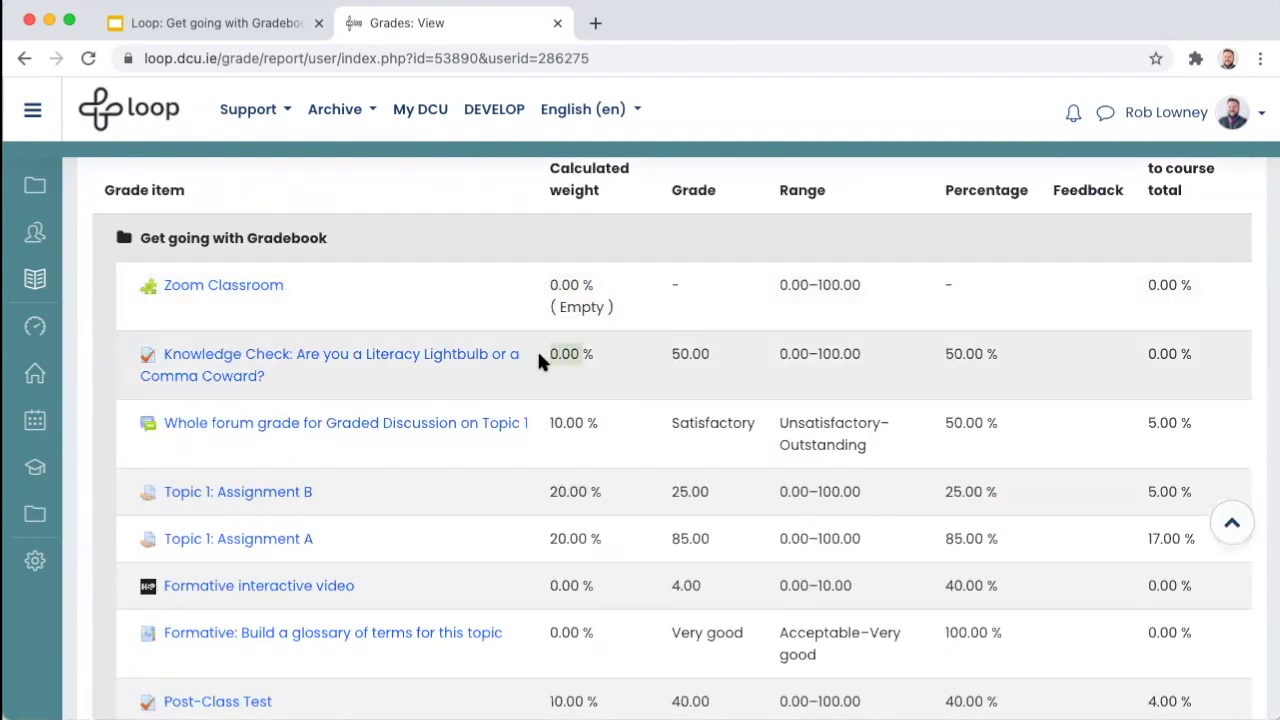
left_click(567, 355)
scroll(567, 355, "down", 2)
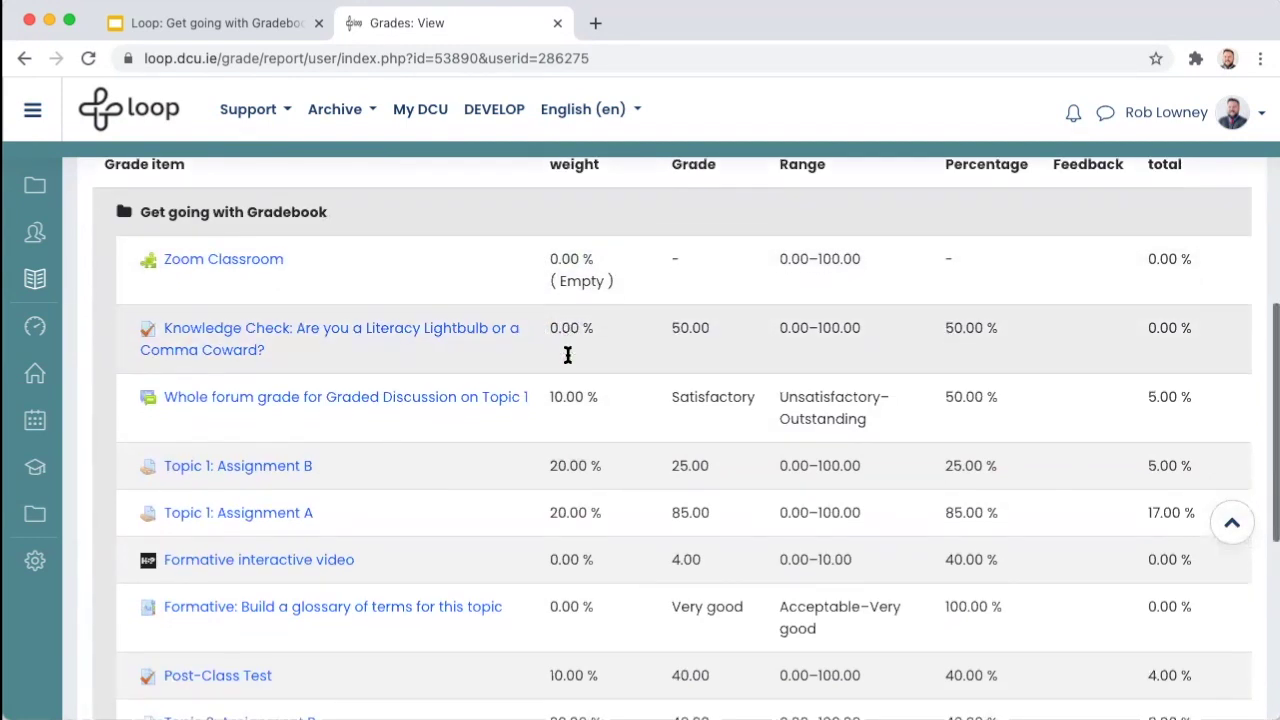
scroll(540, 205, "down", 1)
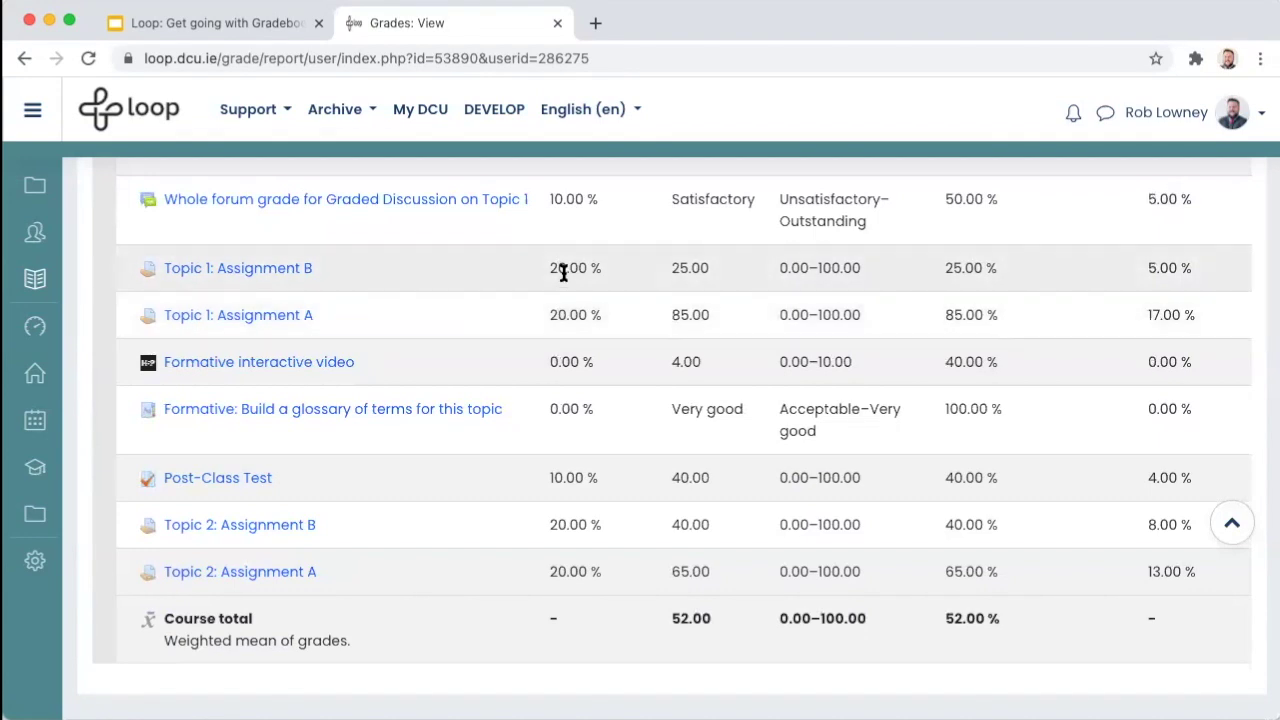
left_click_drag(561, 362, 567, 393)
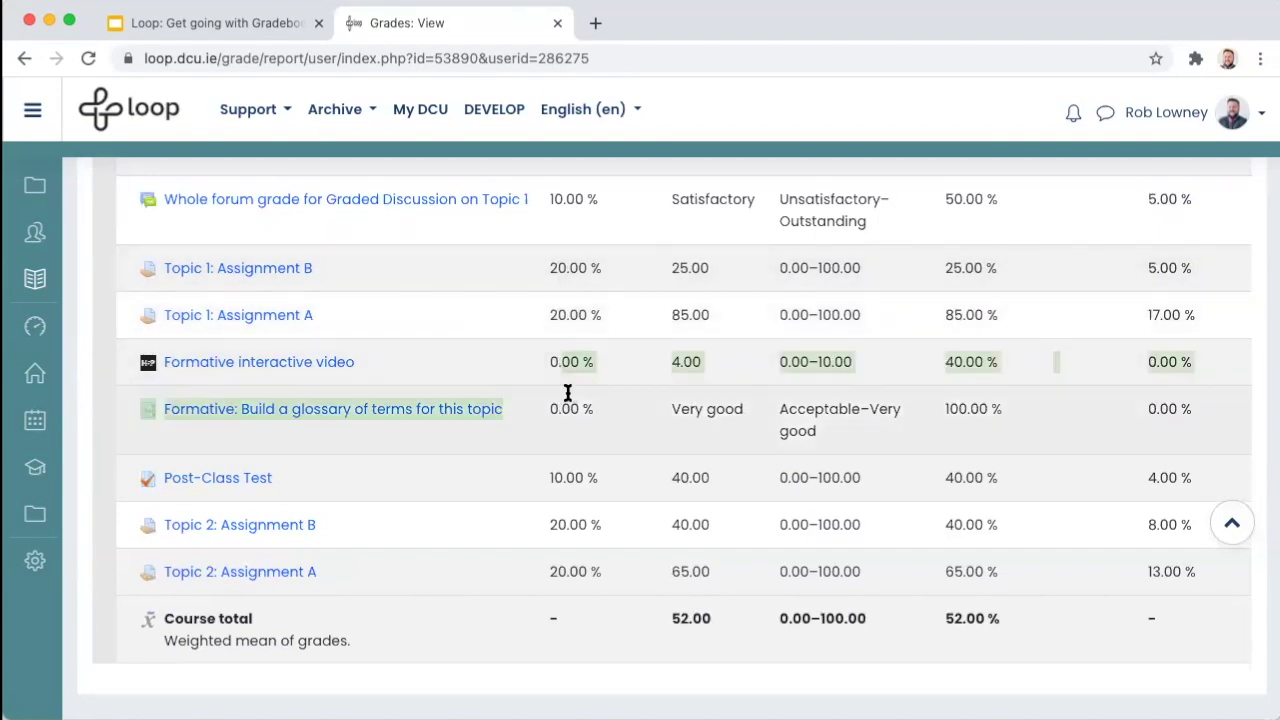
left_click(567, 400)
double_click(563, 408)
left_click(567, 355)
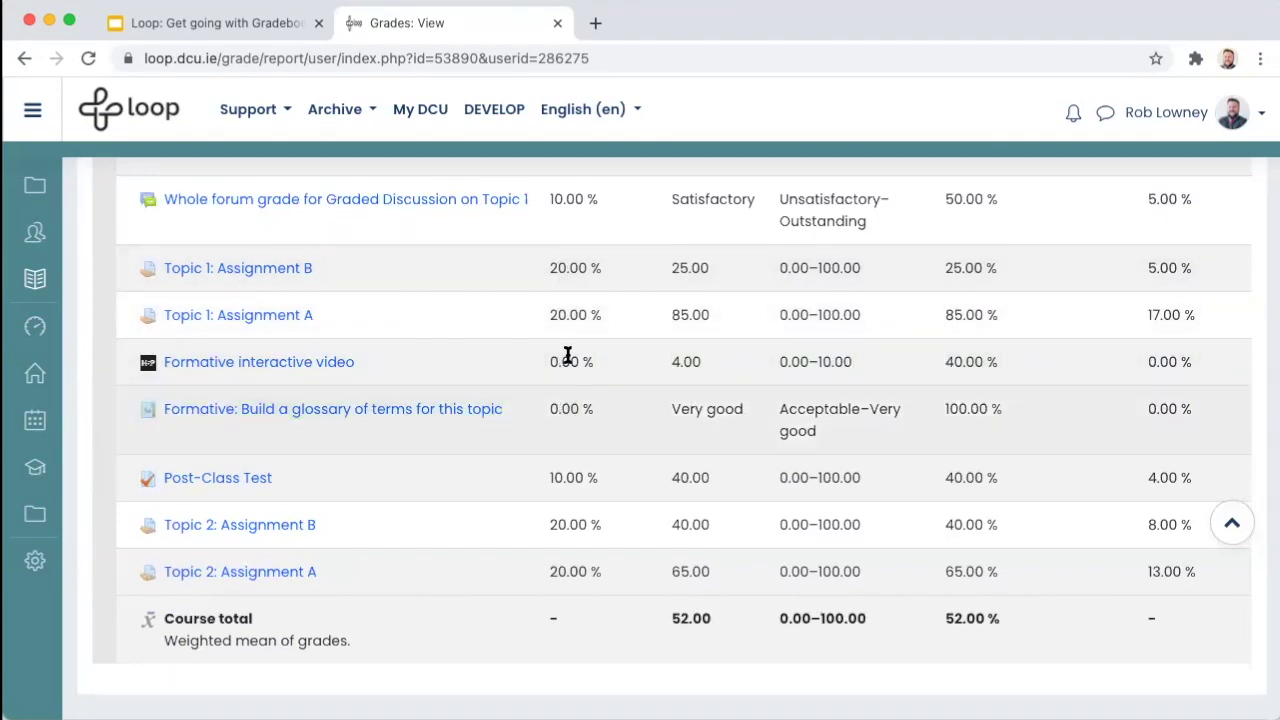
scroll(567, 355, "down", 3)
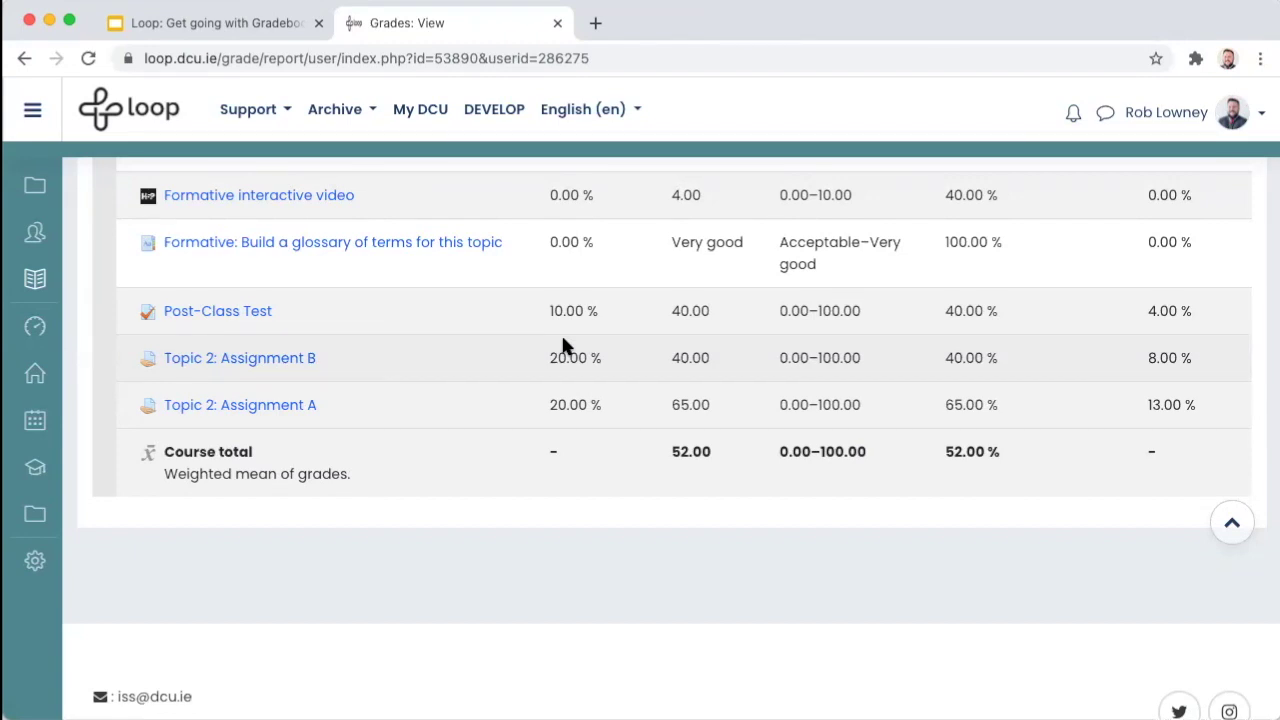
scroll(998, 646, "up", 4)
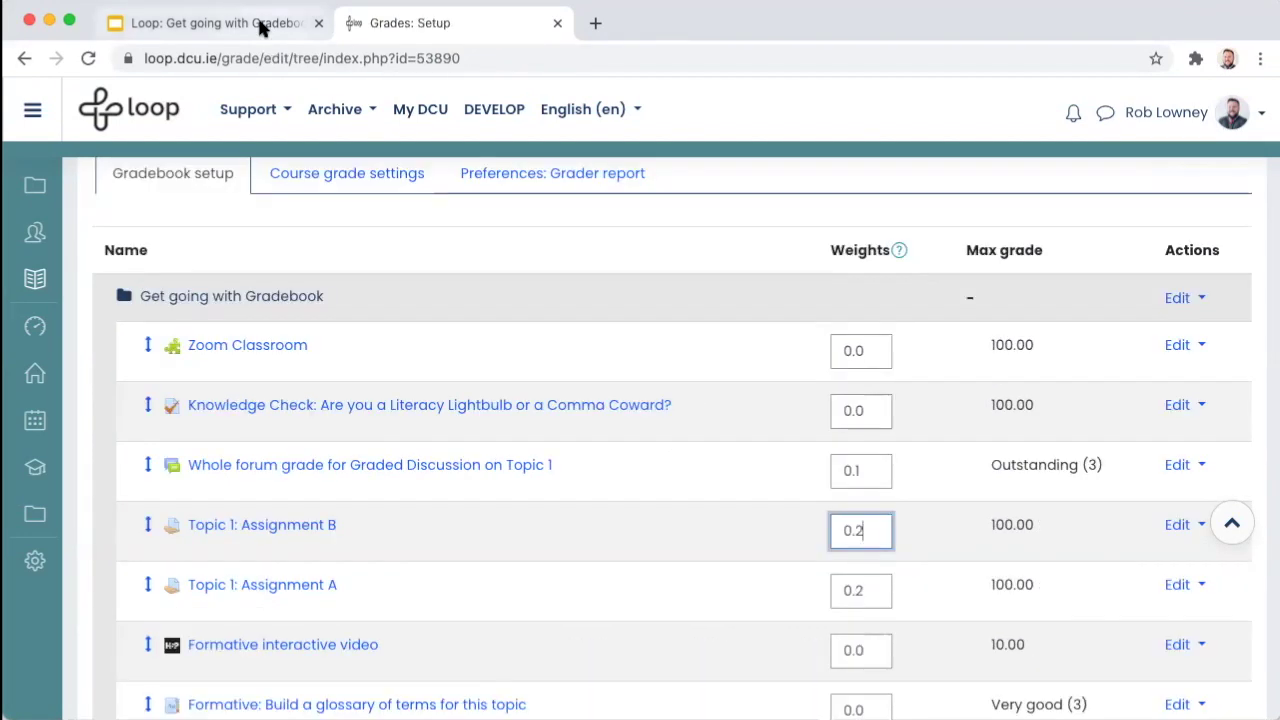
Switch to the Google Slides presentation and show the slide about keeping the Gradebook simple.
left_click(257, 23)
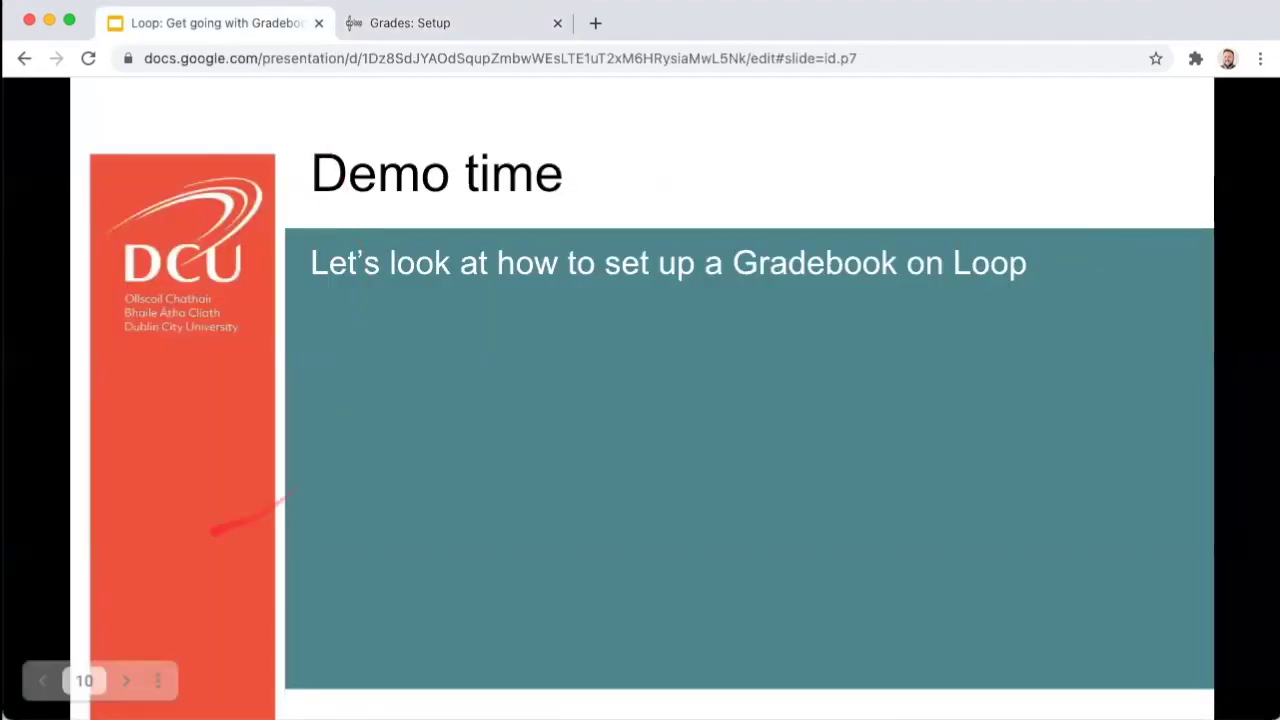
left_click(84, 680)
left_click(207, 450)
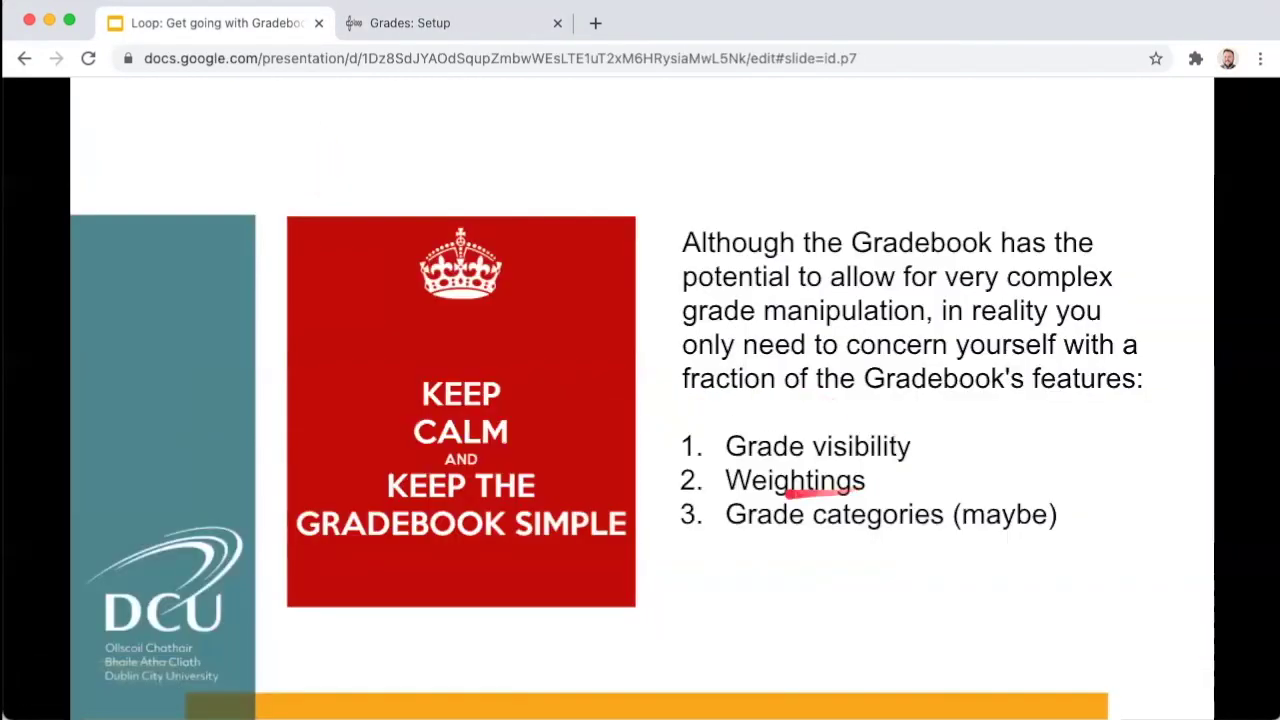